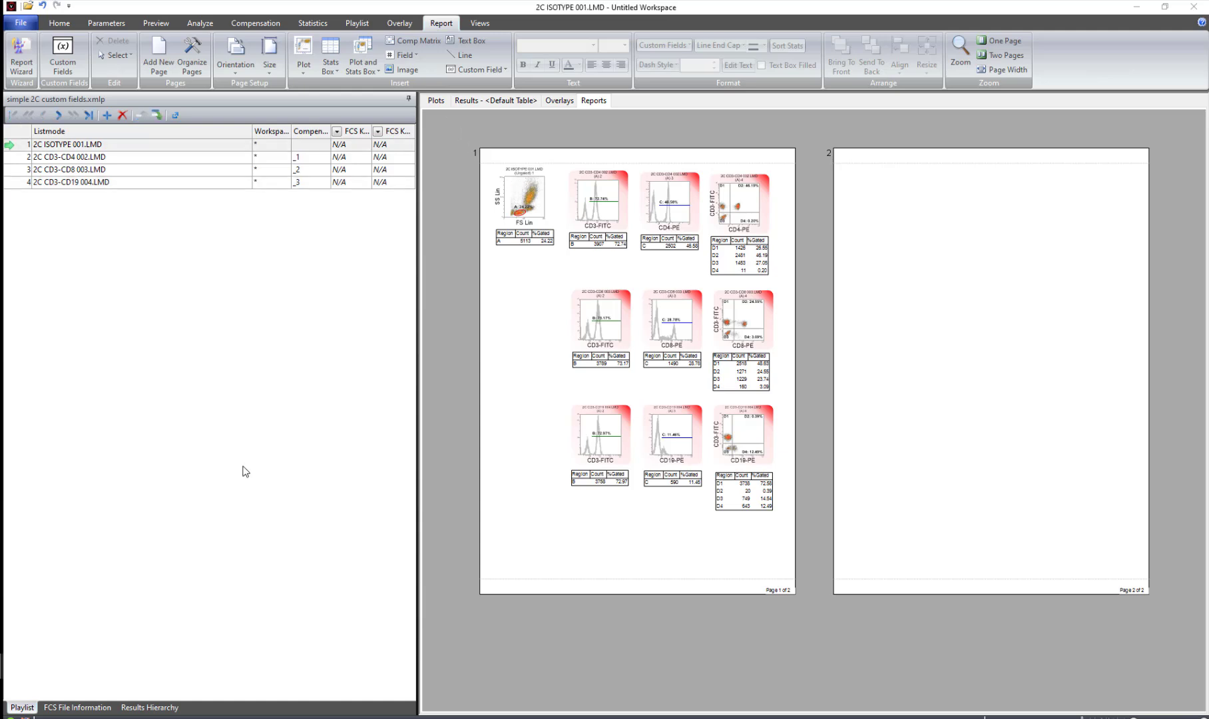
- Review the plots of the CD3-CD4, CD3-CD8 and CD3-CD19 listmode files, ending on 2C CD3-CD4 002.LMD
{"action": "left_click", "coordinate": [436, 101]}
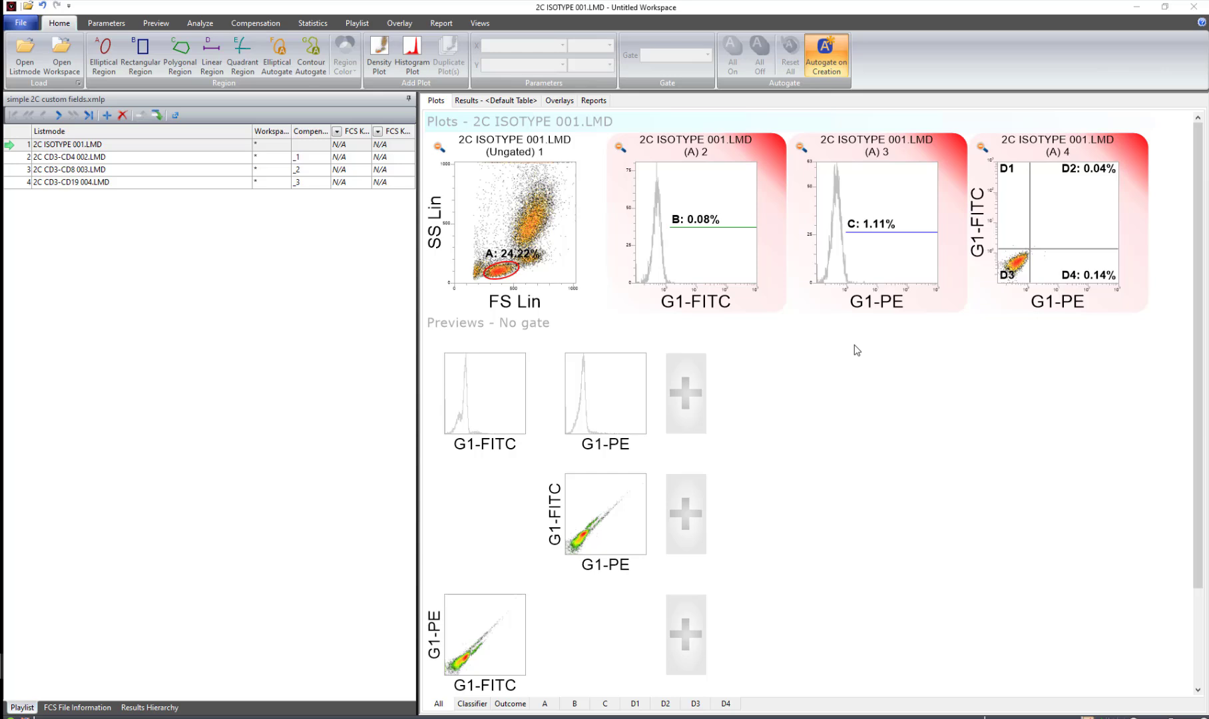
{"action": "double_click", "coordinate": [231, 158]}
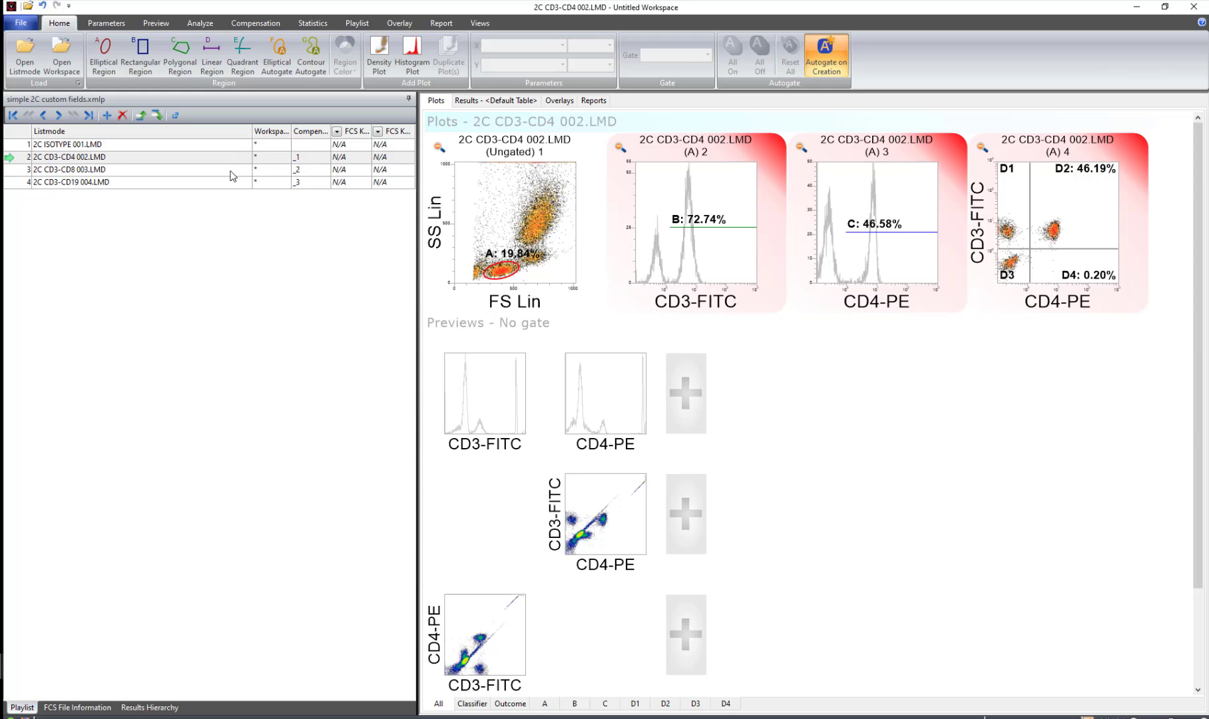
{"action": "double_click", "coordinate": [233, 170]}
{"action": "double_click", "coordinate": [225, 183]}
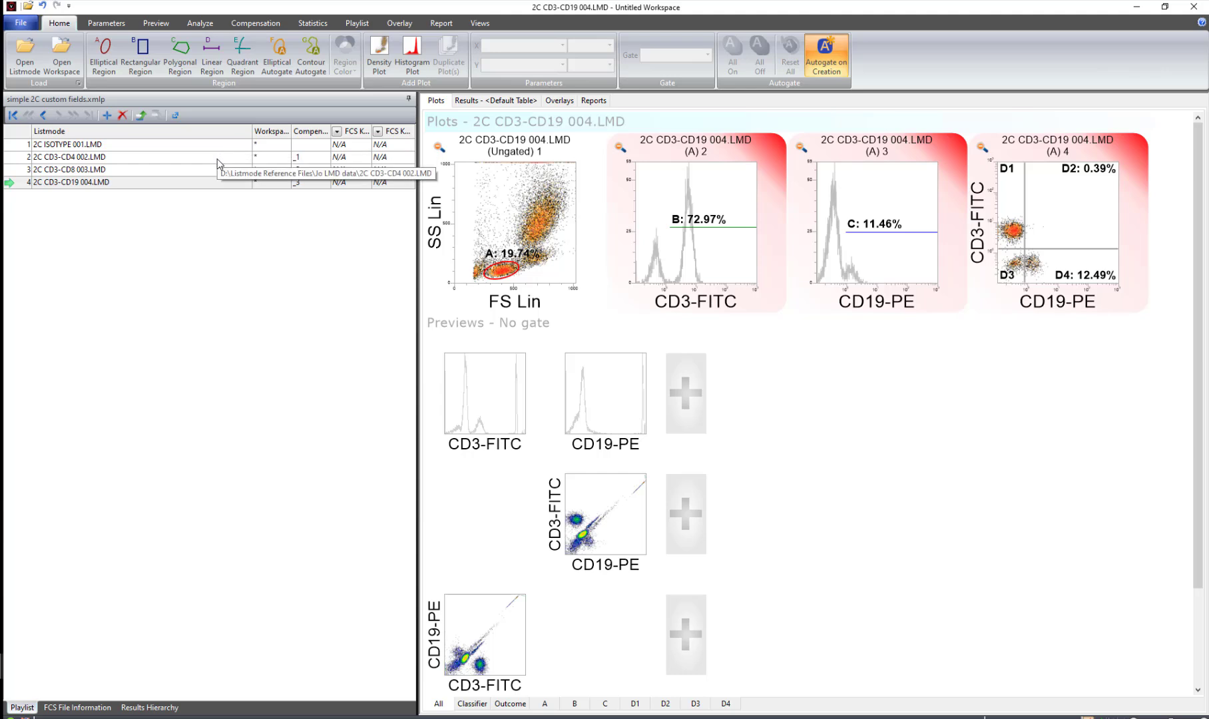
{"action": "double_click", "coordinate": [216, 158]}
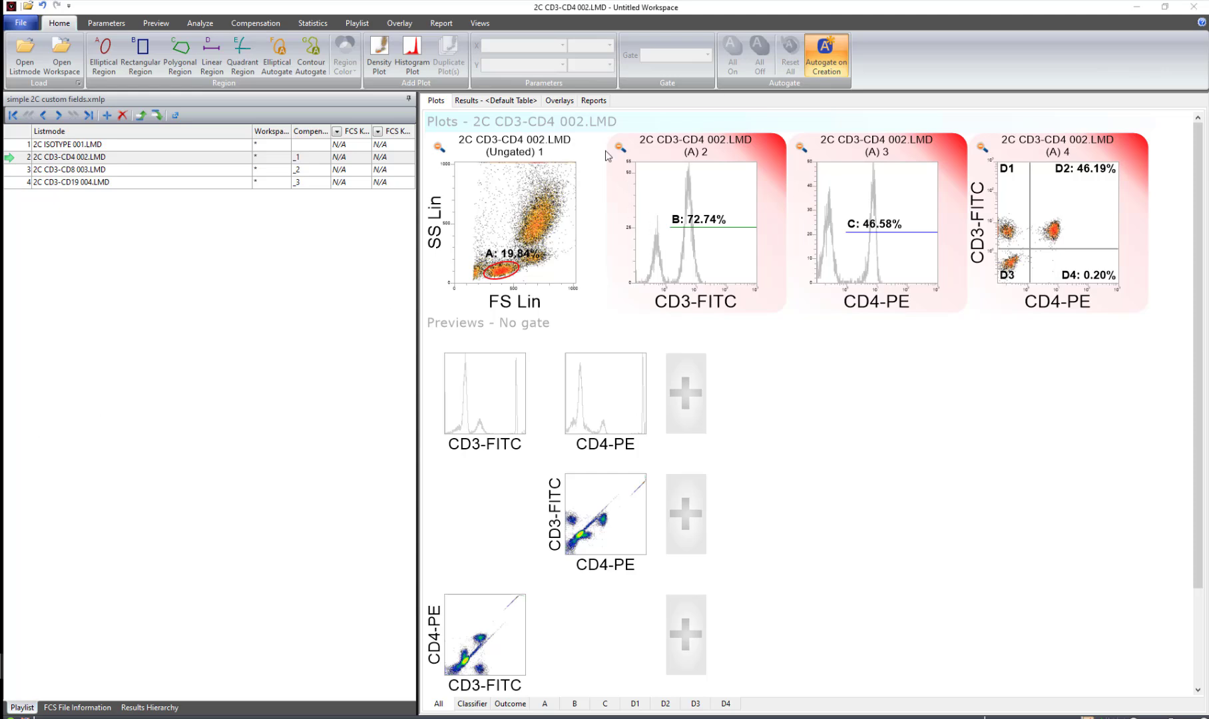
- Open the report's Custom Fields dialog and look over its calculations and rules, ending on the sample fields
{"action": "left_click", "coordinate": [594, 101]}
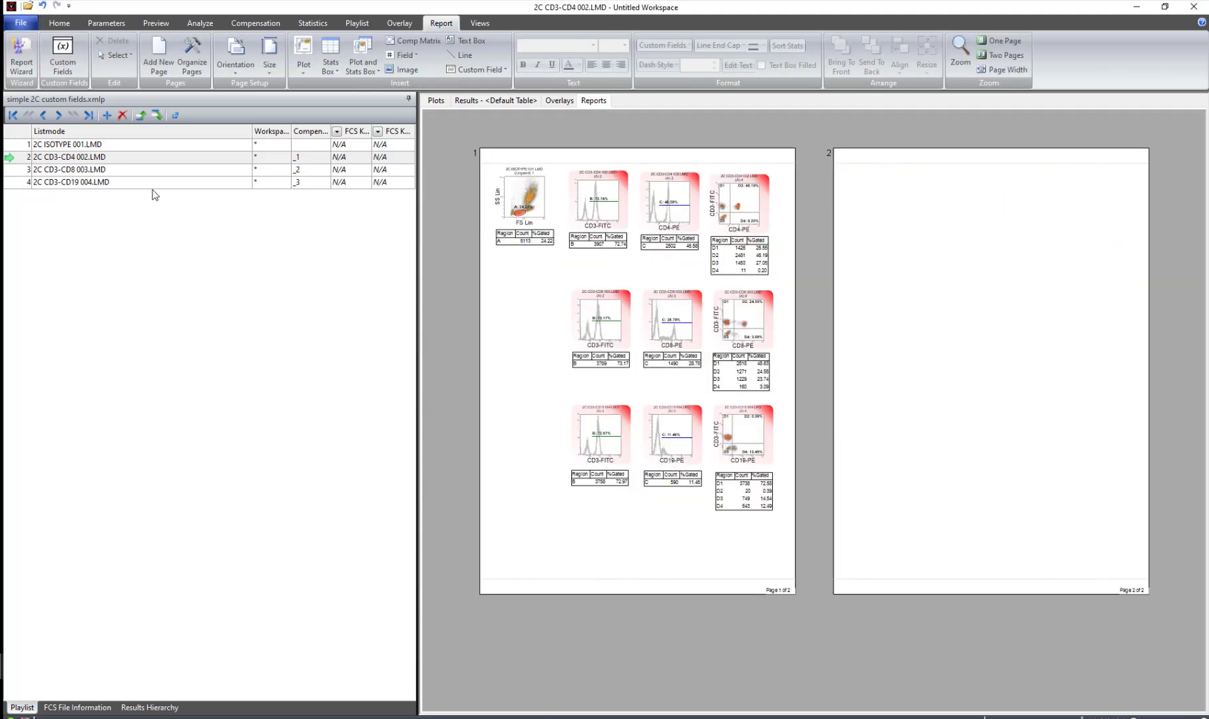
{"action": "left_click", "coordinate": [64, 52]}
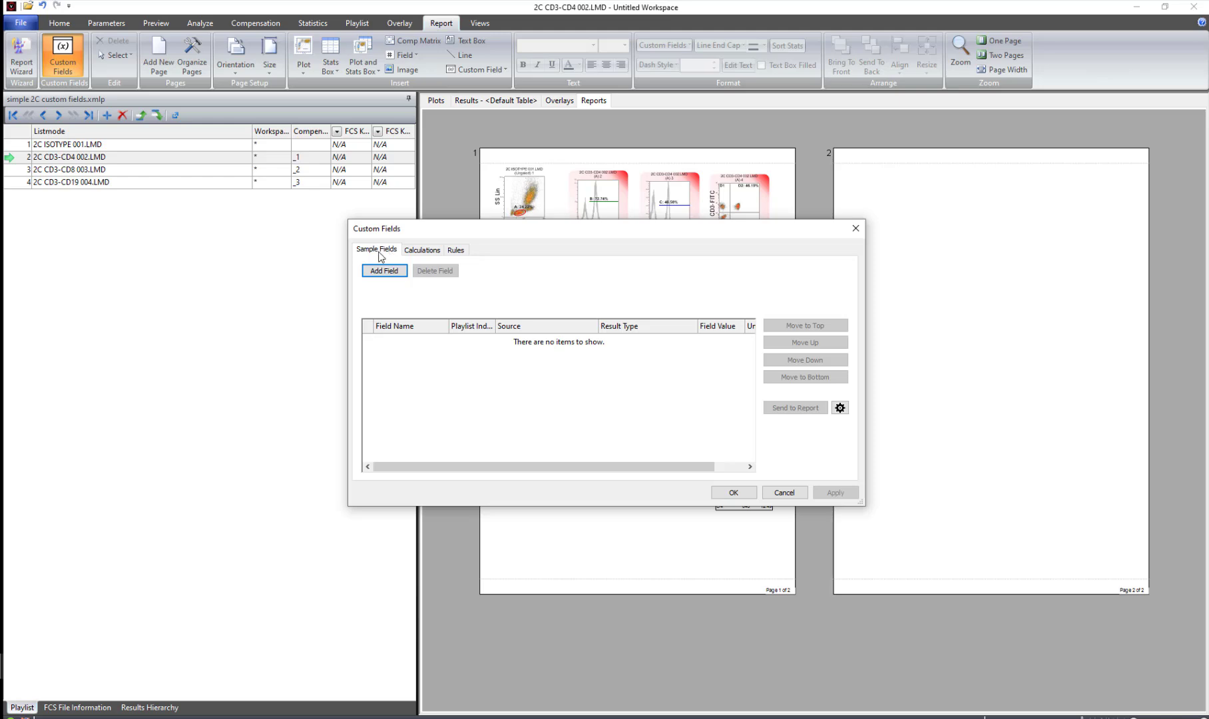
{"action": "left_click", "coordinate": [427, 255]}
{"action": "left_click", "coordinate": [457, 251]}
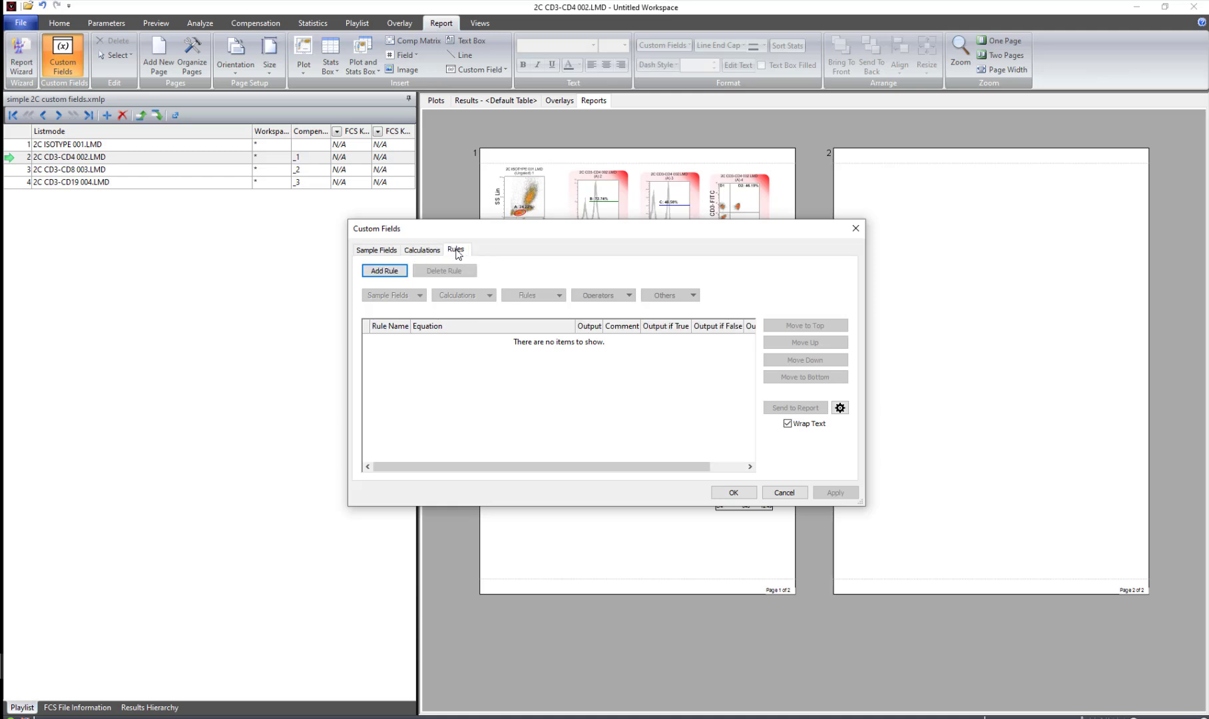
{"action": "left_click", "coordinate": [377, 253]}
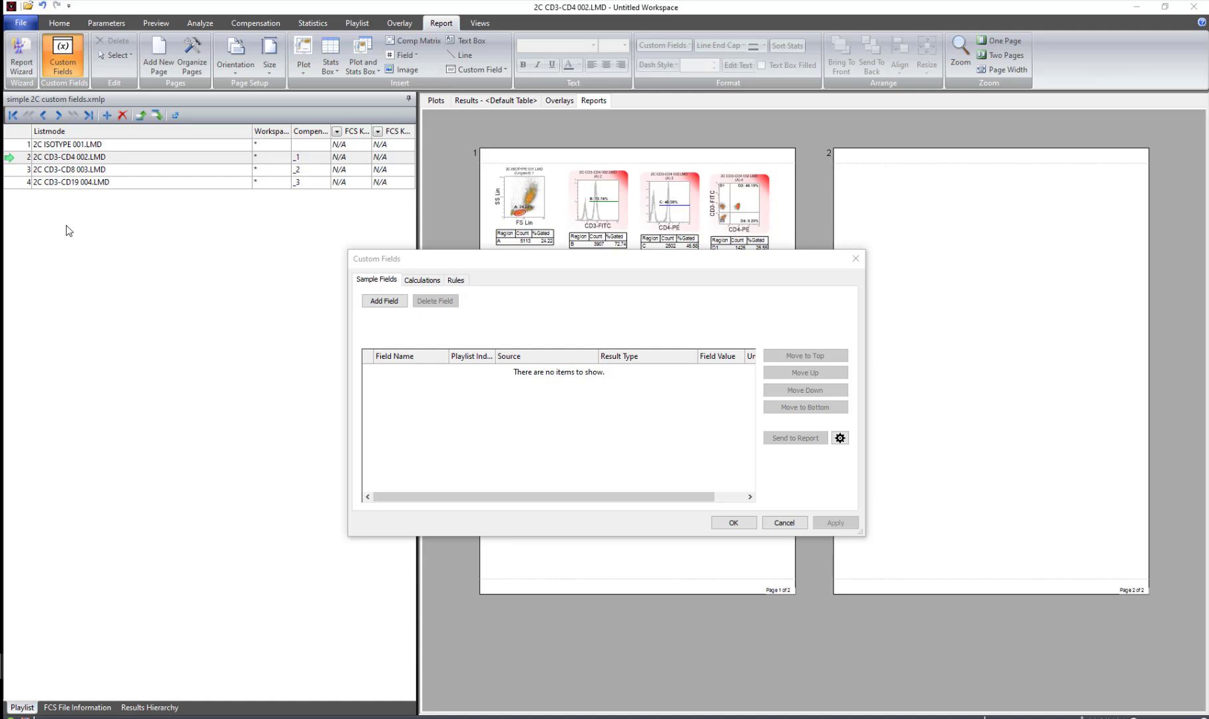
- Add three sample fields and name them CD3a, CD3b and CD3c
{"action": "left_click", "coordinate": [384, 302]}
{"action": "left_click", "coordinate": [384, 301]}
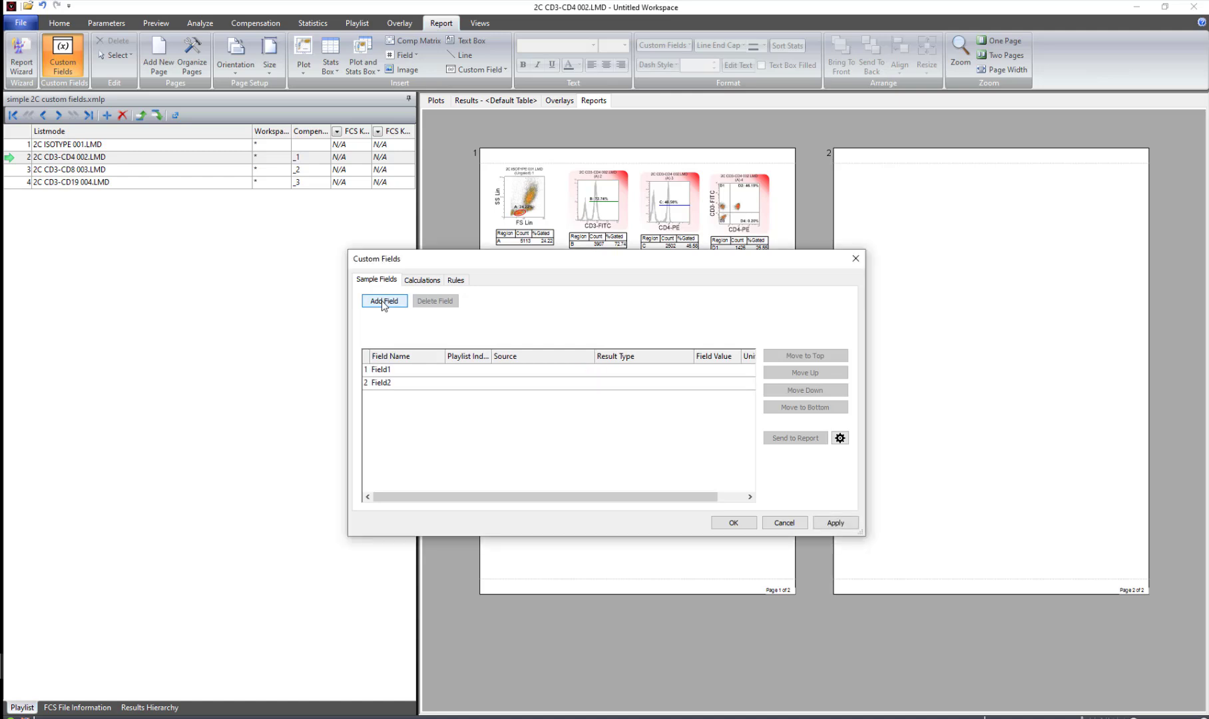
{"action": "left_click", "coordinate": [384, 301]}
{"action": "left_click", "coordinate": [396, 371]}
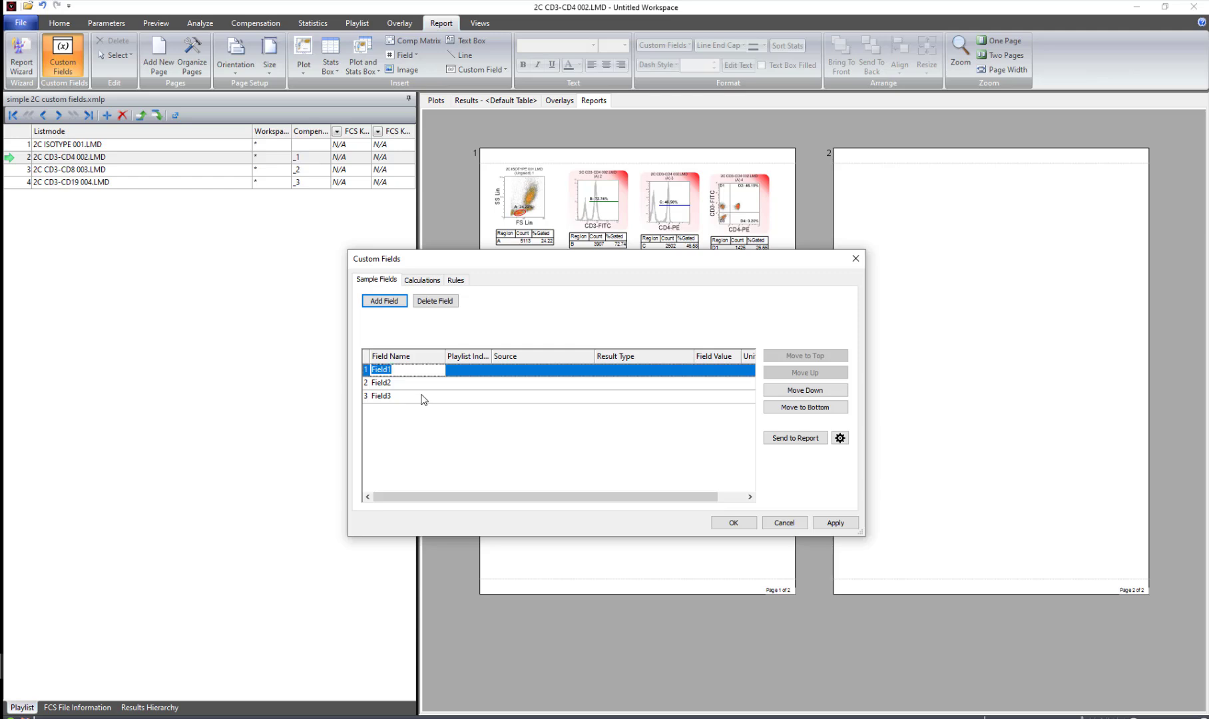
{"action": "type", "text": "CD3a"}
{"action": "left_click", "coordinate": [409, 384]}
{"action": "type", "text": "CD"}
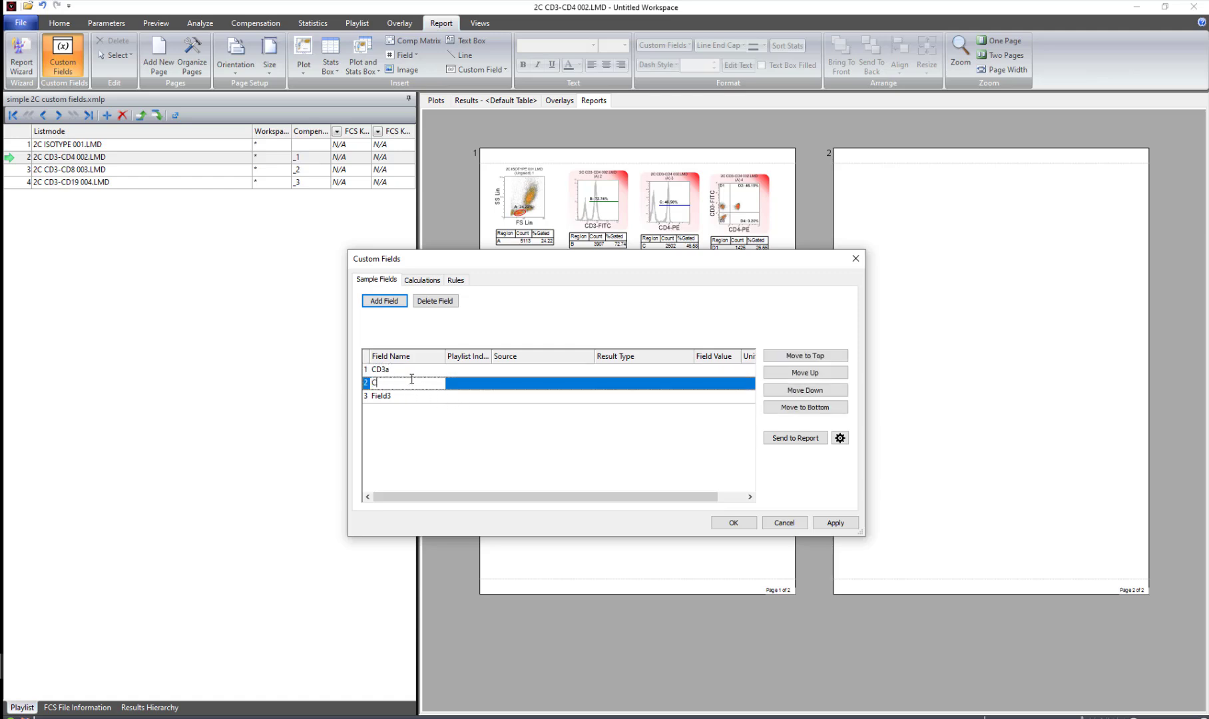
{"action": "type", "text": "3b"}
{"action": "left_click", "coordinate": [402, 395]}
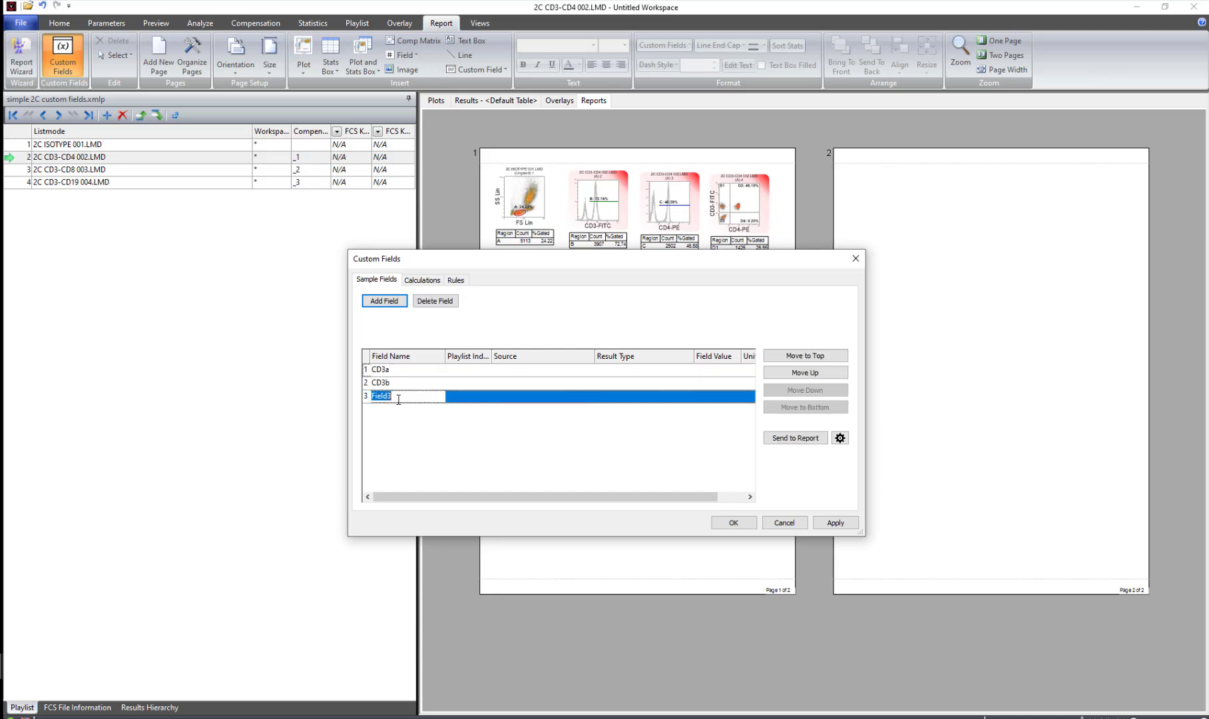
{"action": "type", "text": "CD3c"}
- Define the CD3a field with playlist index 2, source region B and result type %Gated
{"action": "left_click", "coordinate": [458, 374]}
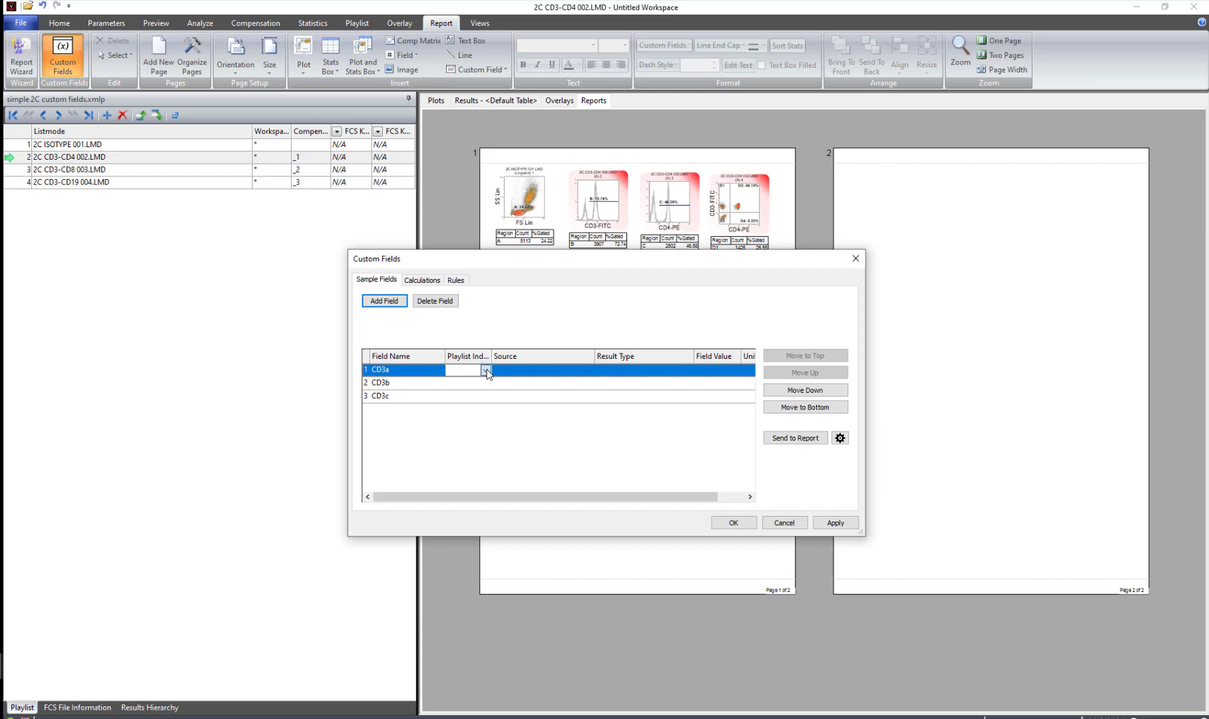
{"action": "left_click", "coordinate": [486, 371]}
{"action": "left_click", "coordinate": [455, 391]}
{"action": "left_click", "coordinate": [508, 372]}
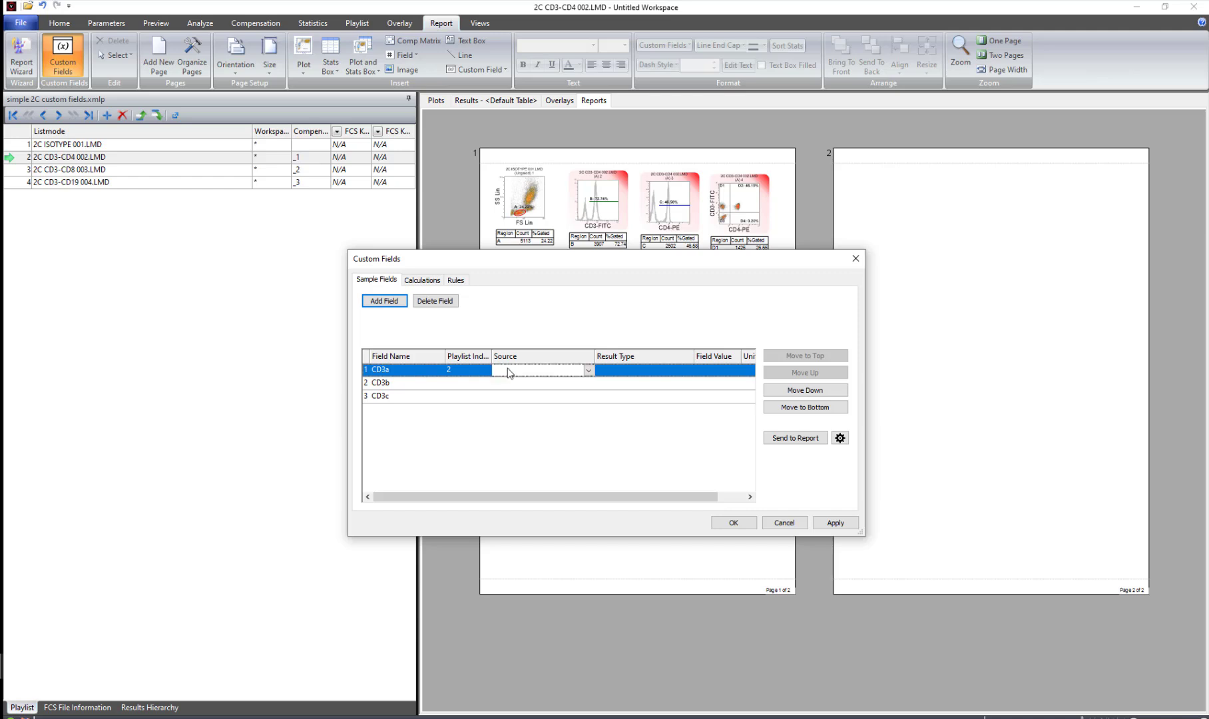
{"action": "left_click", "coordinate": [589, 372]}
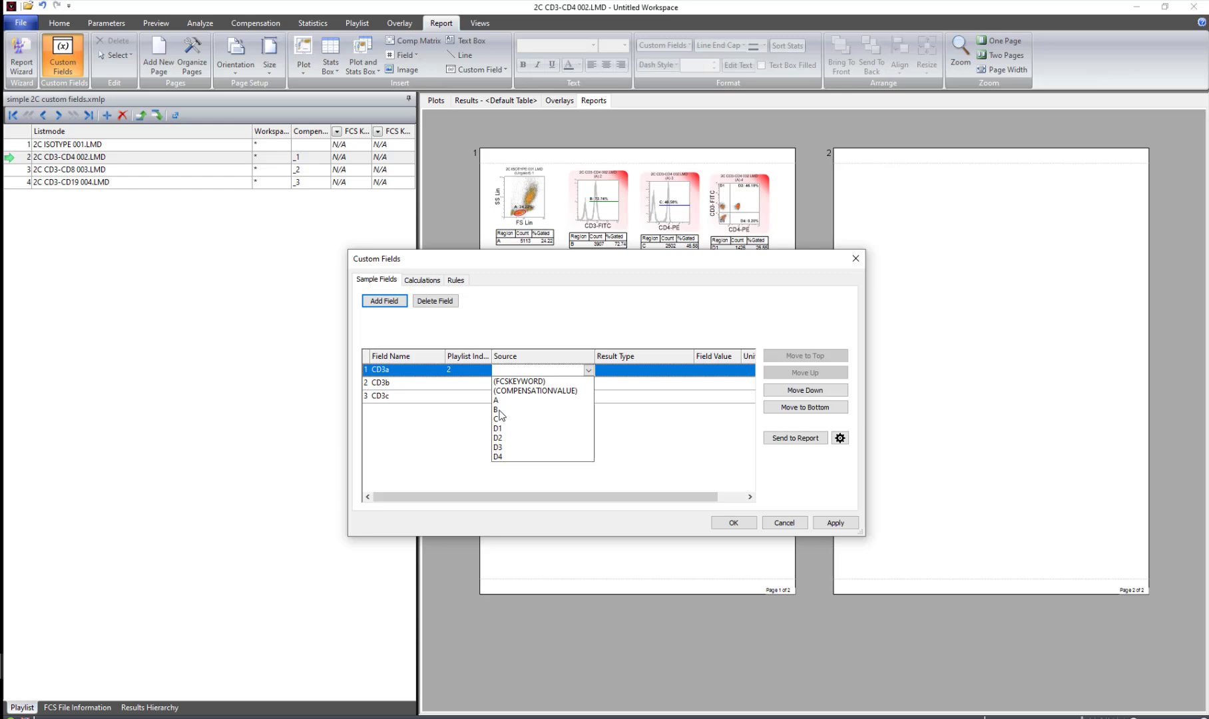
{"action": "left_click", "coordinate": [499, 412]}
{"action": "left_click", "coordinate": [499, 412]}
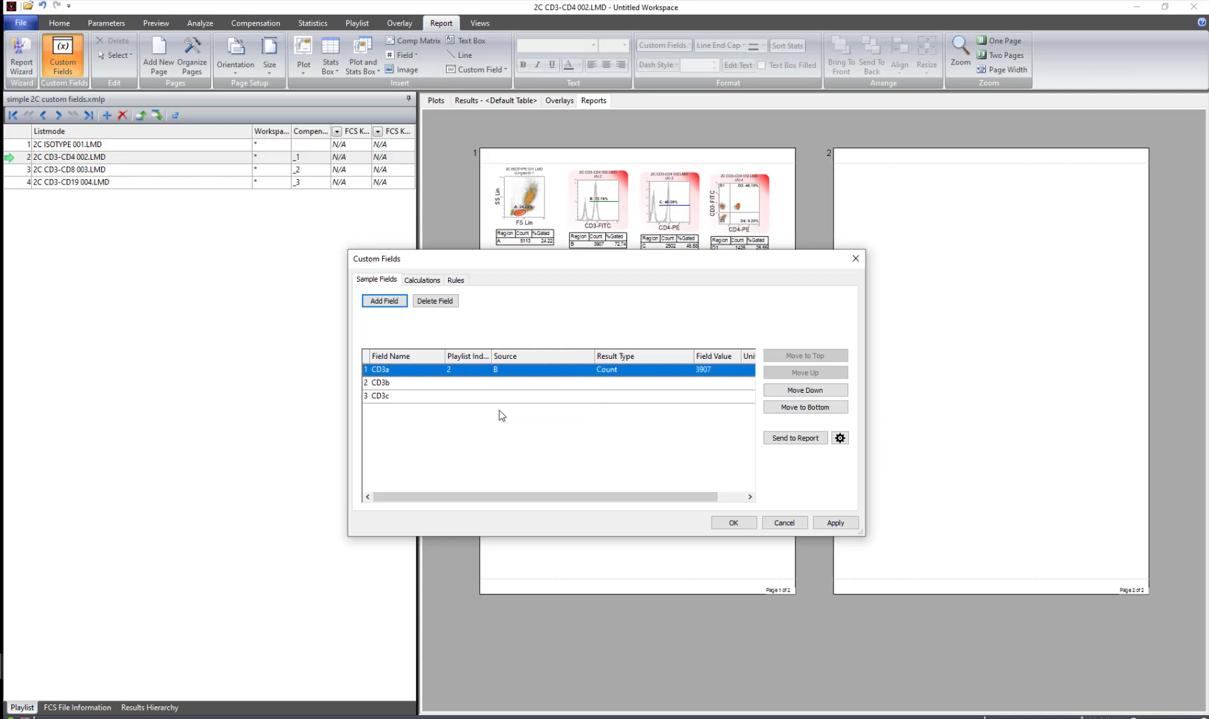
{"action": "left_click", "coordinate": [631, 375]}
{"action": "left_click", "coordinate": [688, 373]}
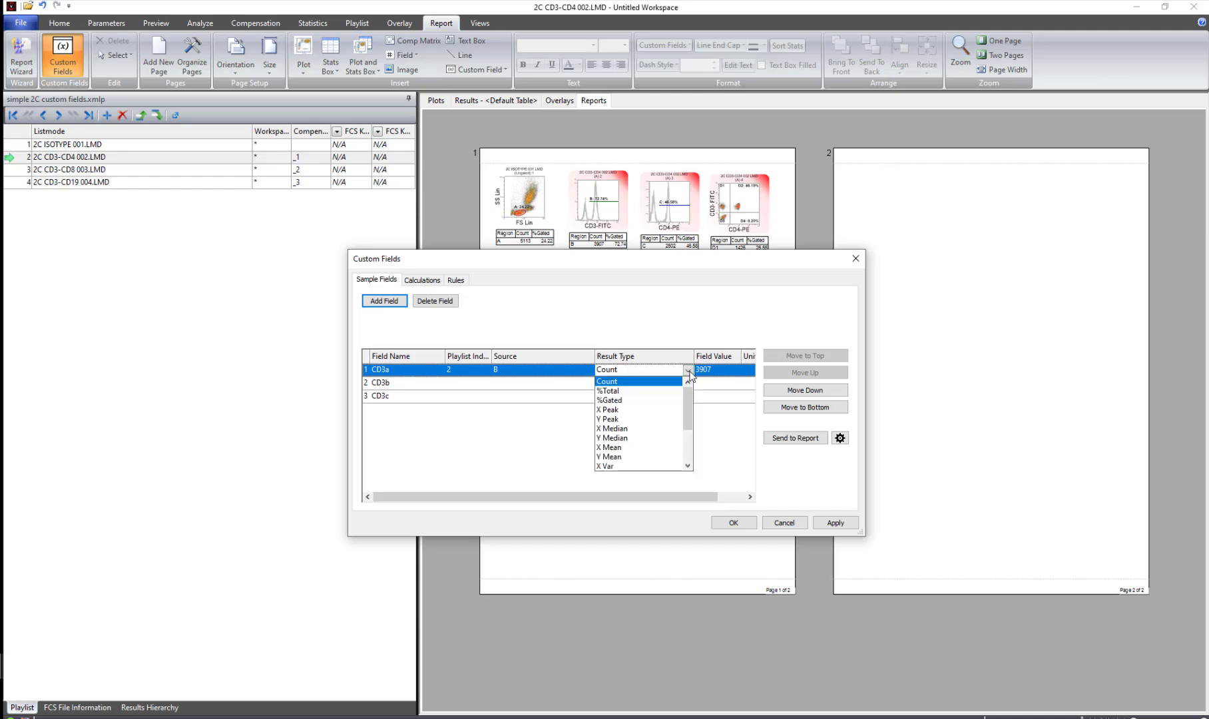
{"action": "left_click", "coordinate": [626, 401]}
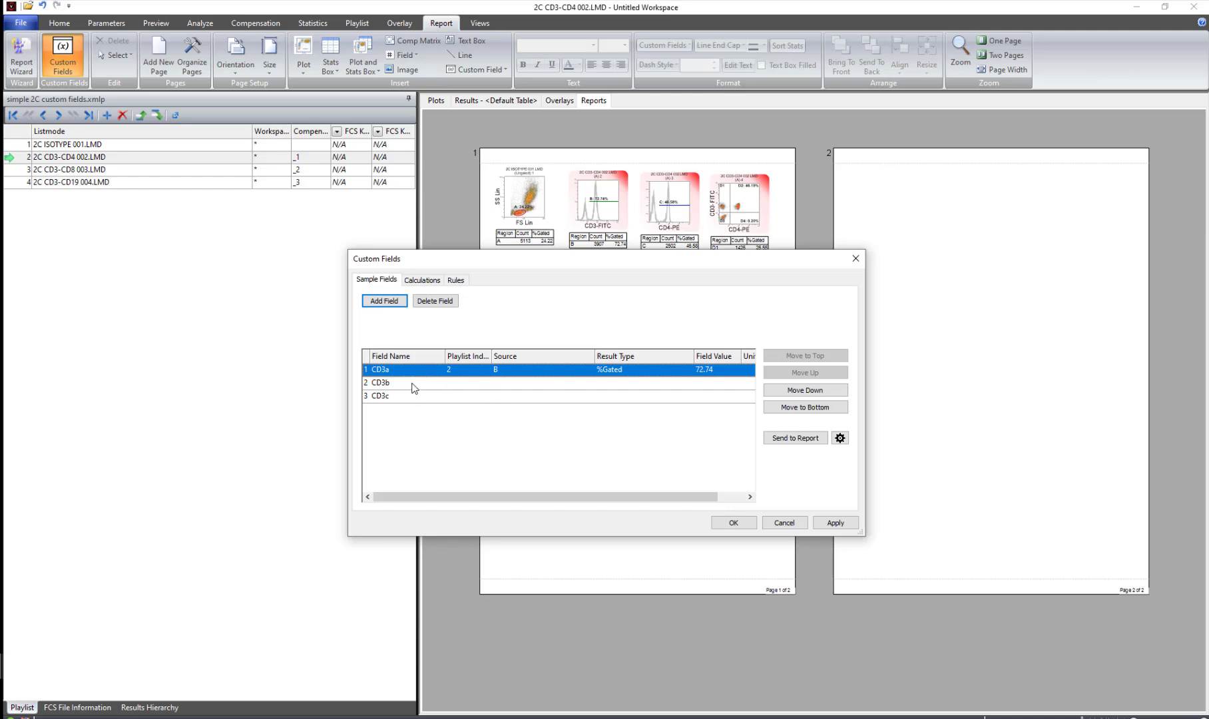
- Define the CD3b field with playlist index 3, source region B and result type %Gated
{"action": "left_click", "coordinate": [461, 385]}
{"action": "left_click", "coordinate": [486, 385]}
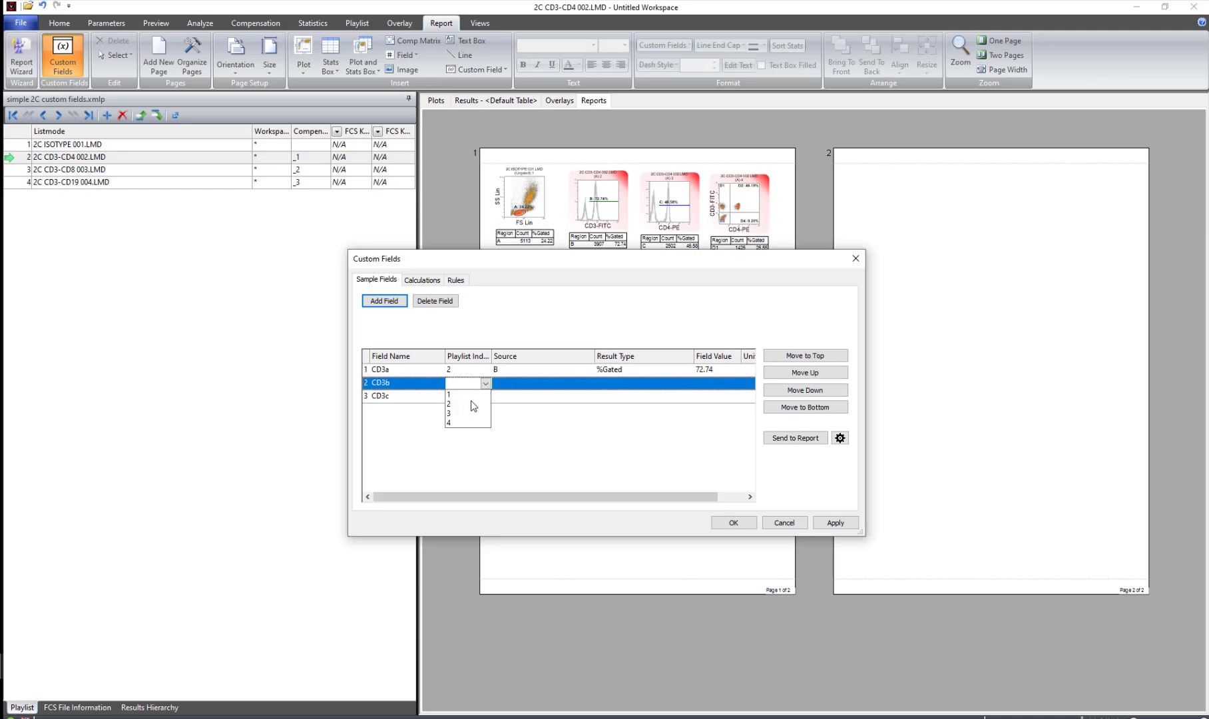
{"action": "left_click", "coordinate": [466, 417]}
{"action": "left_click", "coordinate": [504, 386]}
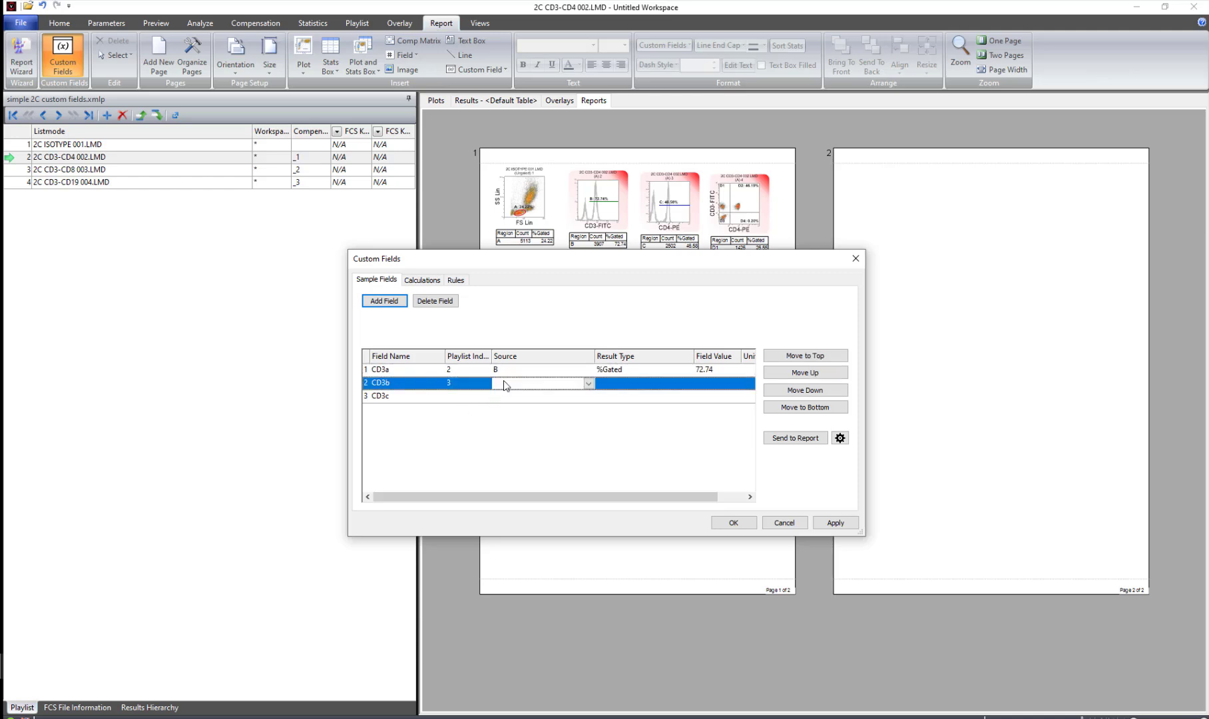
{"action": "left_click", "coordinate": [589, 385]}
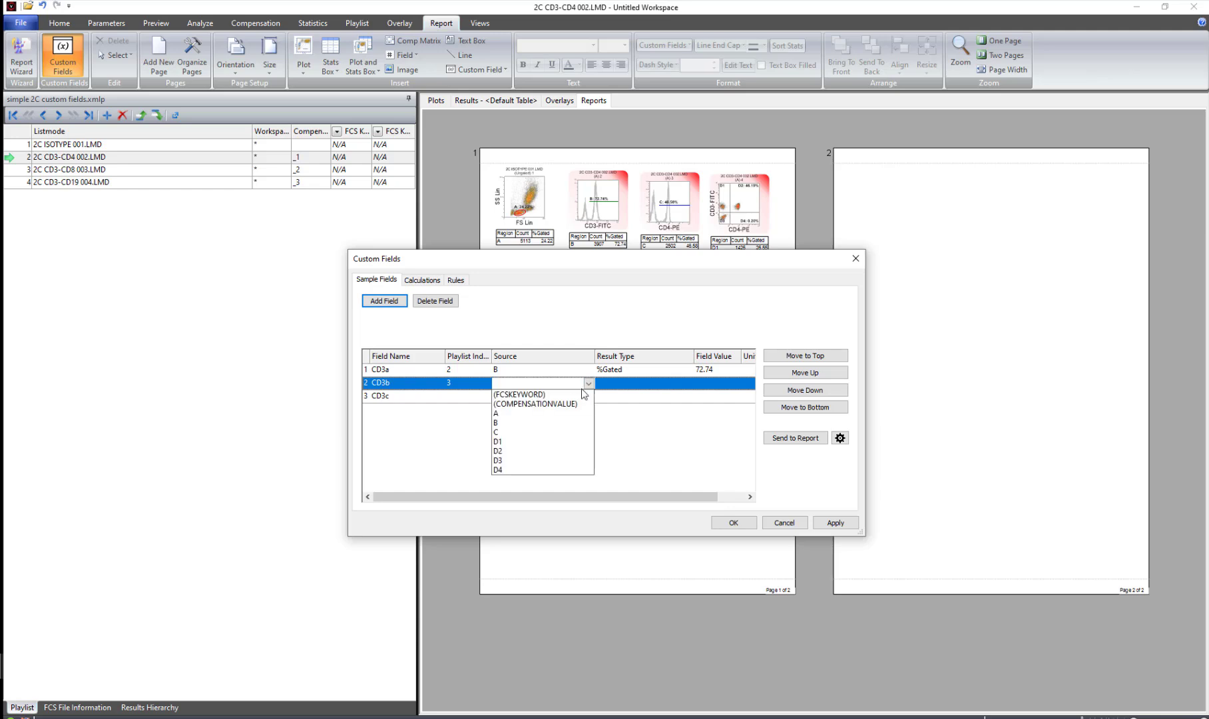
{"action": "left_click", "coordinate": [498, 424]}
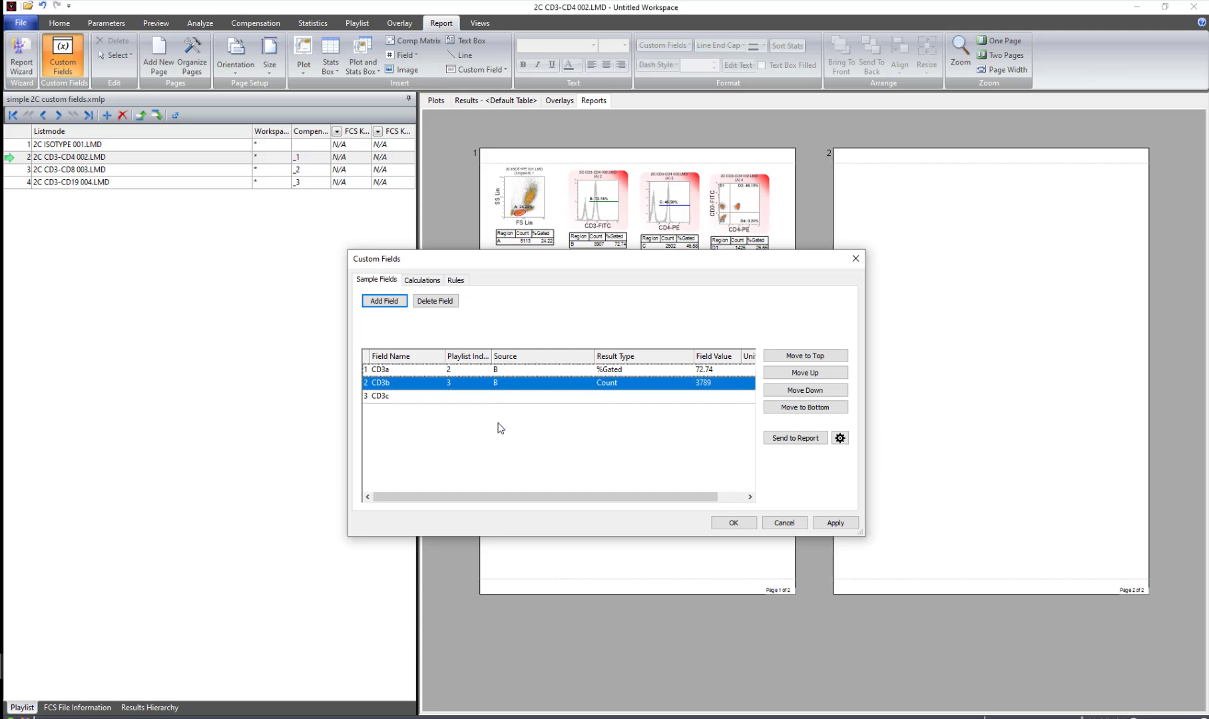
{"action": "left_click", "coordinate": [627, 385]}
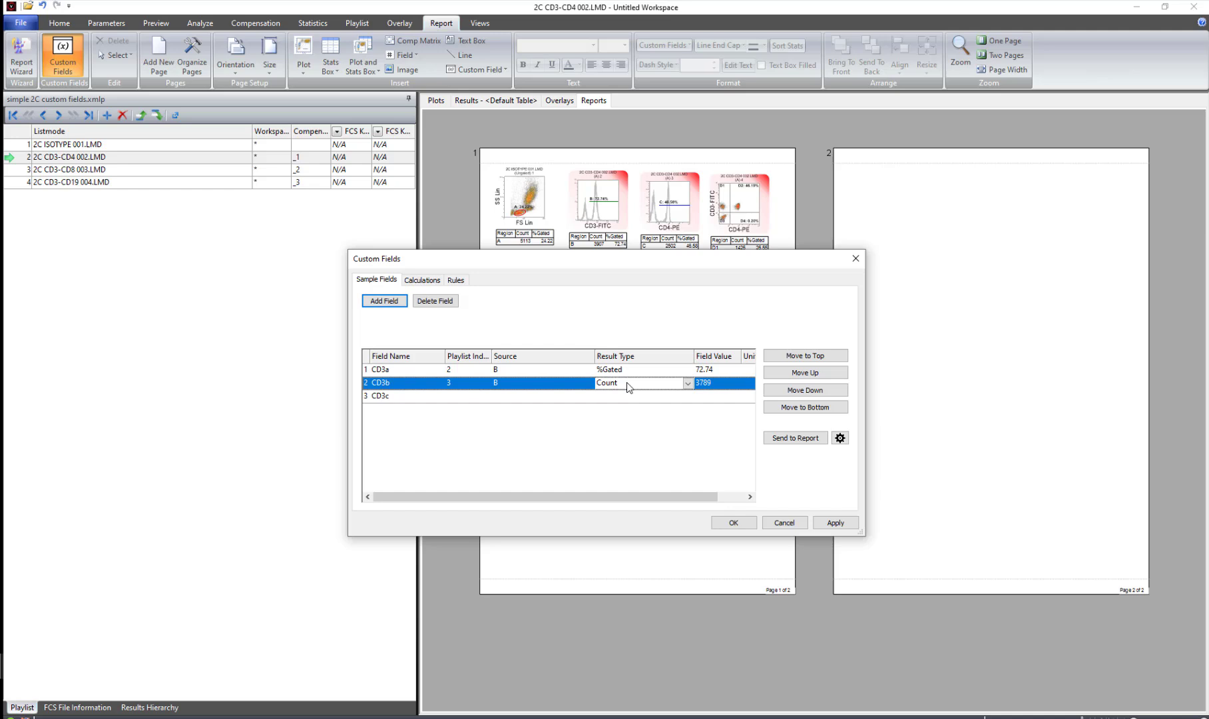
{"action": "left_click", "coordinate": [689, 384]}
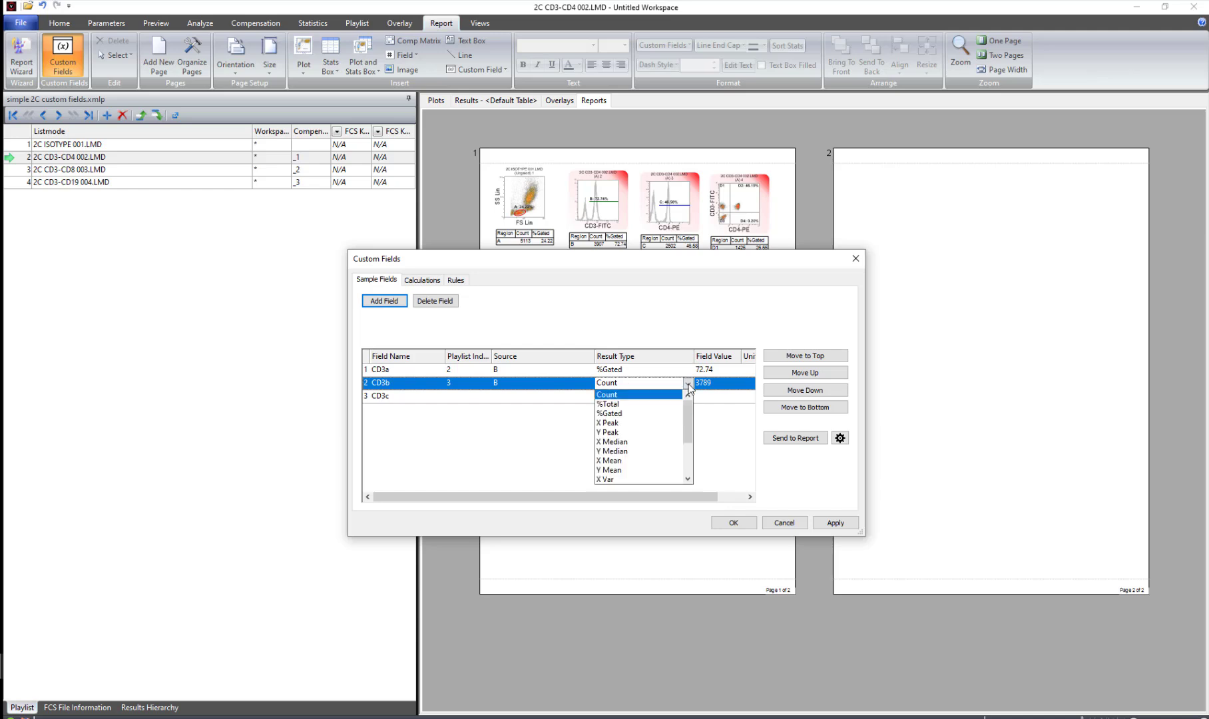
{"action": "left_click", "coordinate": [632, 413]}
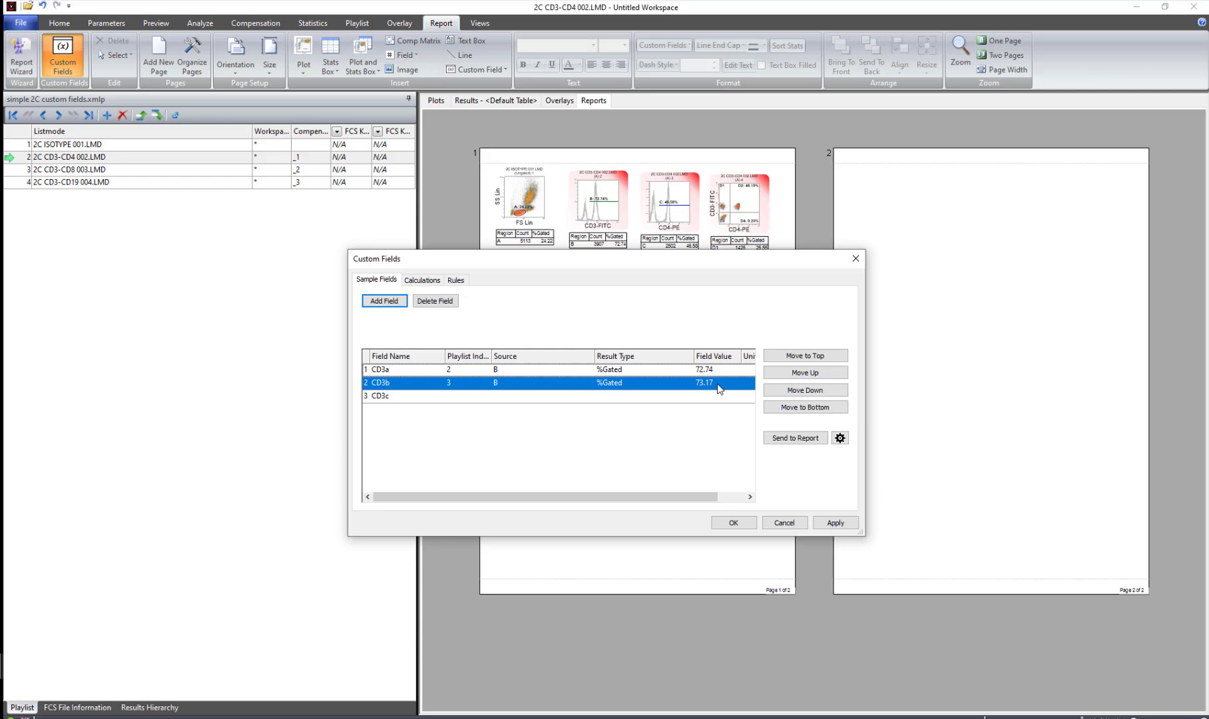
- Define the CD3c field with playlist index 4, source region B and result type %Gated
{"action": "left_click", "coordinate": [451, 397]}
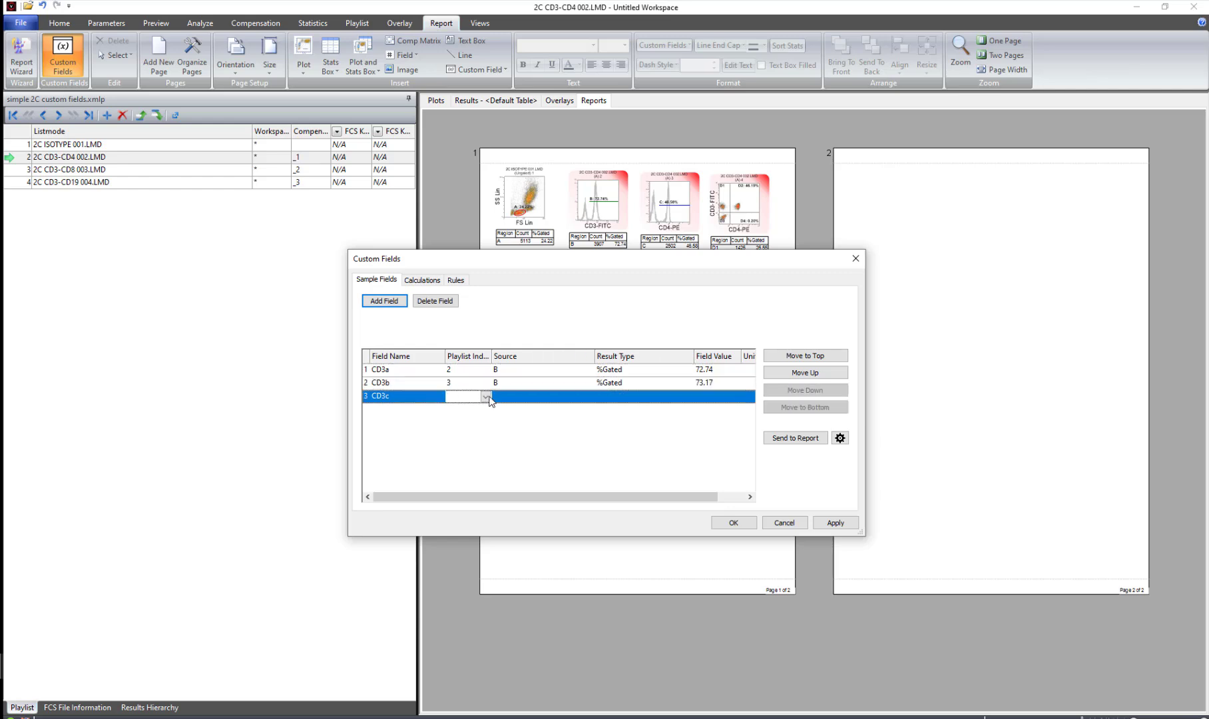
{"action": "left_click", "coordinate": [486, 397]}
{"action": "left_click", "coordinate": [458, 436]}
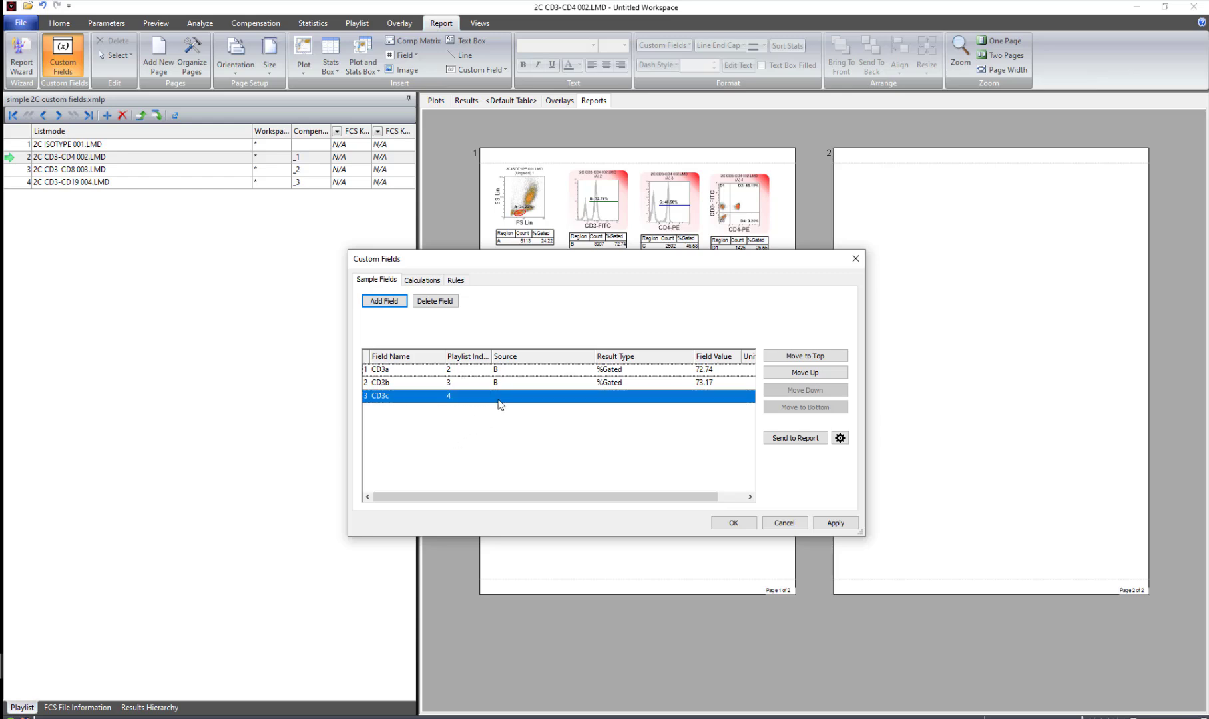
{"action": "left_click", "coordinate": [504, 401]}
{"action": "left_click", "coordinate": [589, 396]}
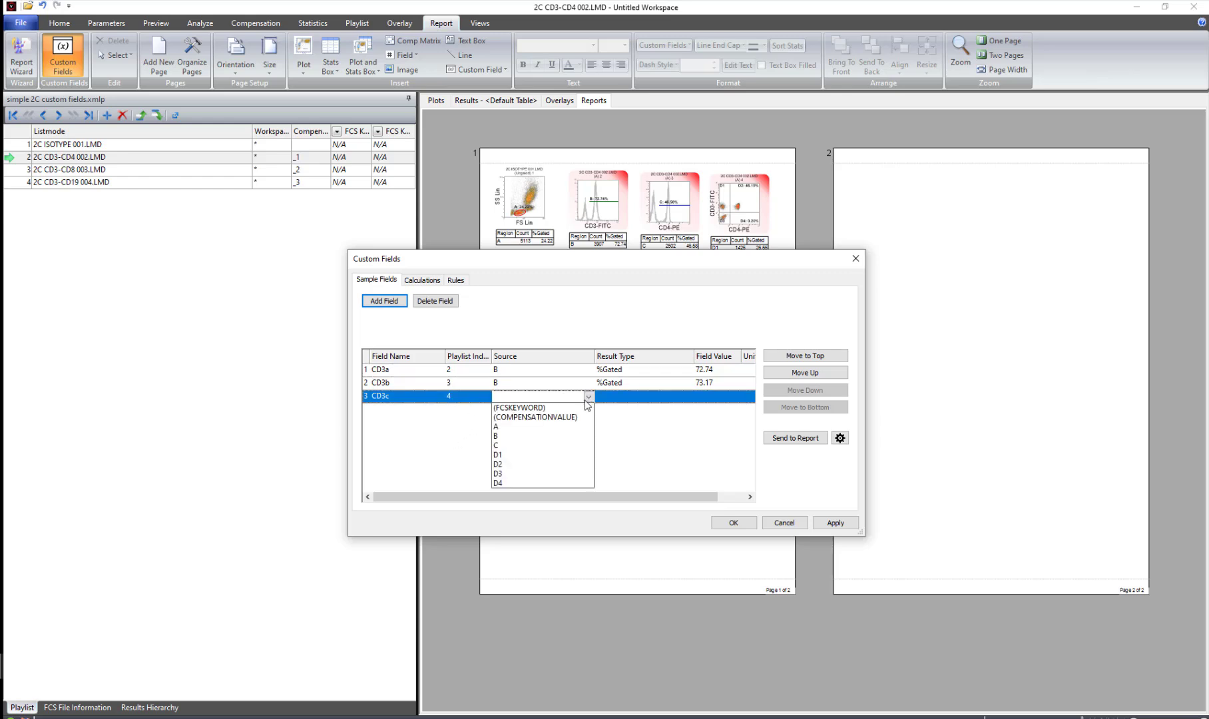
{"action": "left_click", "coordinate": [505, 436]}
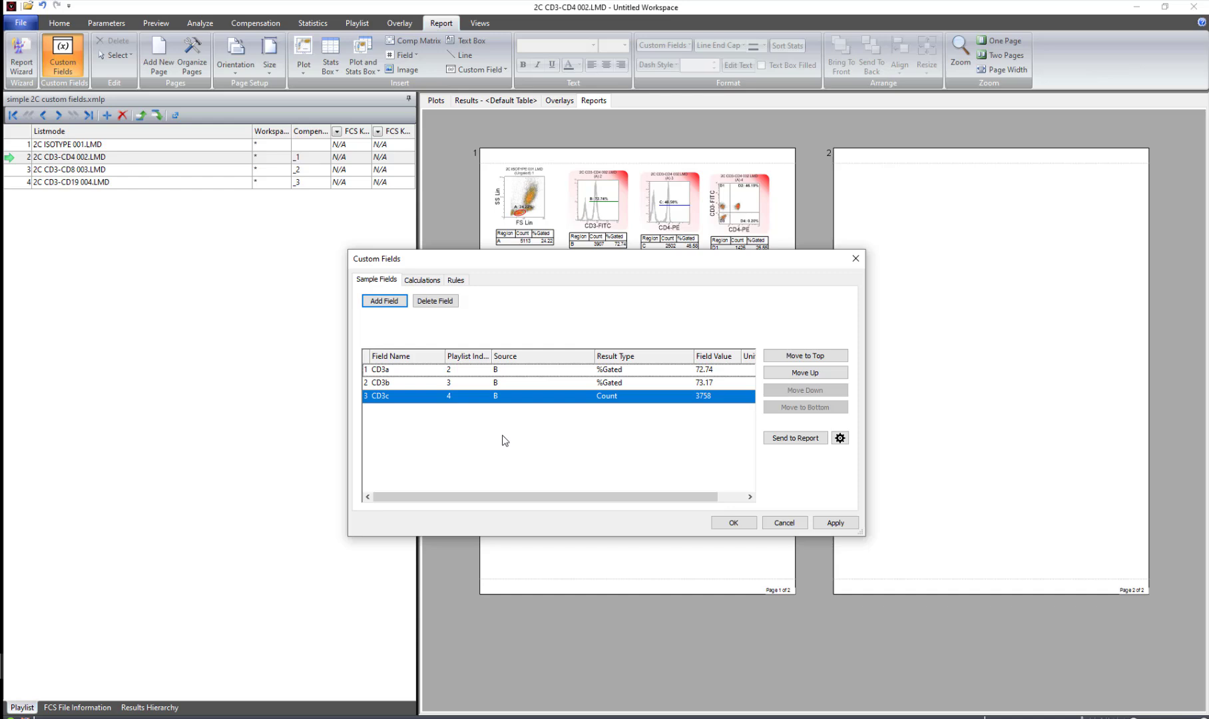
{"action": "left_click", "coordinate": [619, 398]}
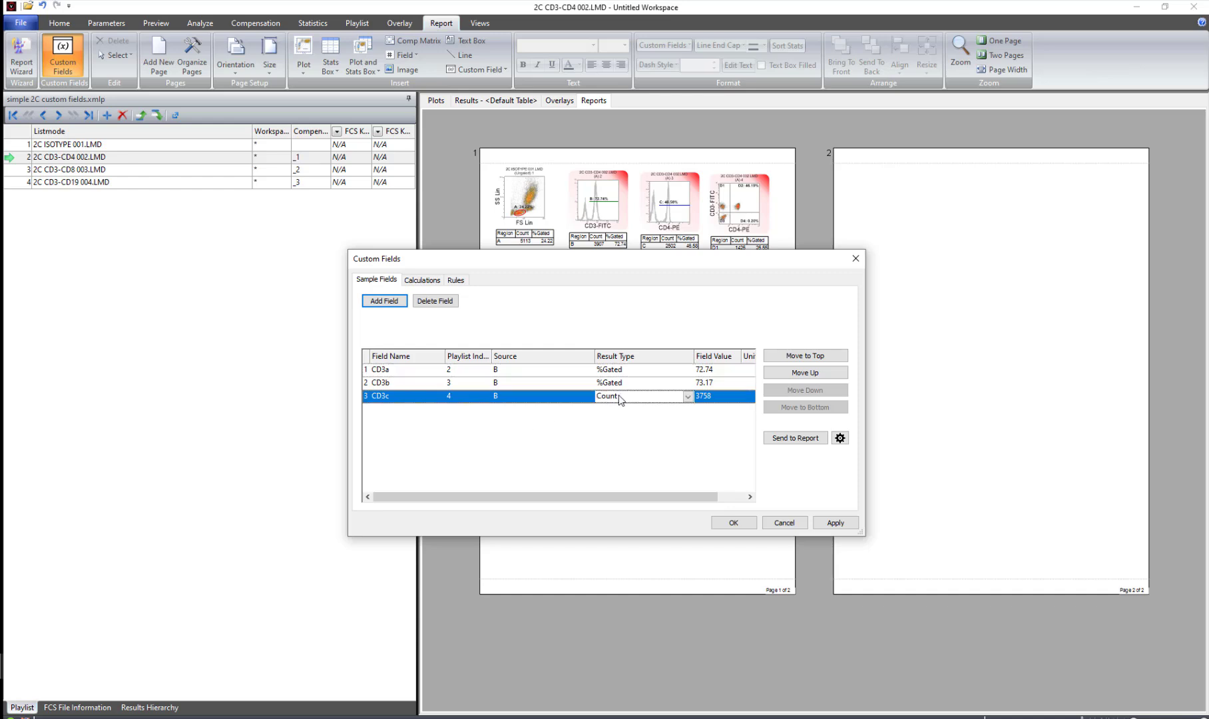
{"action": "left_click", "coordinate": [688, 397]}
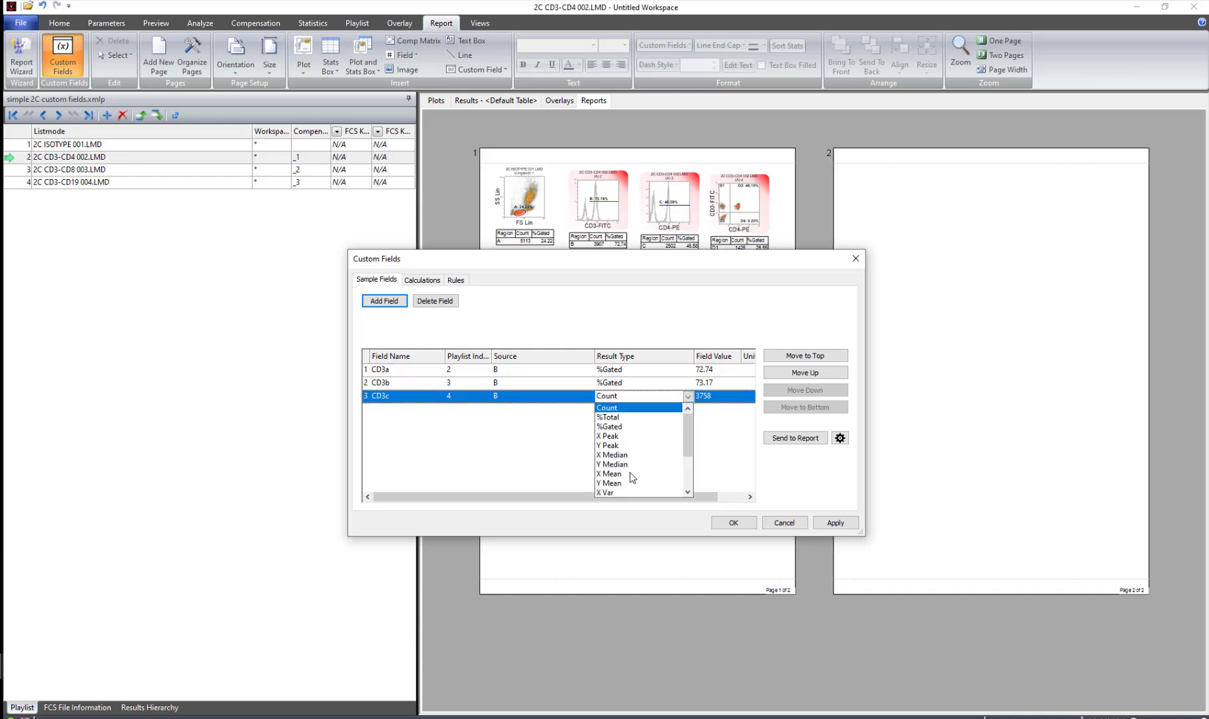
{"action": "left_click", "coordinate": [619, 427]}
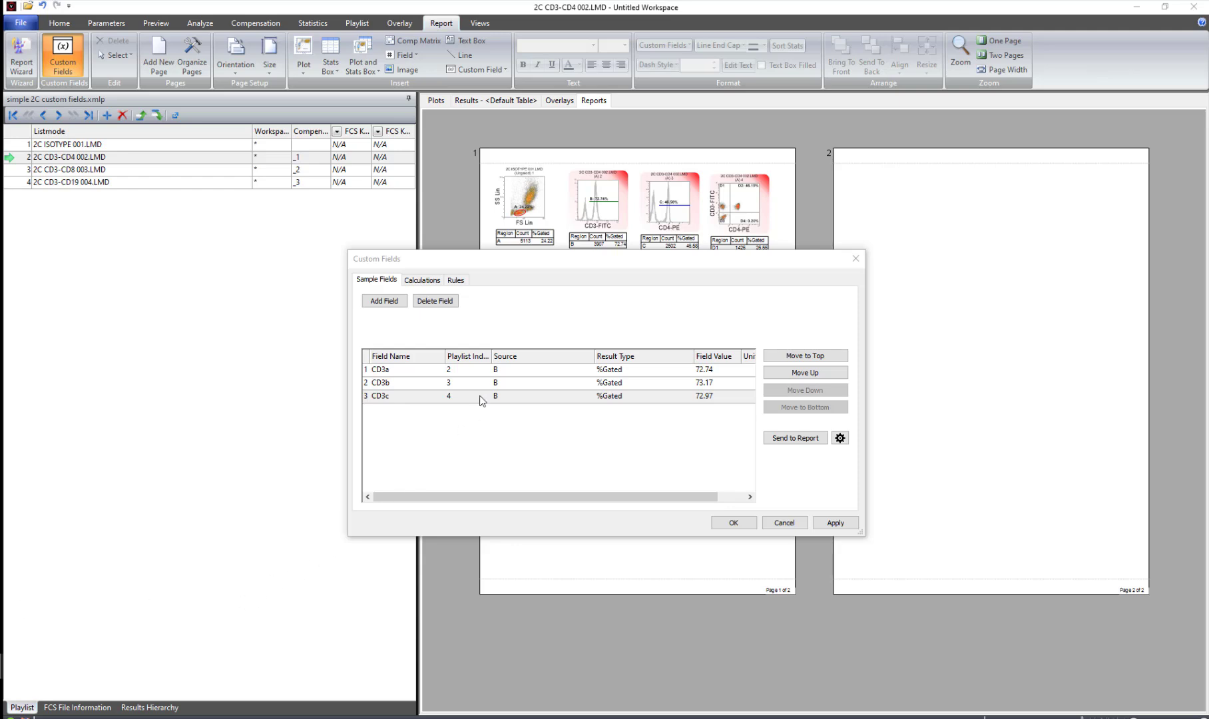
- Add a calculation to the custom fields and name it avCD3
{"action": "left_click", "coordinate": [422, 281]}
{"action": "left_click", "coordinate": [422, 280]}
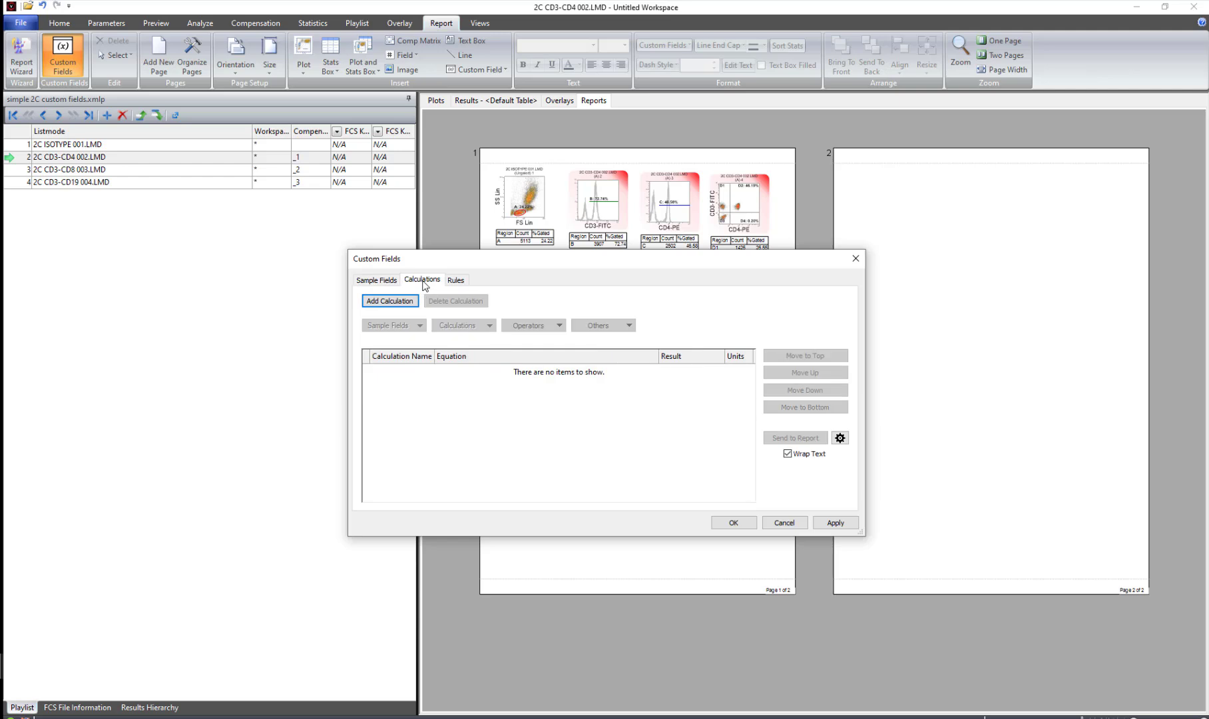
{"action": "left_click", "coordinate": [401, 302]}
{"action": "double_click", "coordinate": [400, 374]}
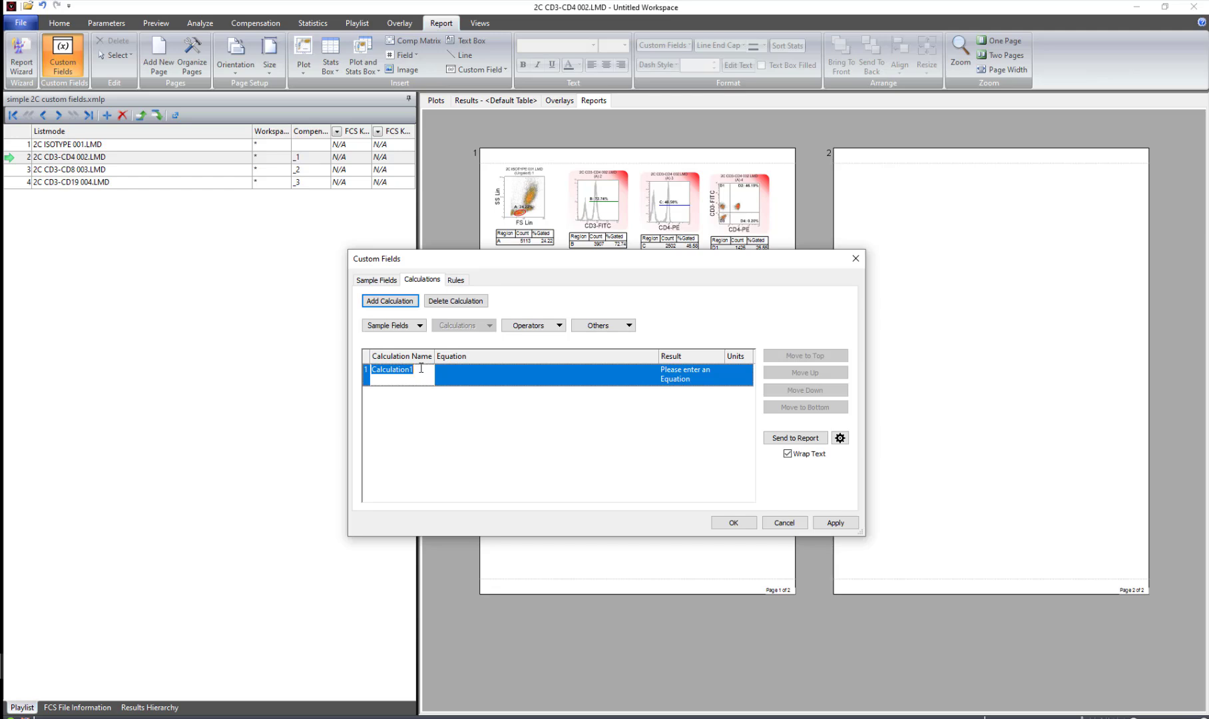
{"action": "type", "text": "v"}
{"action": "key", "text": "BackSpace"}
{"action": "type", "text": "av"}
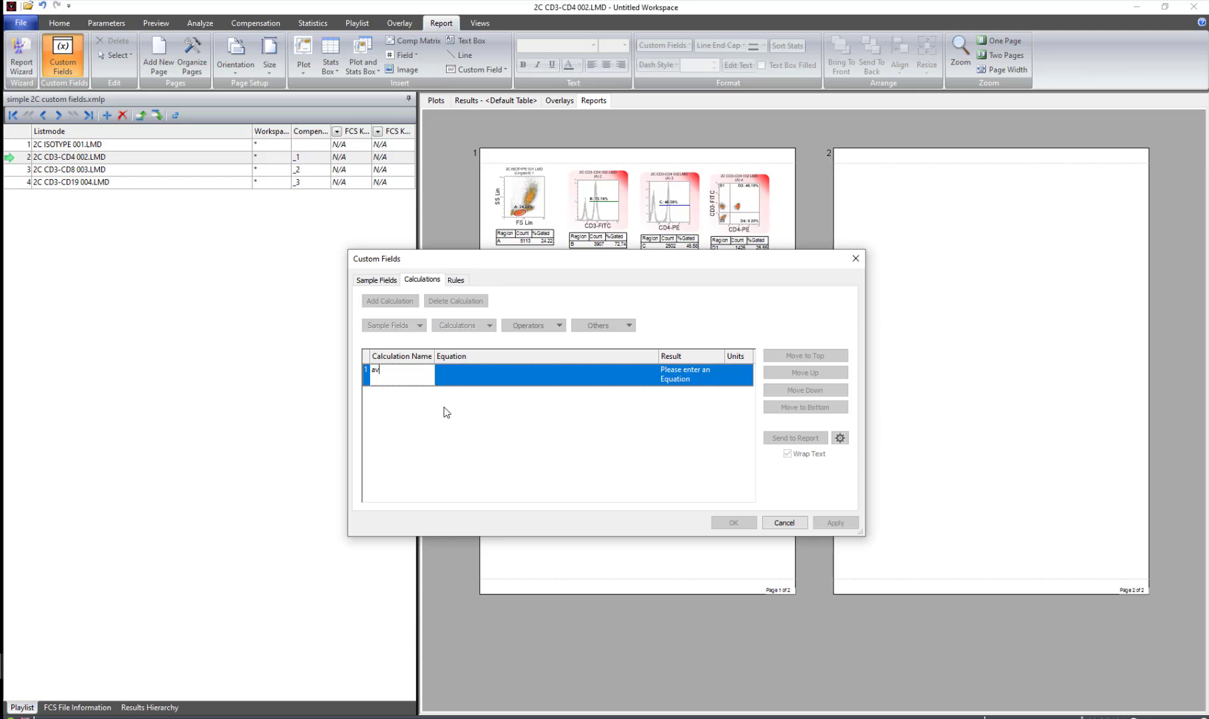
{"action": "type", "text": "CD3"}
{"action": "left_click", "coordinate": [464, 377]}
{"action": "left_click", "coordinate": [462, 375]}
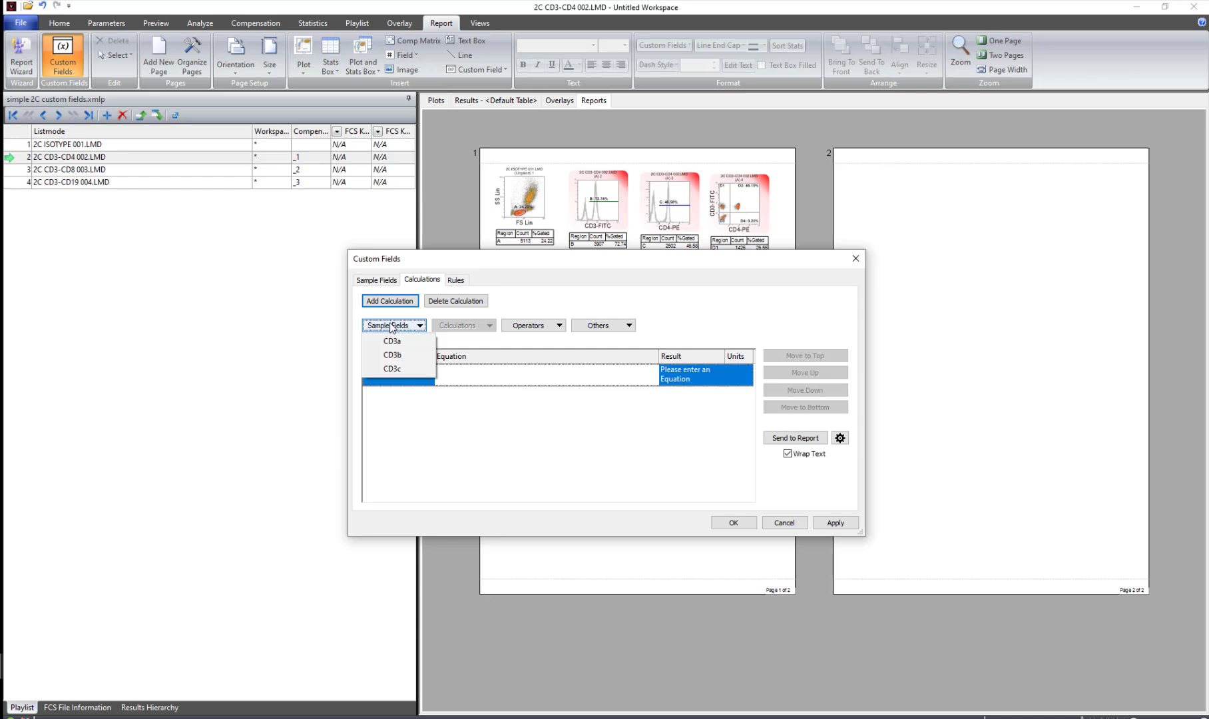
{"action": "left_click", "coordinate": [528, 326]}
{"action": "left_click", "coordinate": [605, 325]}
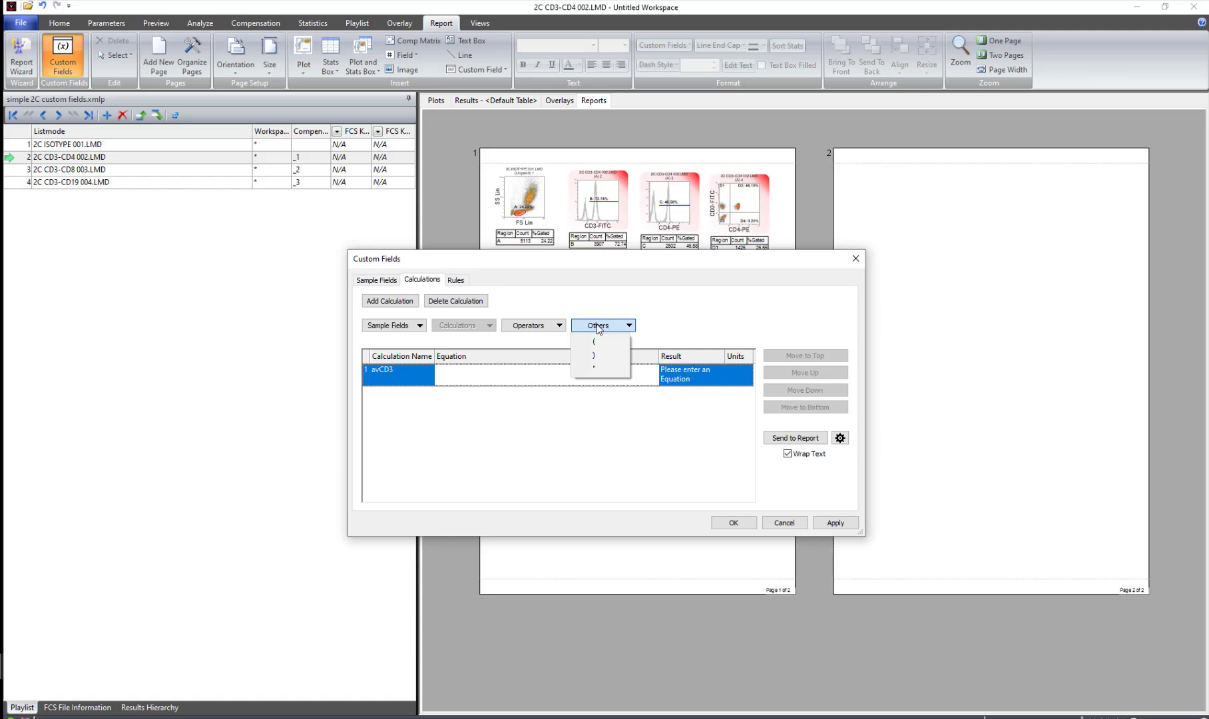
{"action": "left_click", "coordinate": [566, 303]}
{"action": "left_click", "coordinate": [520, 402]}
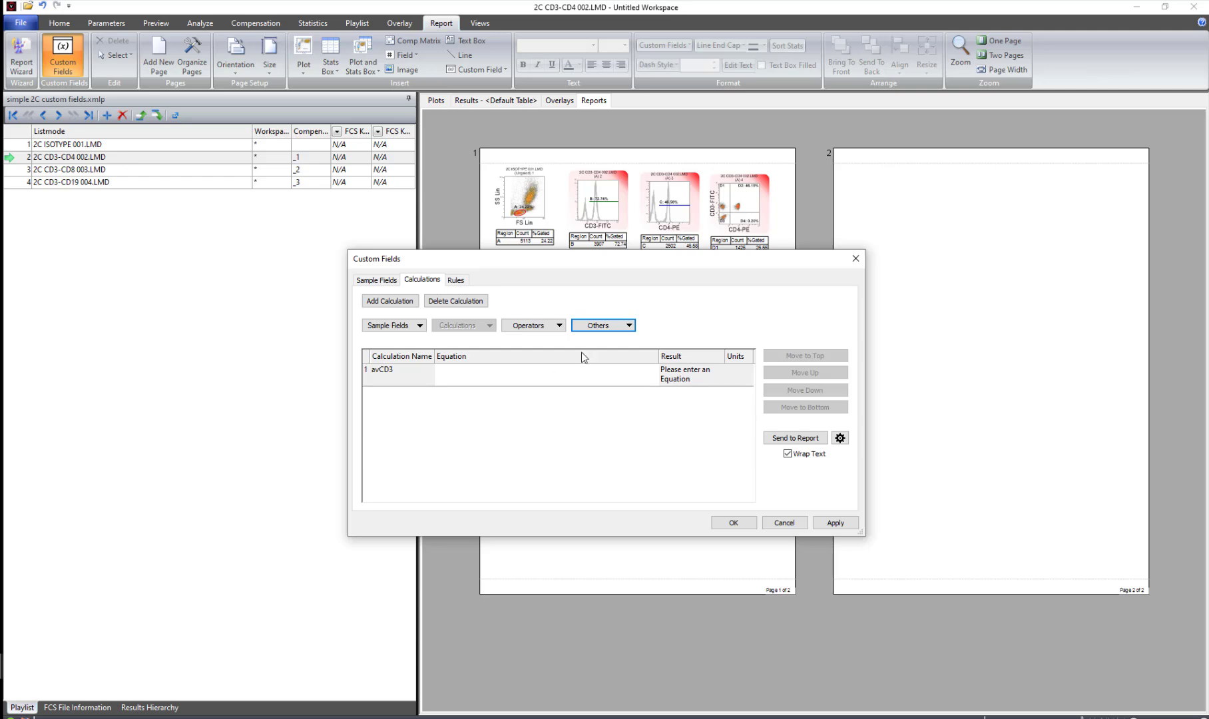
- Begin the avCD3 equation with an opening parenthesis, the CD3a sample field and a plus operator
{"action": "left_click", "coordinate": [598, 327]}
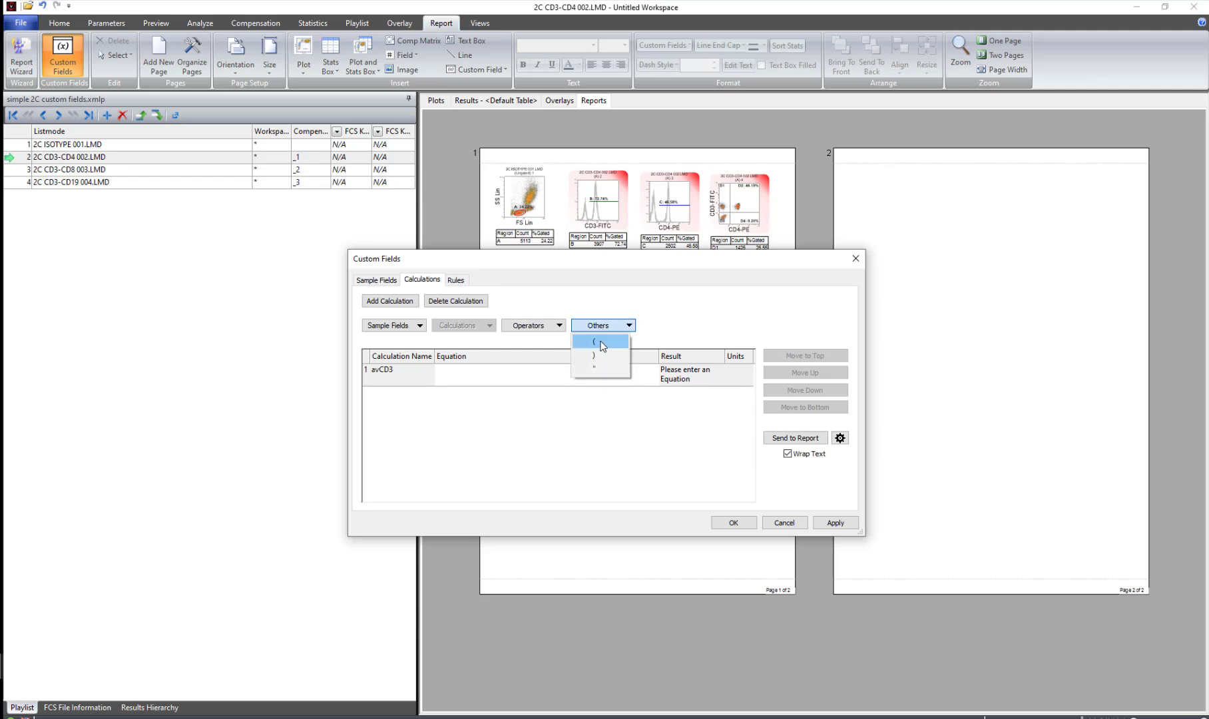
{"action": "left_click", "coordinate": [602, 345]}
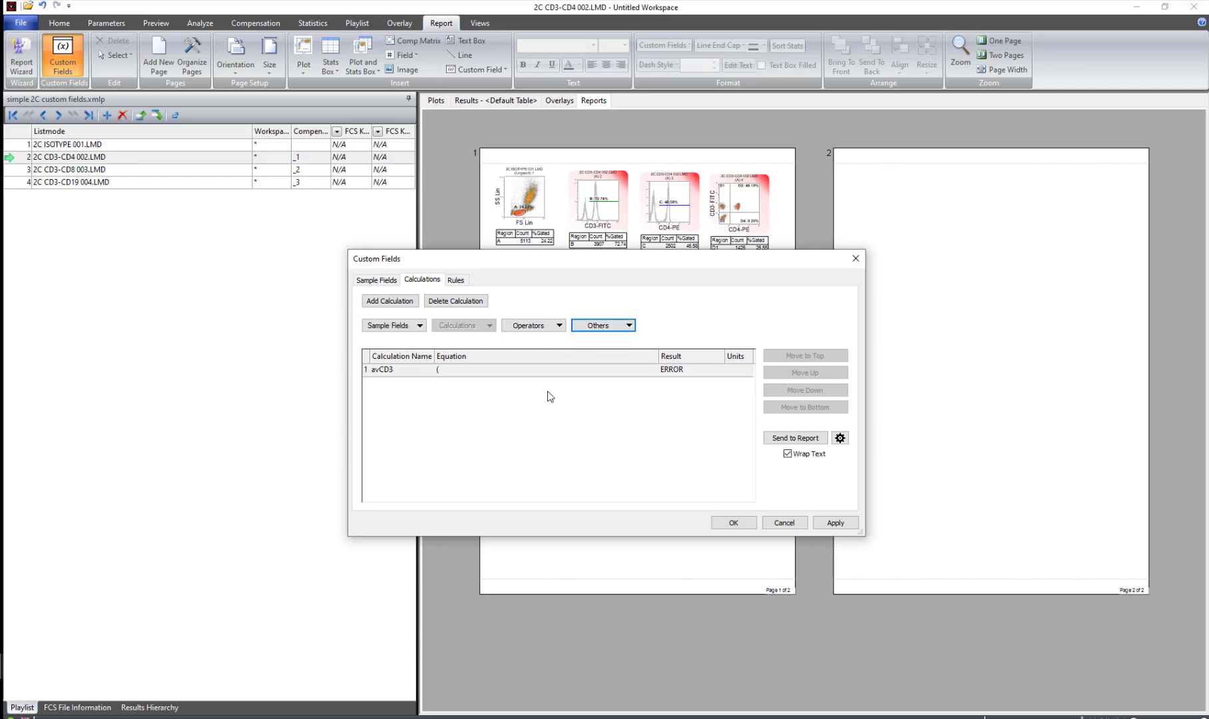
{"action": "left_click", "coordinate": [392, 326]}
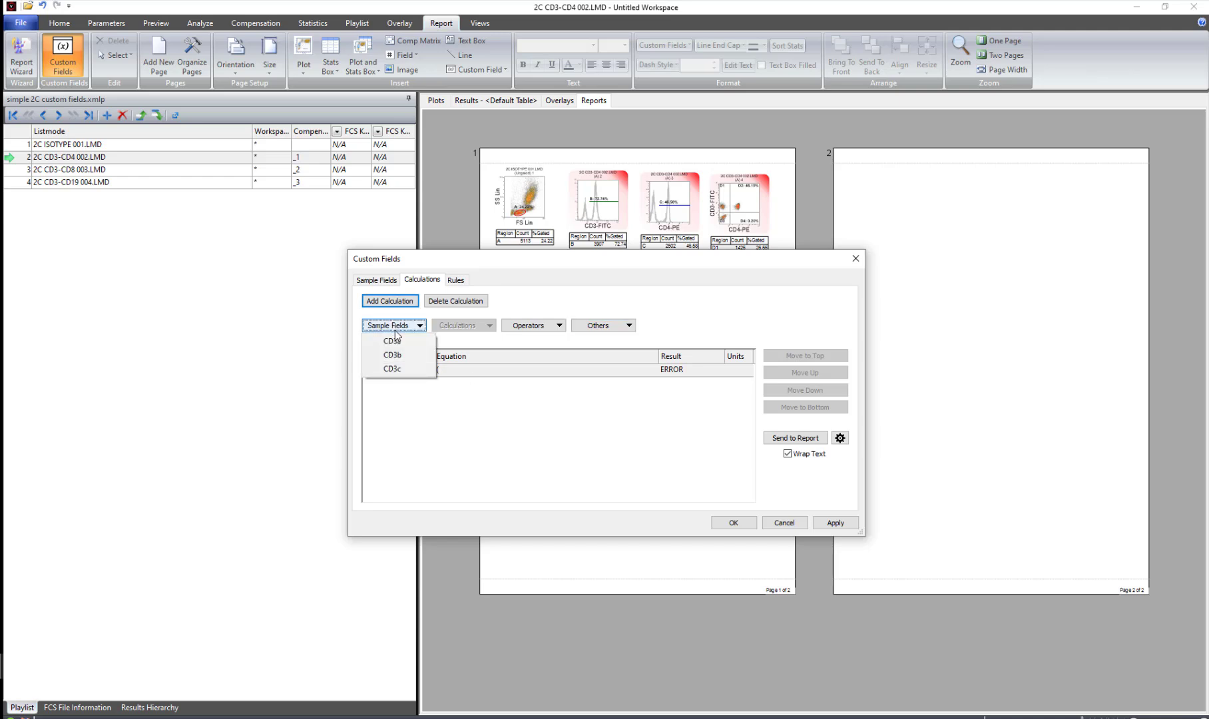
{"action": "left_click", "coordinate": [393, 341]}
{"action": "left_click", "coordinate": [528, 326]}
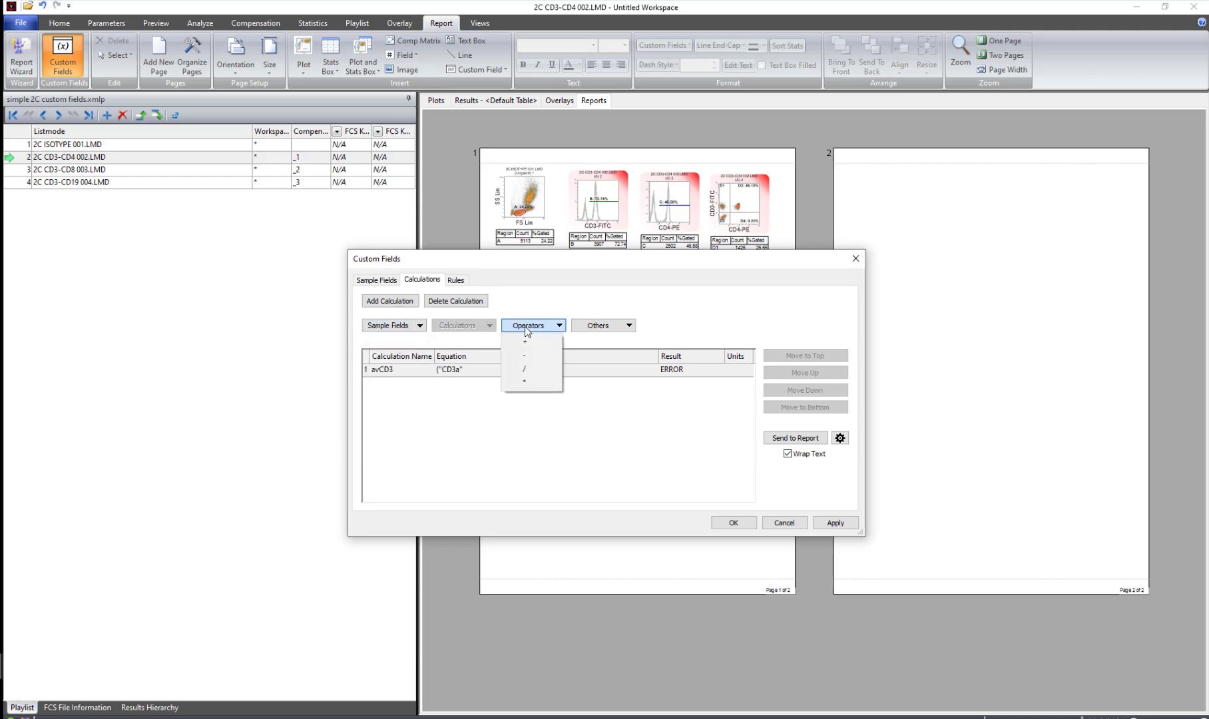
{"action": "left_click", "coordinate": [523, 341]}
- Append the CD3b field, a plus operator, the CD3c field and a closing parenthesis to the avCD3 equation
{"action": "left_click", "coordinate": [391, 326]}
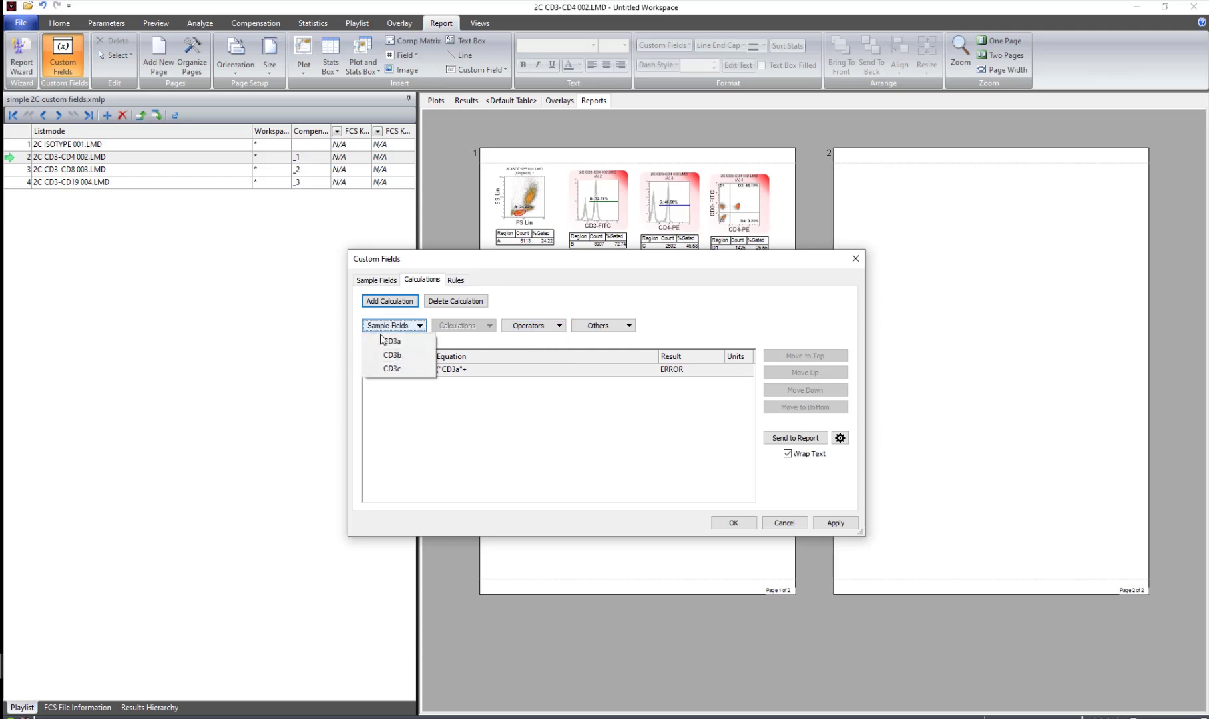
{"action": "left_click", "coordinate": [395, 354]}
{"action": "left_click", "coordinate": [536, 327]}
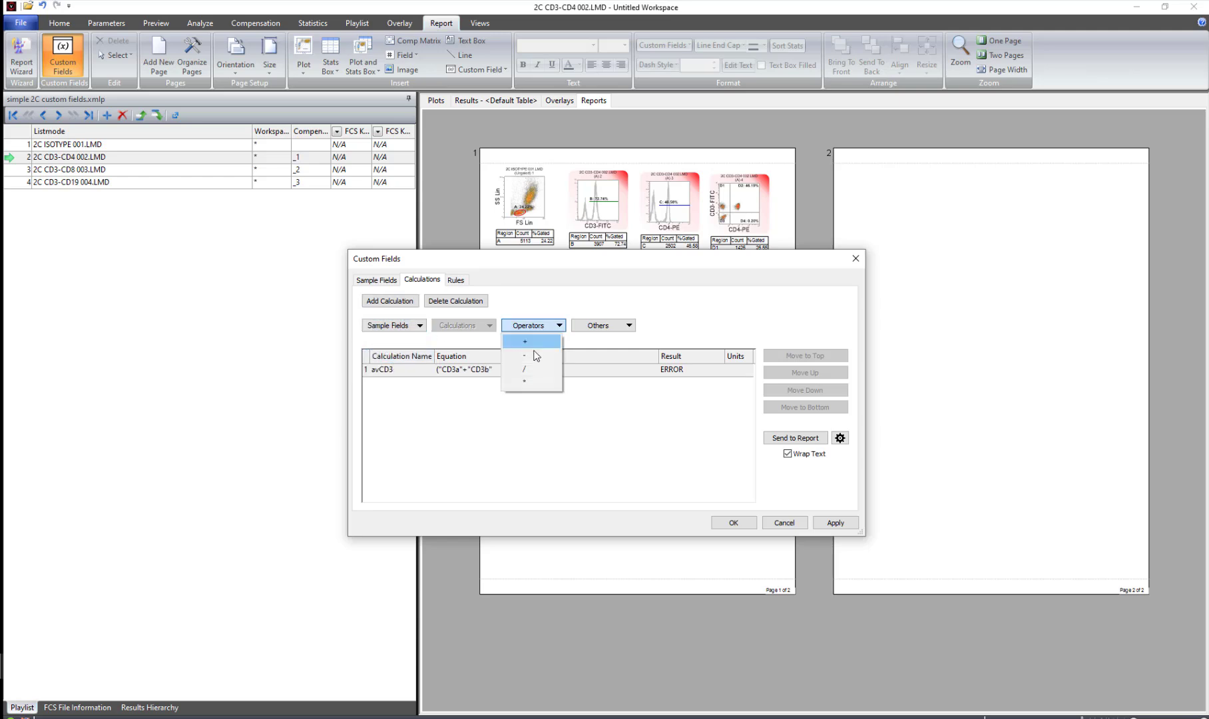
{"action": "left_click", "coordinate": [526, 342]}
{"action": "left_click", "coordinate": [391, 326]}
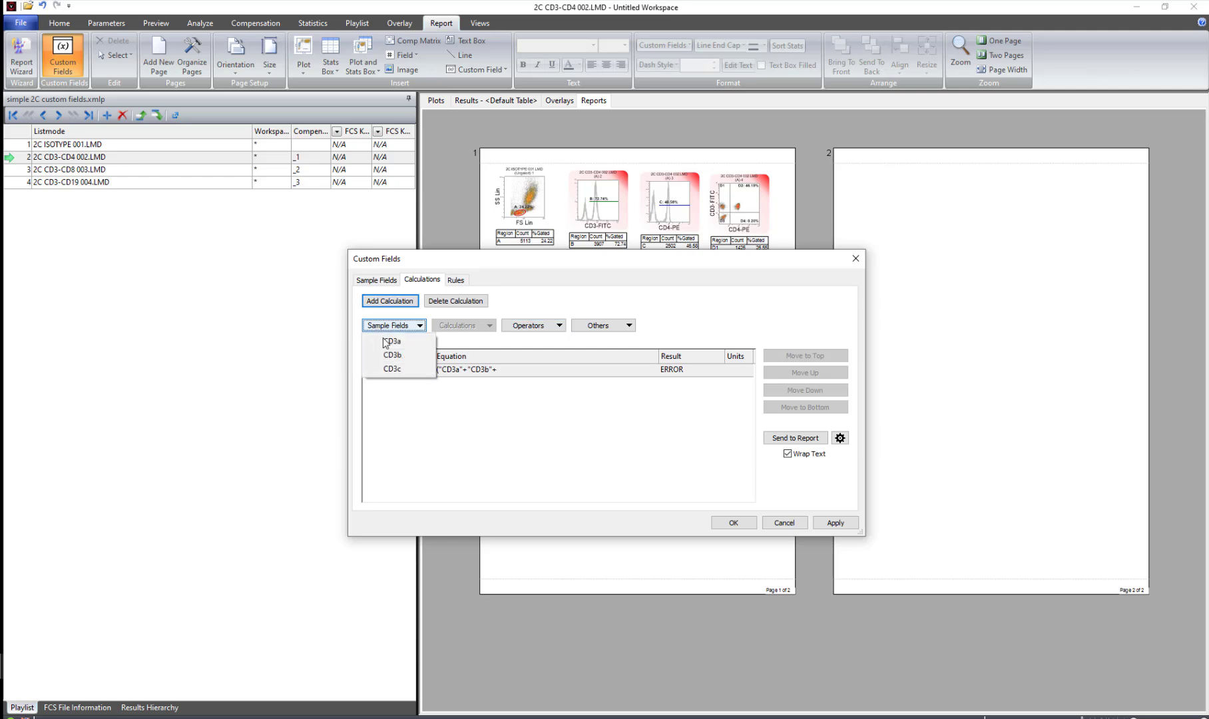
{"action": "left_click", "coordinate": [395, 370]}
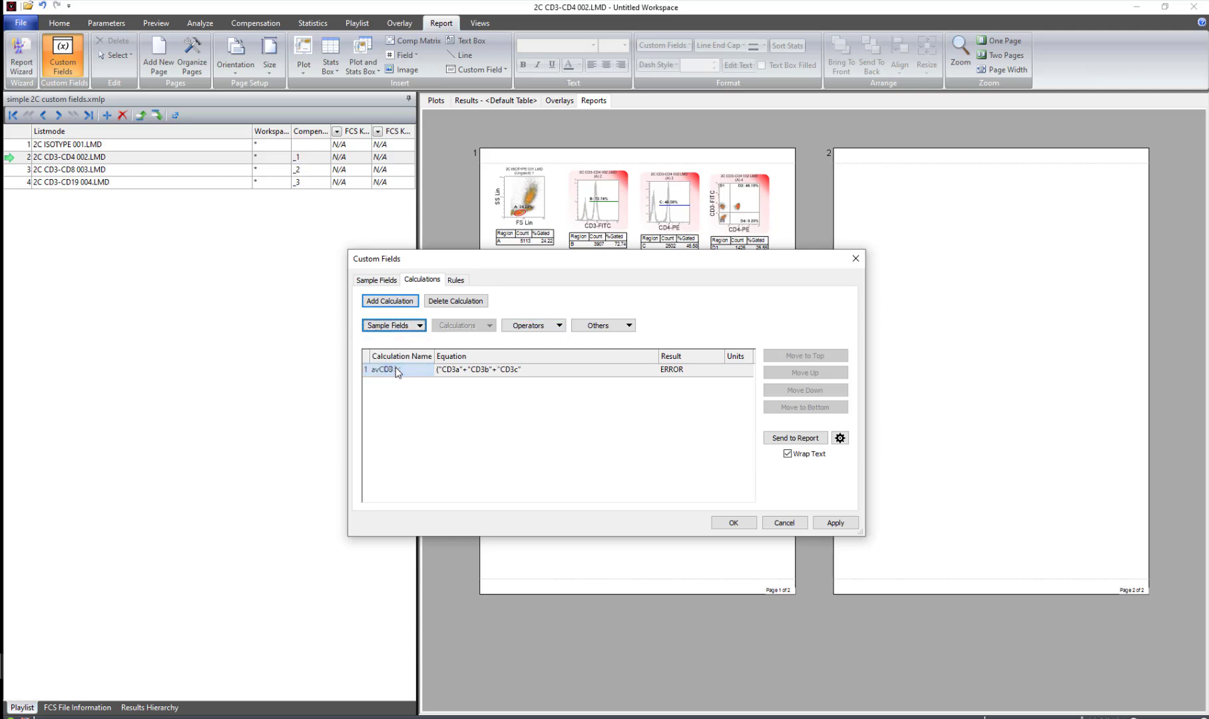
{"action": "left_click", "coordinate": [594, 327]}
{"action": "left_click", "coordinate": [593, 356]}
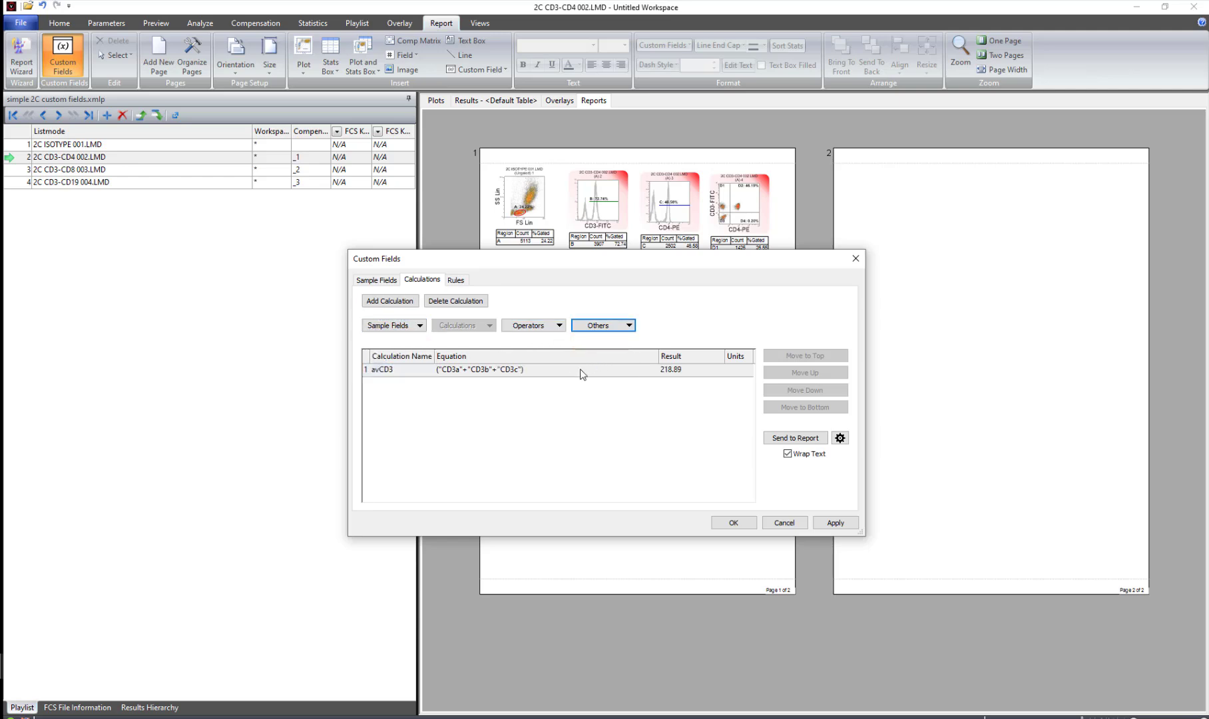
- Divide the parenthesised sum in the avCD3 equation by 3
{"action": "left_click", "coordinate": [557, 374]}
{"action": "left_click", "coordinate": [557, 375]}
{"action": "left_click", "coordinate": [548, 372]}
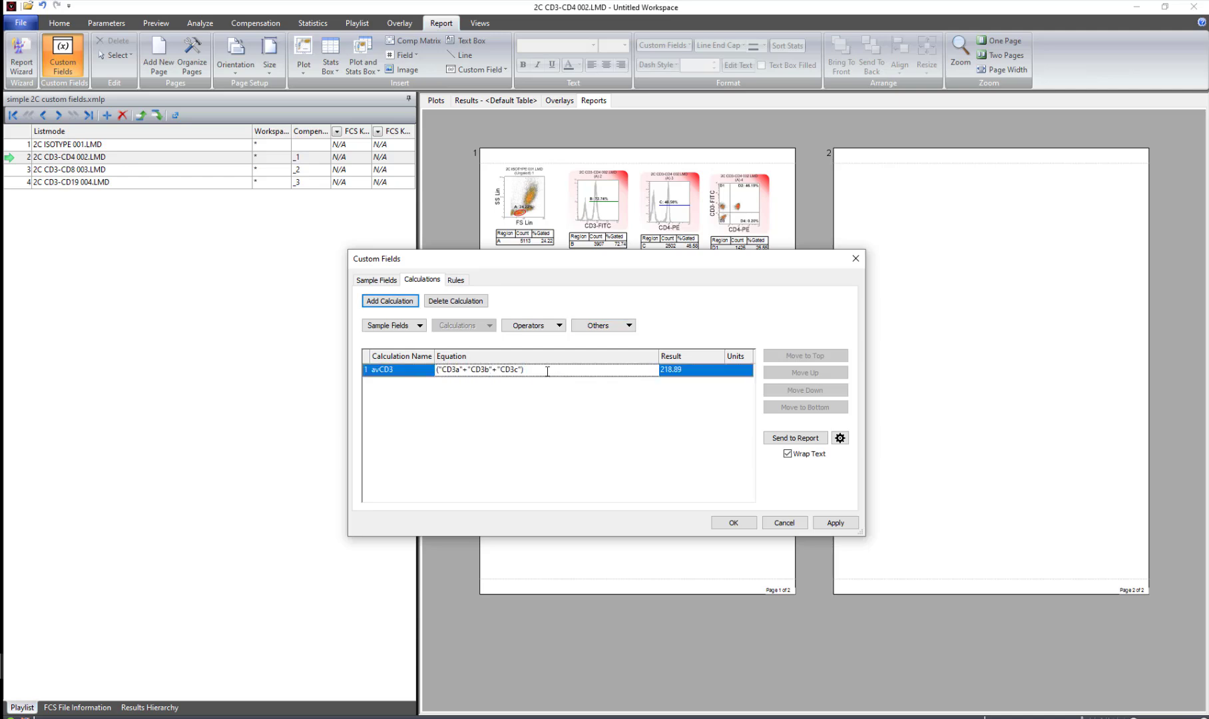
{"action": "left_click", "coordinate": [537, 329]}
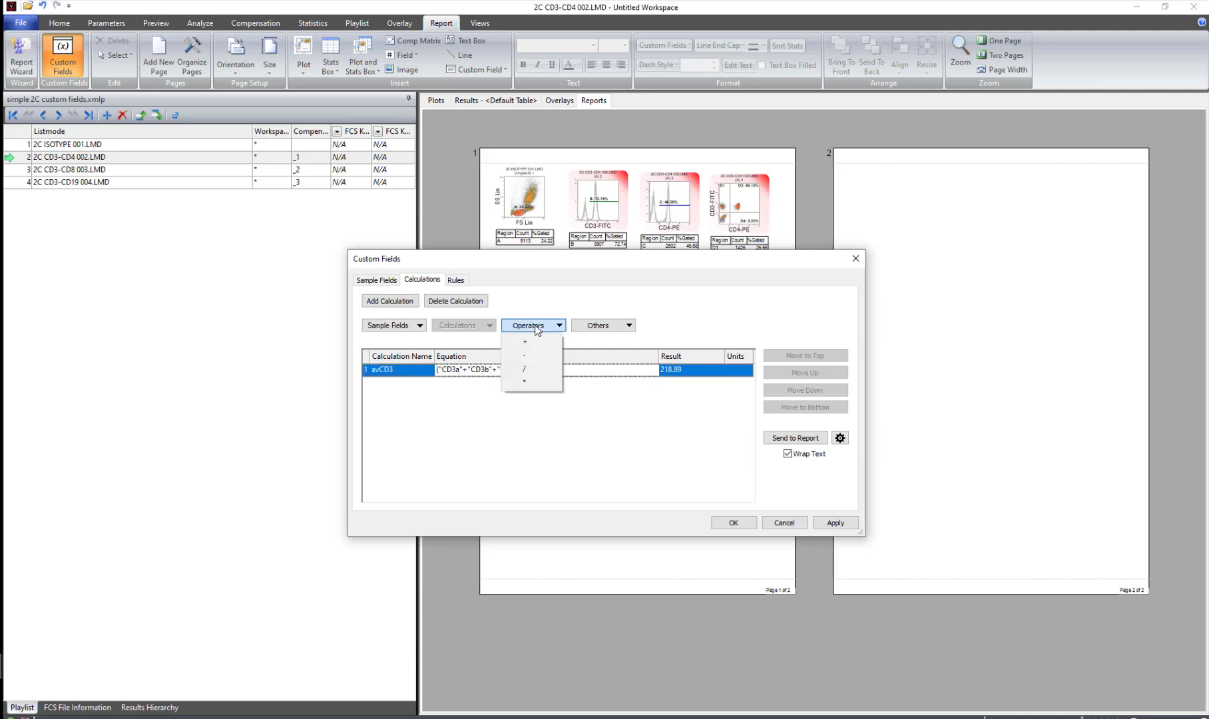
{"action": "left_click", "coordinate": [531, 368]}
{"action": "left_click", "coordinate": [535, 369]}
{"action": "left_click", "coordinate": [537, 370]}
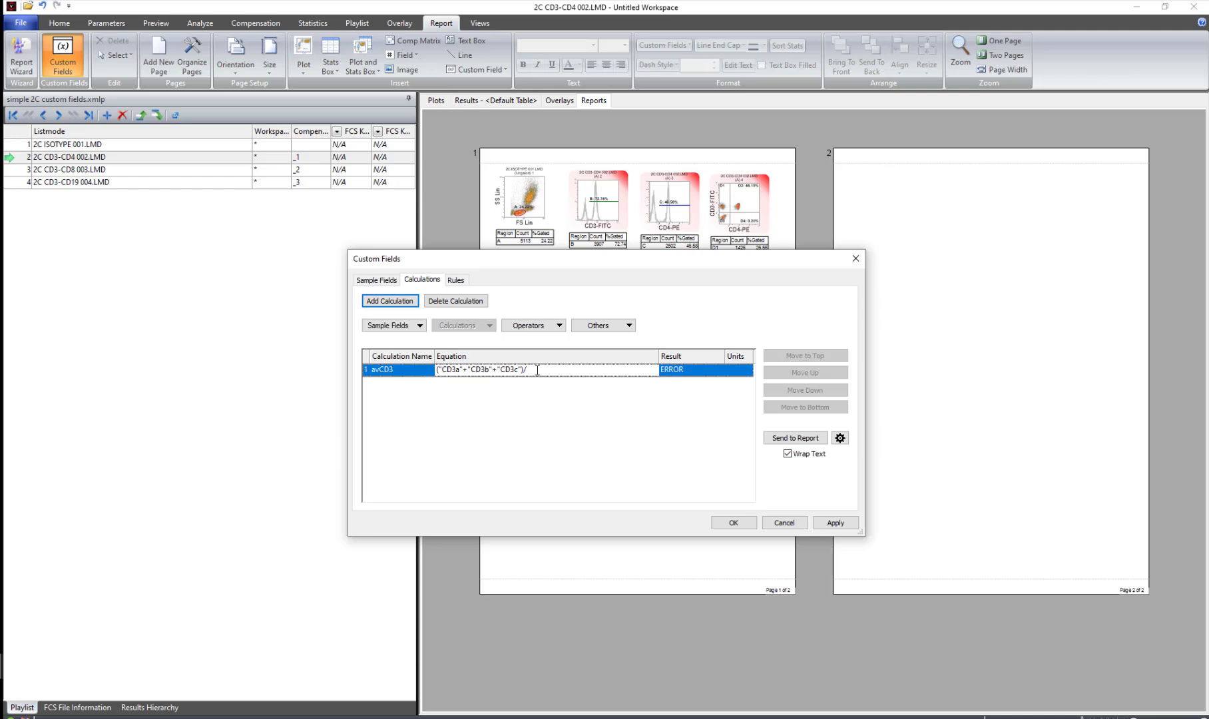
{"action": "type", "text": "3"}
{"action": "key", "text": "Return"}
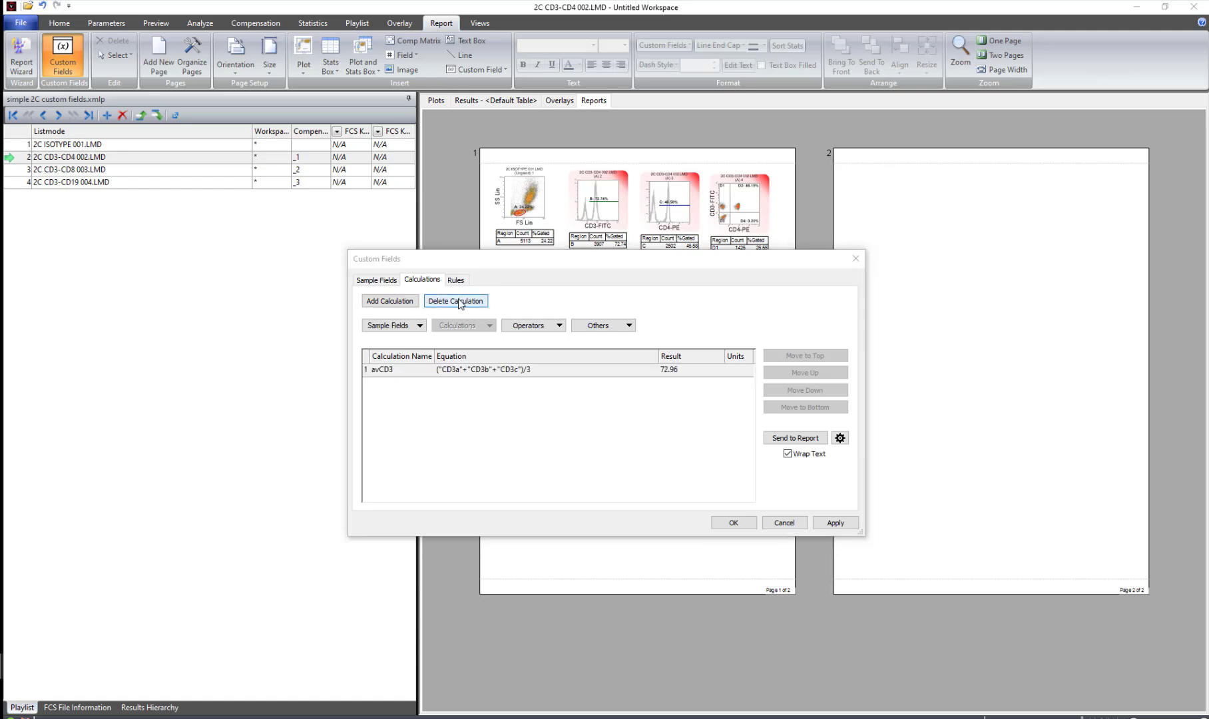
- Add two more sample fields and name the first of them CD4
{"action": "left_click", "coordinate": [374, 282]}
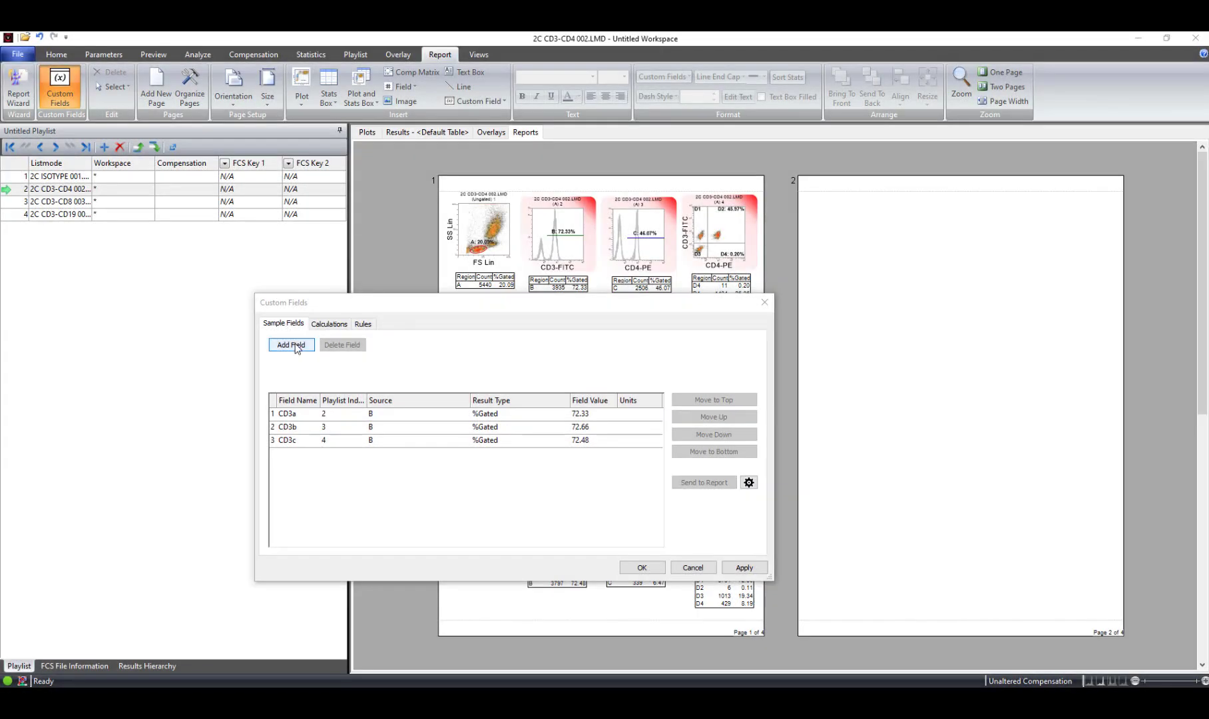
{"action": "left_click", "coordinate": [297, 346]}
{"action": "left_click", "coordinate": [297, 346]}
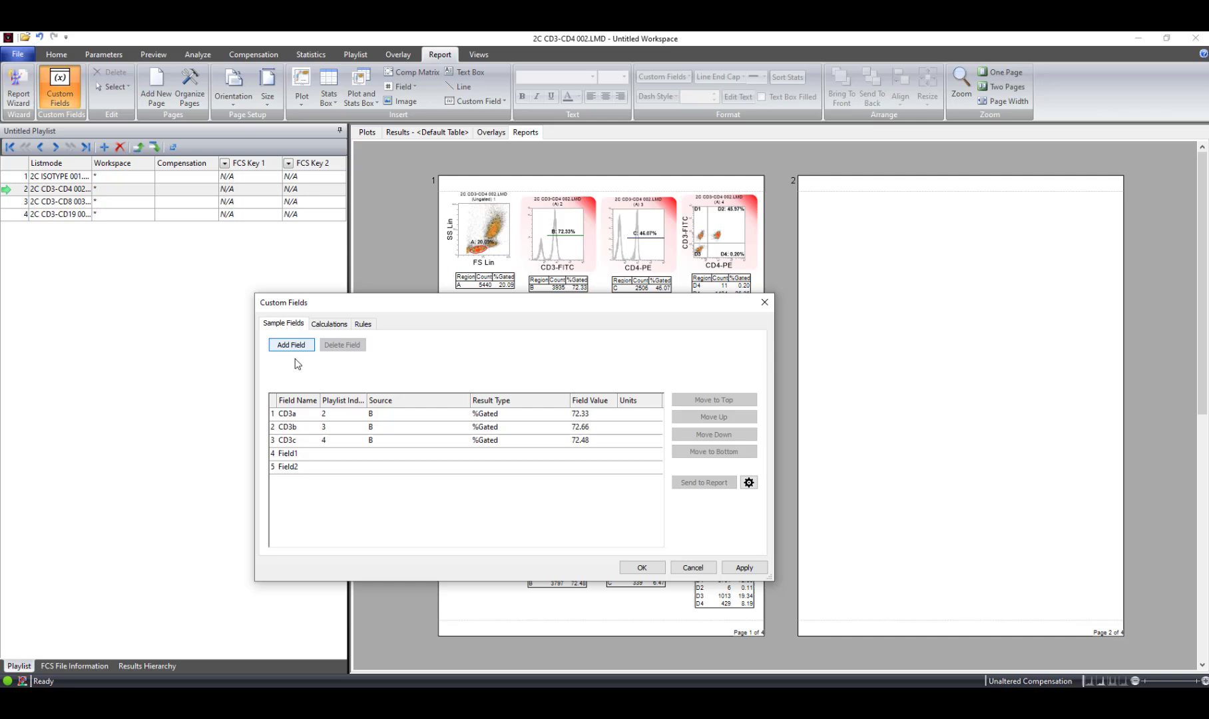
{"action": "left_click", "coordinate": [291, 454]}
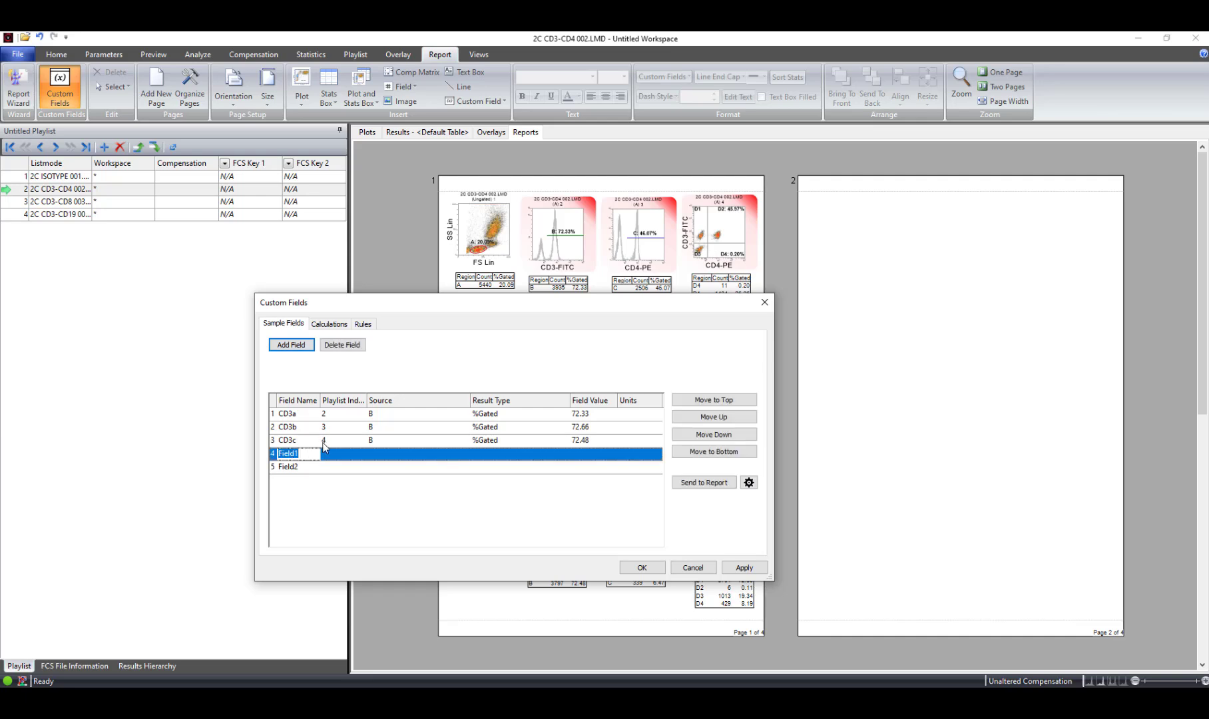
{"action": "type", "text": "CD4"}
- Define the CD4 field with playlist index 2, source region C and result type Count
{"action": "left_click", "coordinate": [342, 457]}
{"action": "left_click", "coordinate": [360, 454]}
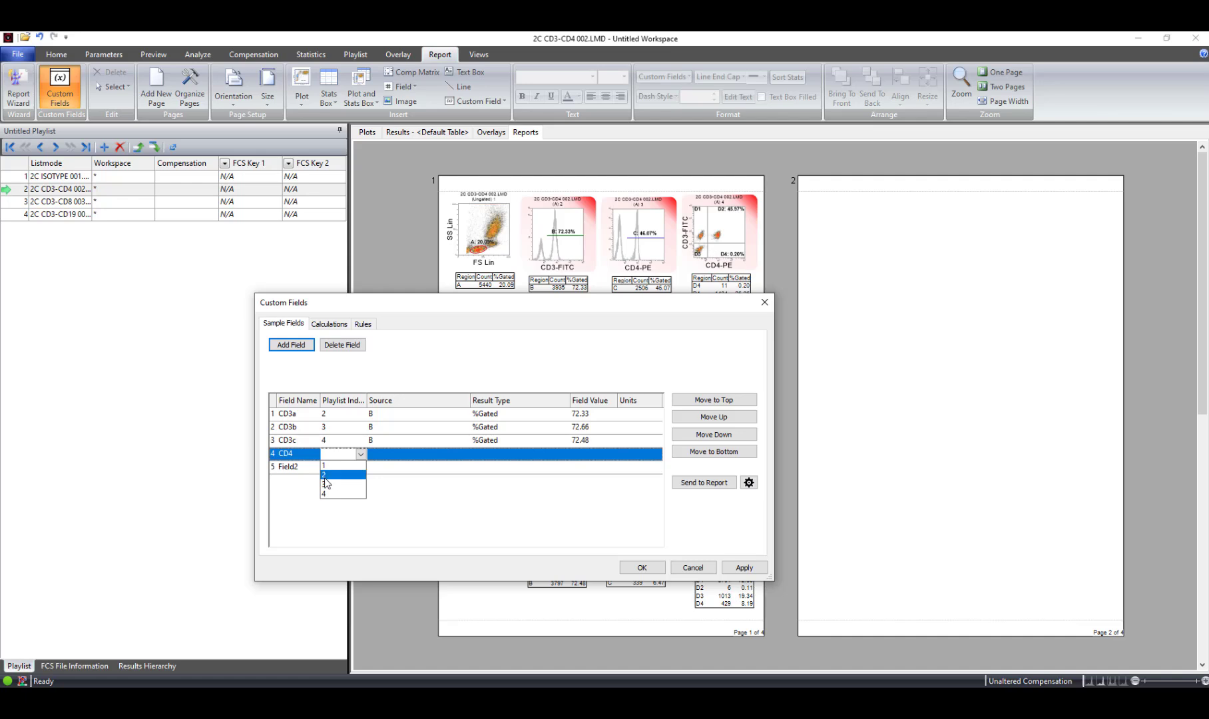
{"action": "left_click", "coordinate": [405, 508]}
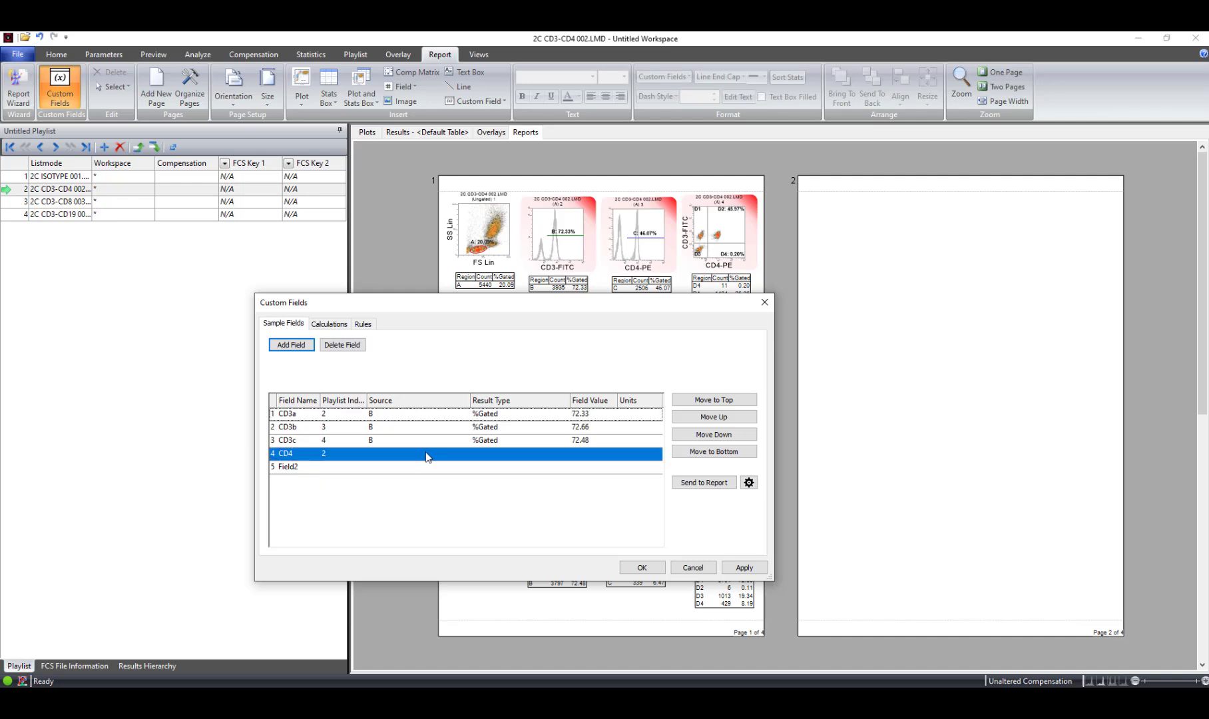
{"action": "left_click", "coordinate": [426, 456]}
{"action": "left_click", "coordinate": [464, 454]}
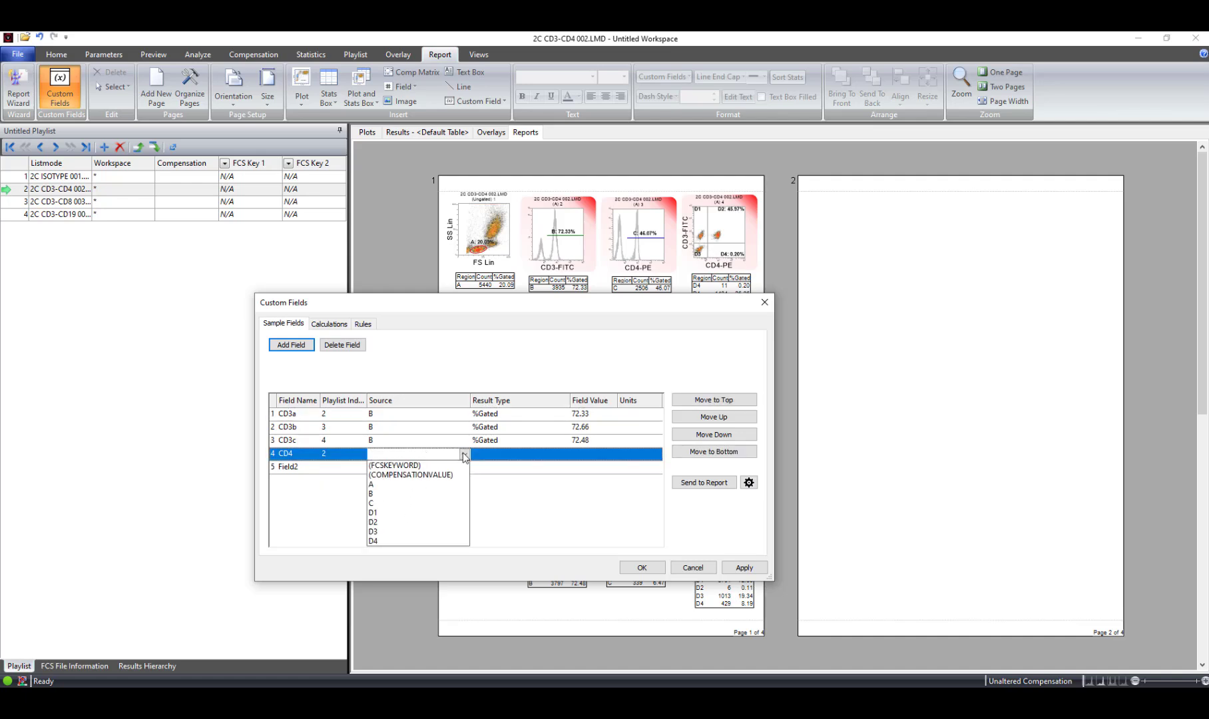
{"action": "left_click", "coordinate": [373, 502]}
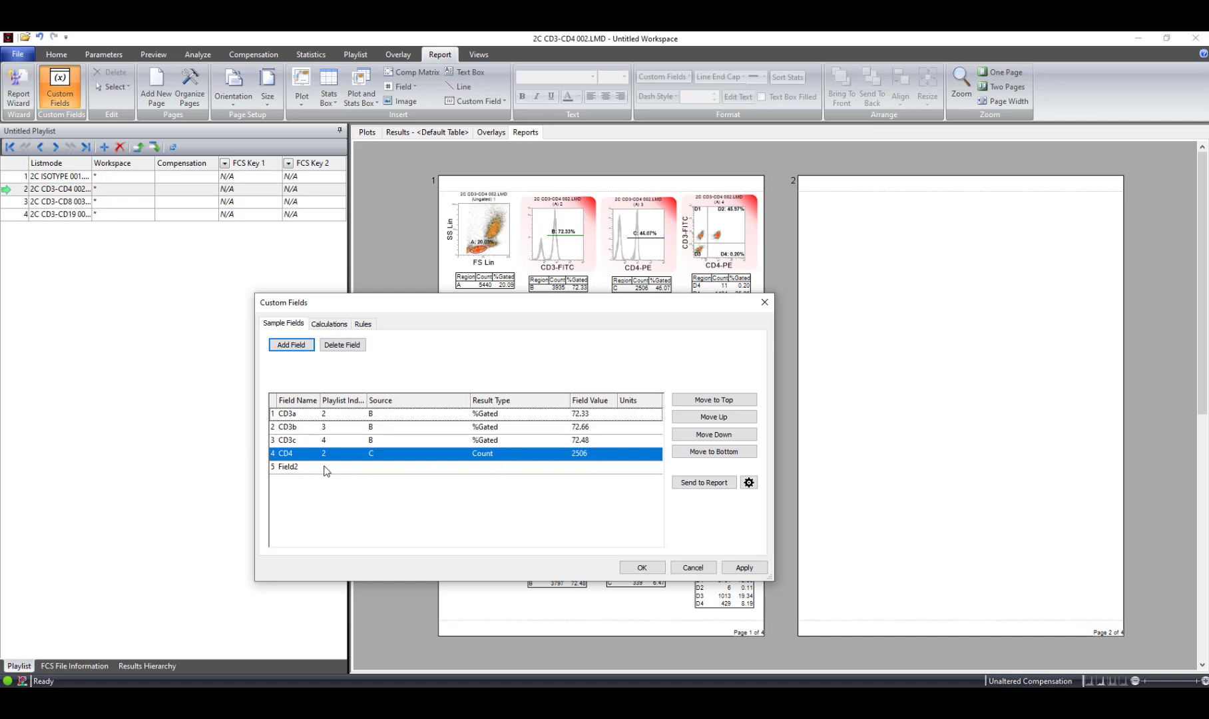
- Name the last sample field CD8 and define it with playlist index 3 and source region C
{"action": "double_click", "coordinate": [285, 468]}
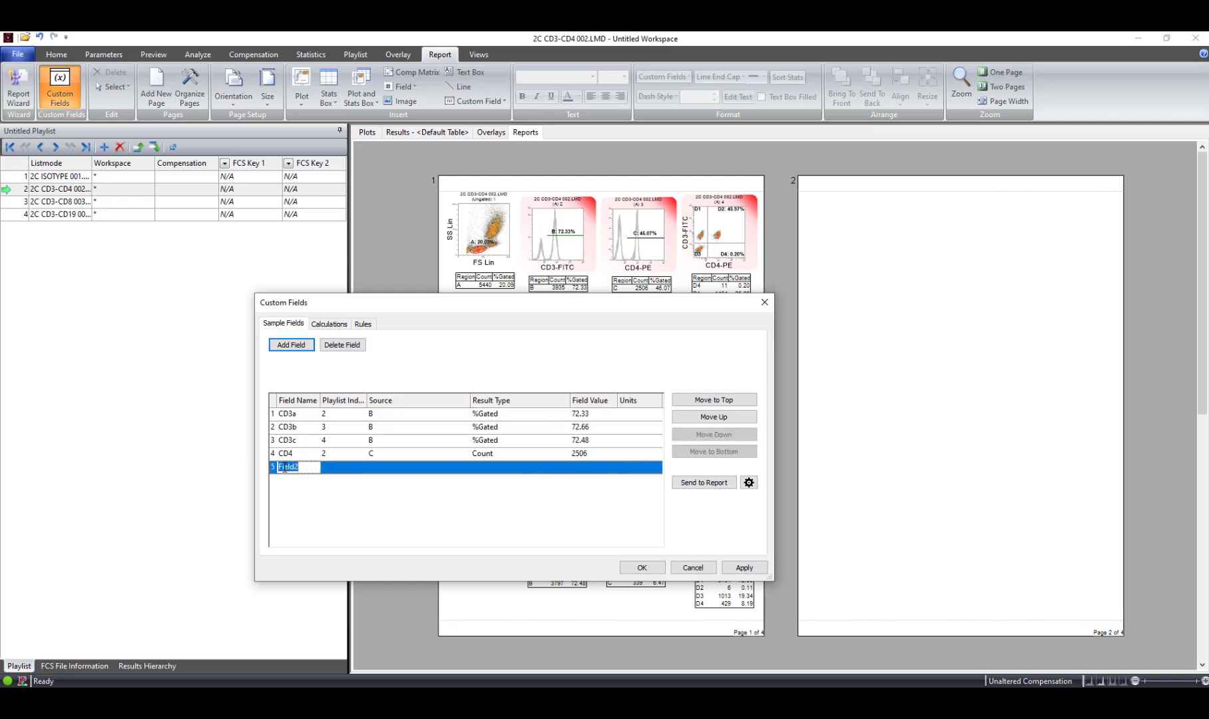
{"action": "type", "text": "CD8"}
{"action": "left_click", "coordinate": [330, 468]}
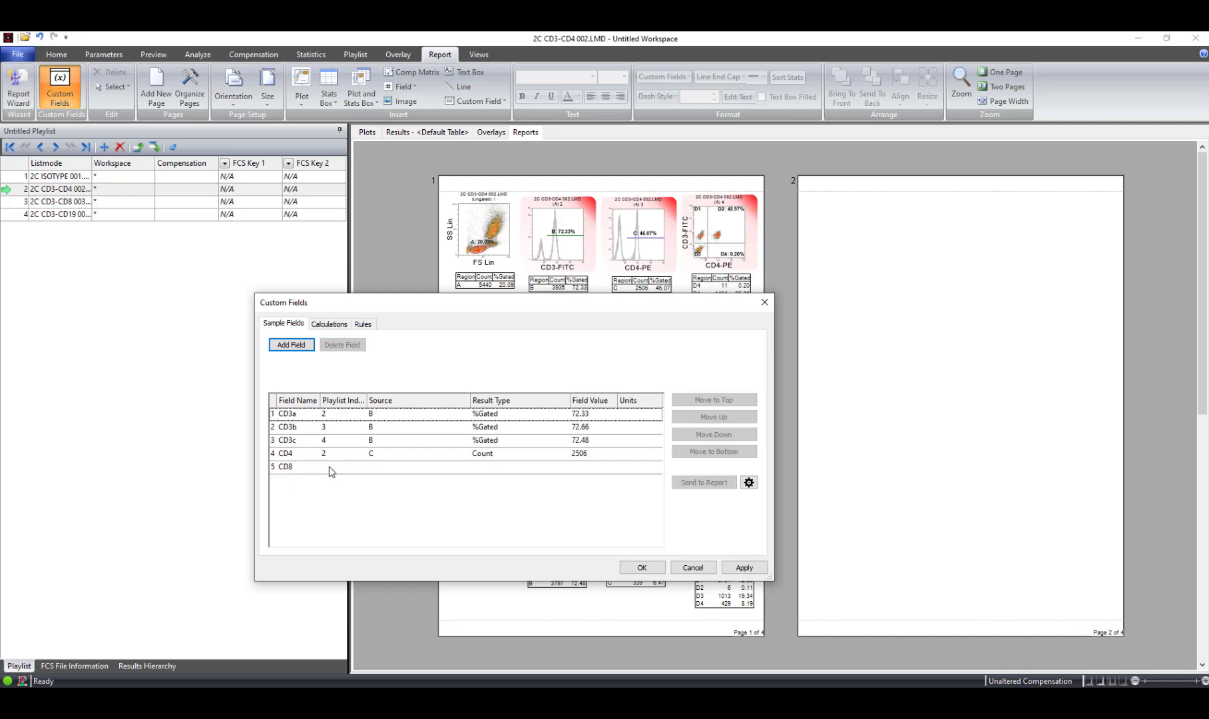
{"action": "left_click", "coordinate": [361, 467]}
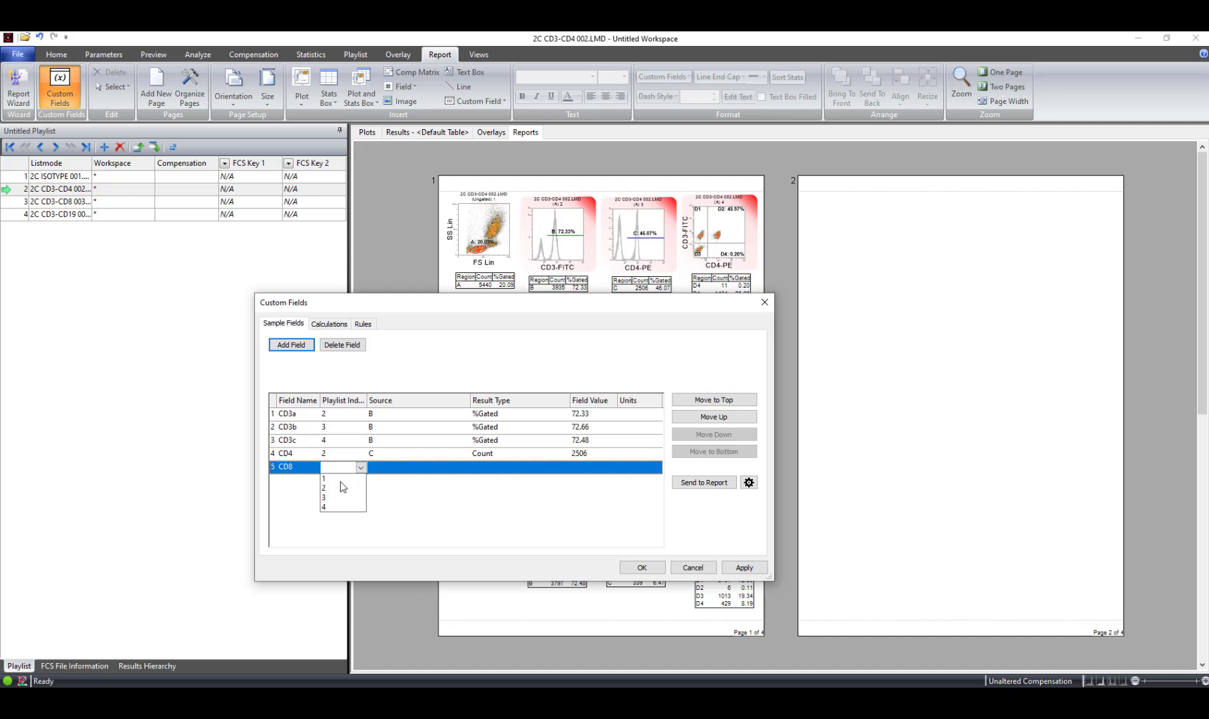
{"action": "left_click", "coordinate": [386, 472]}
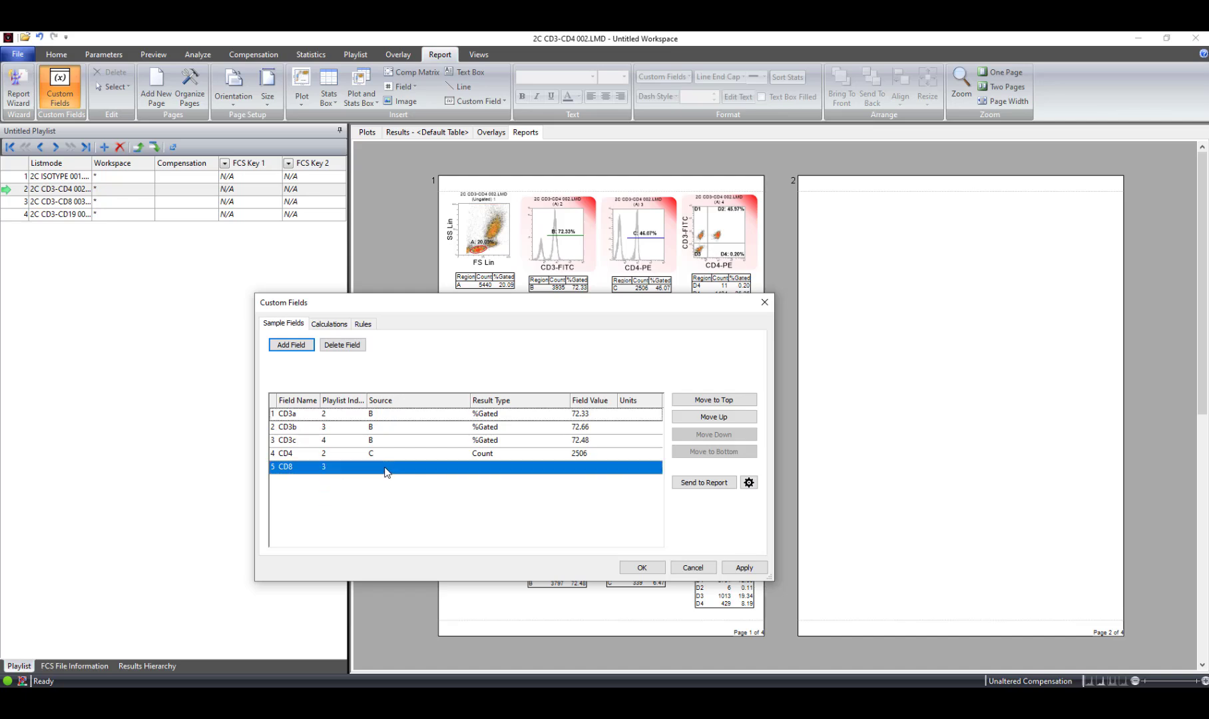
{"action": "left_click", "coordinate": [393, 468]}
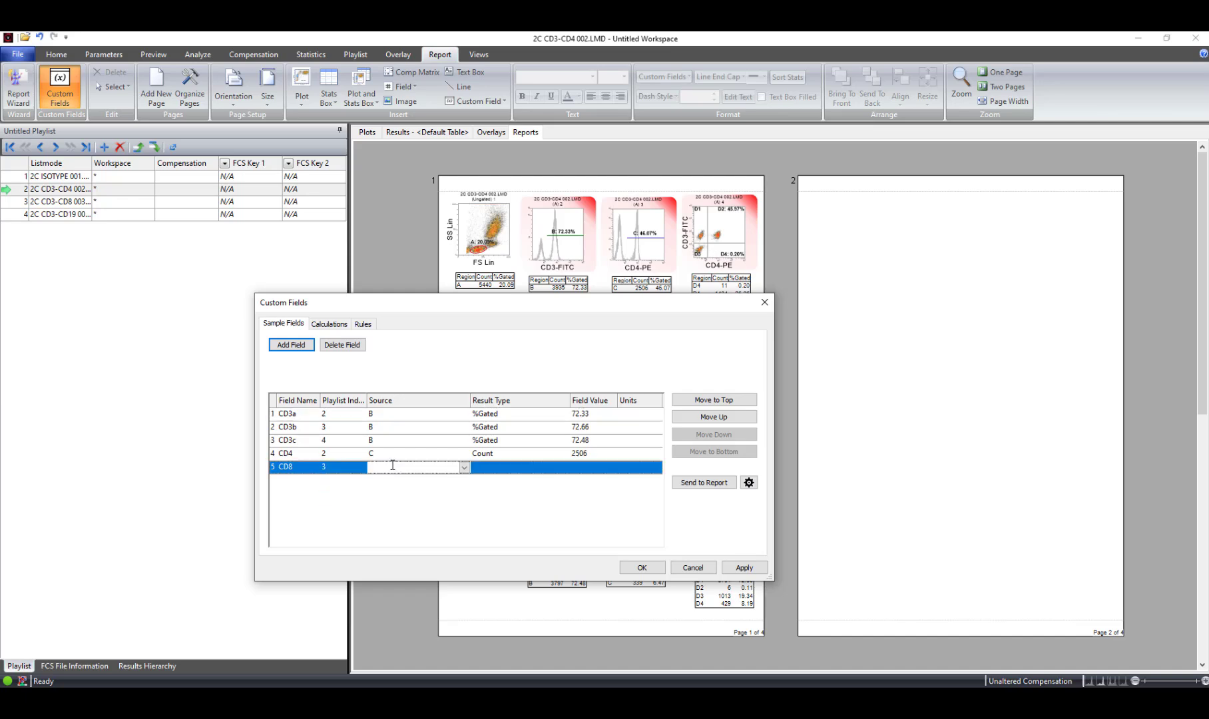
{"action": "left_click", "coordinate": [465, 468]}
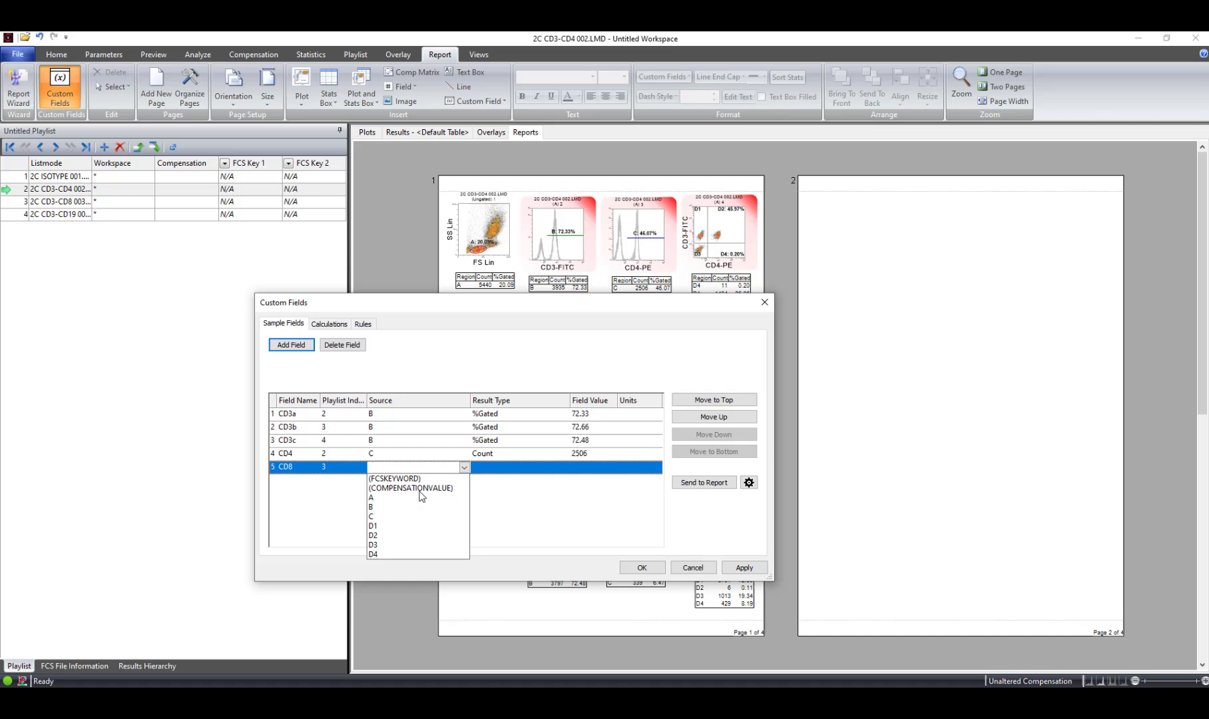
{"action": "left_click", "coordinate": [373, 516]}
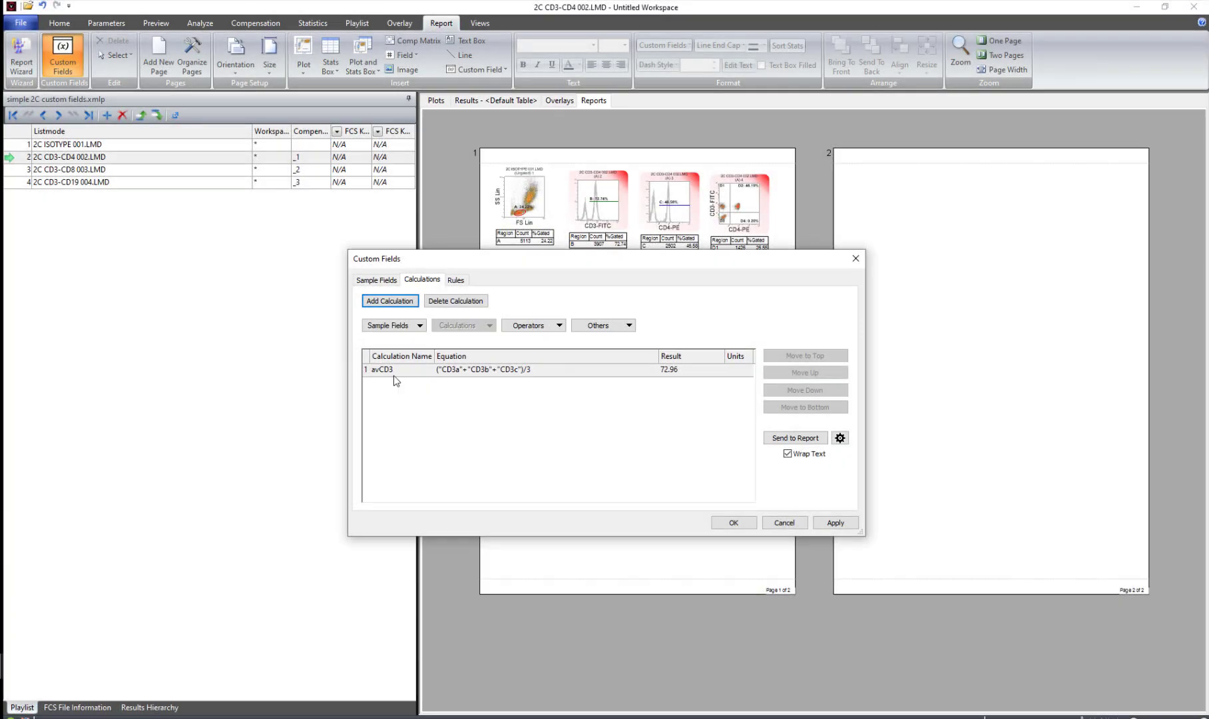
- Add a second calculation and name it CD4CD8ratio
{"action": "left_click", "coordinate": [389, 301]}
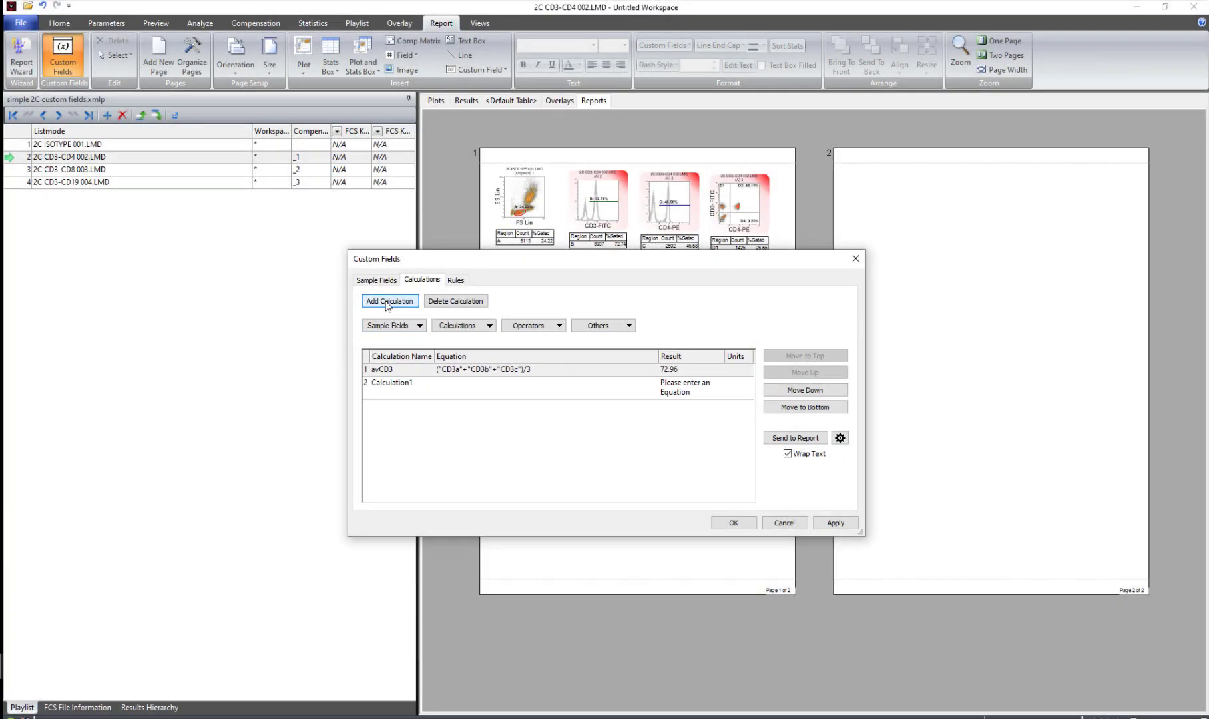
{"action": "double_click", "coordinate": [397, 384]}
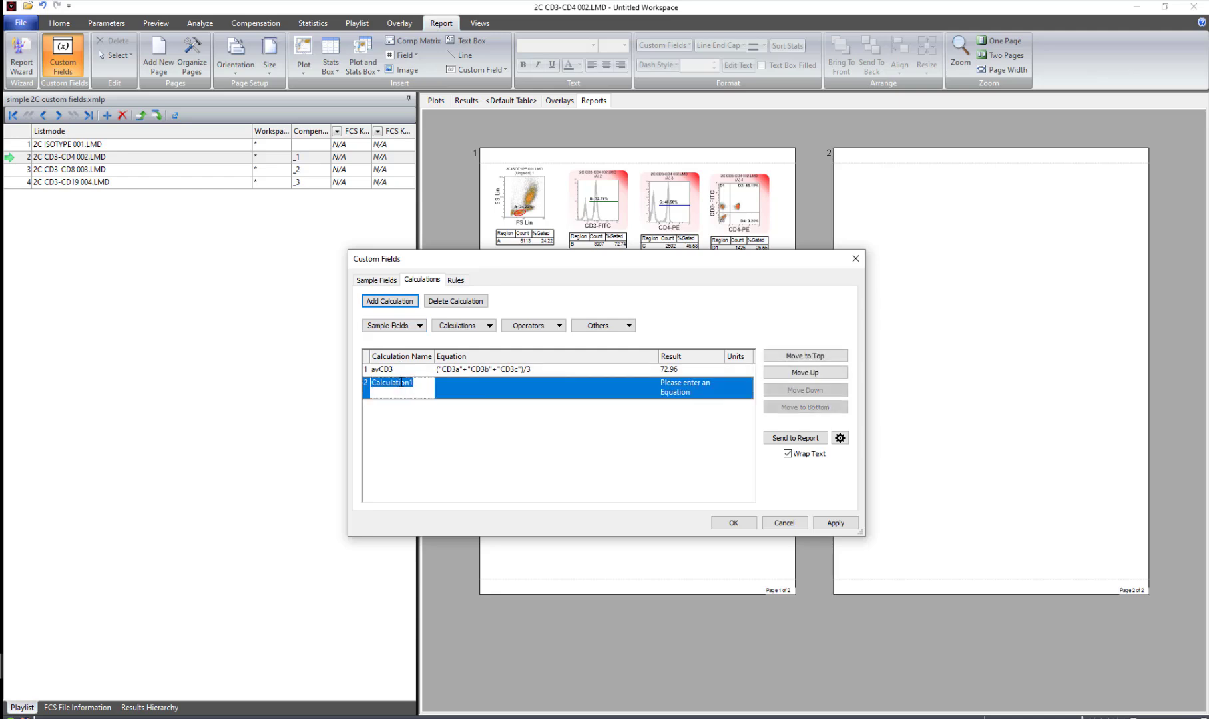
{"action": "type", "text": "CD4CD8ratio"}
- Define the CD4CD8ratio equation as the CD4 sample field divided by the CD8 sample field
{"action": "left_click", "coordinate": [483, 386]}
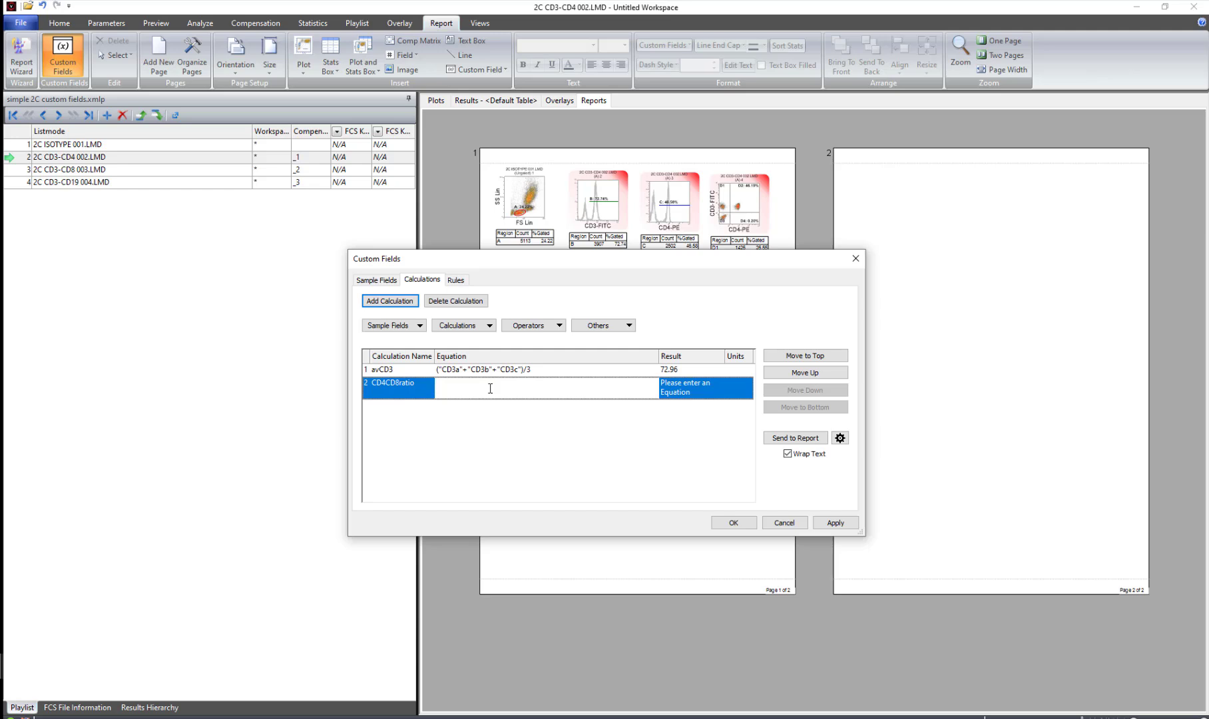
{"action": "left_click", "coordinate": [392, 329]}
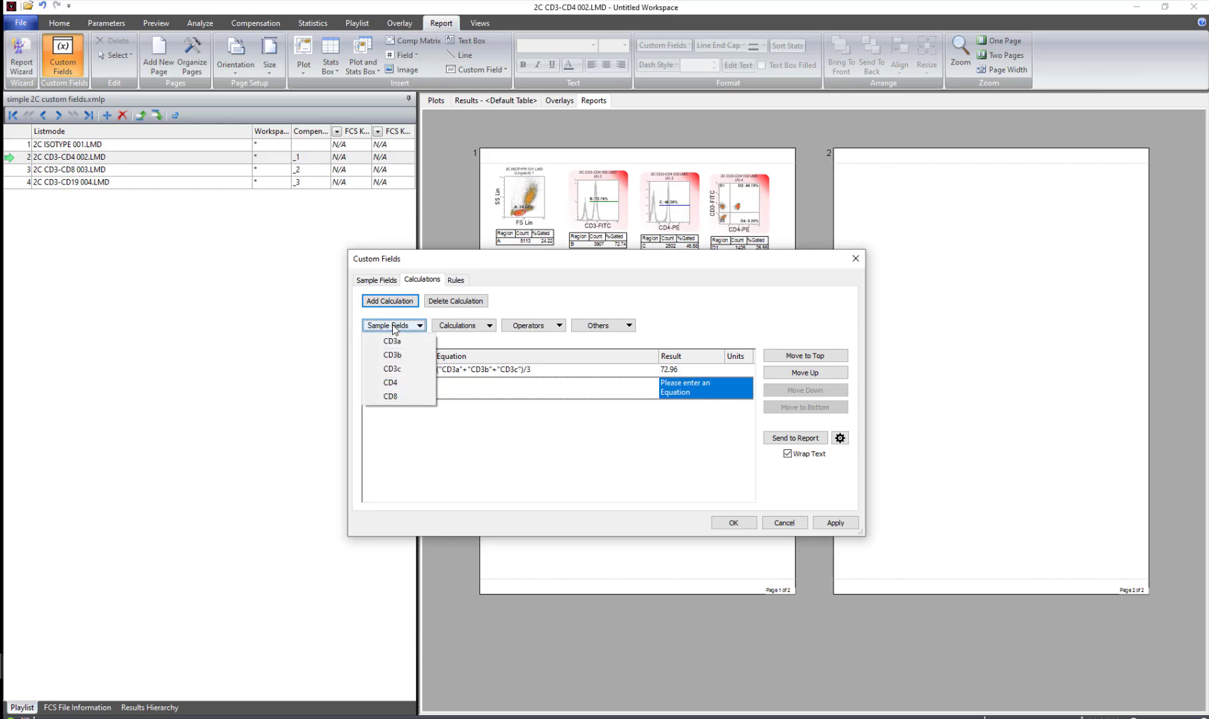
{"action": "left_click", "coordinate": [392, 382]}
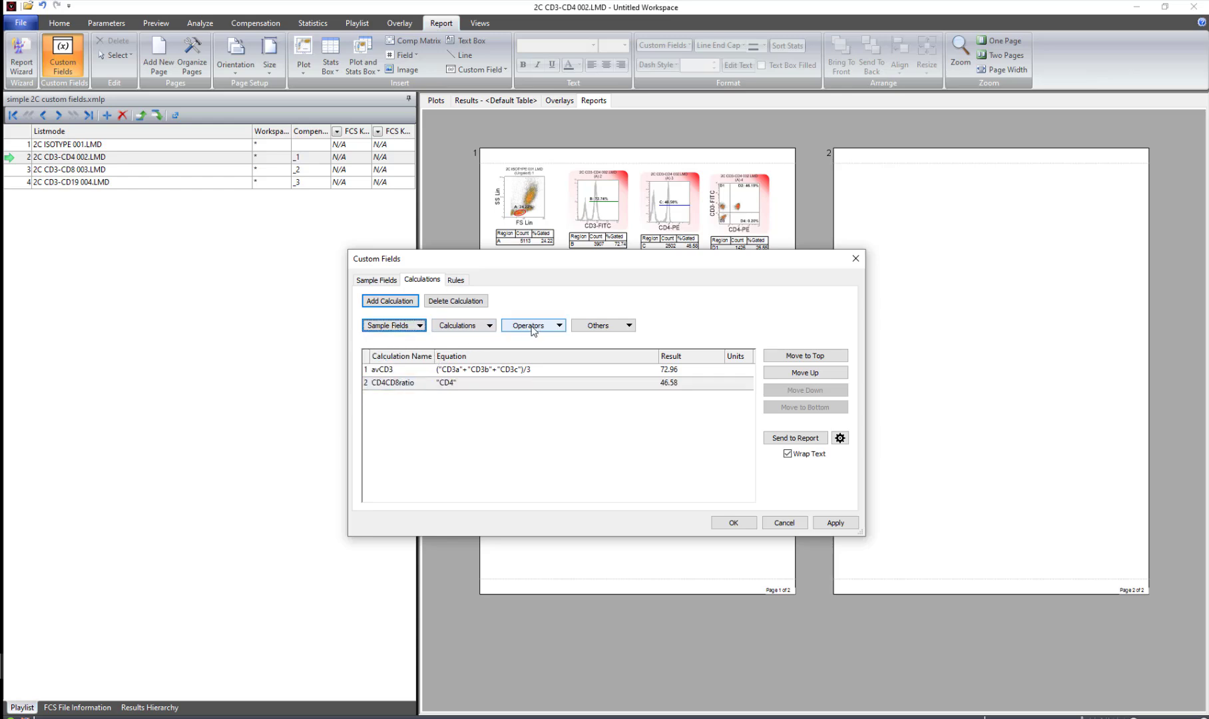
{"action": "left_click", "coordinate": [532, 326]}
{"action": "left_click", "coordinate": [524, 368]}
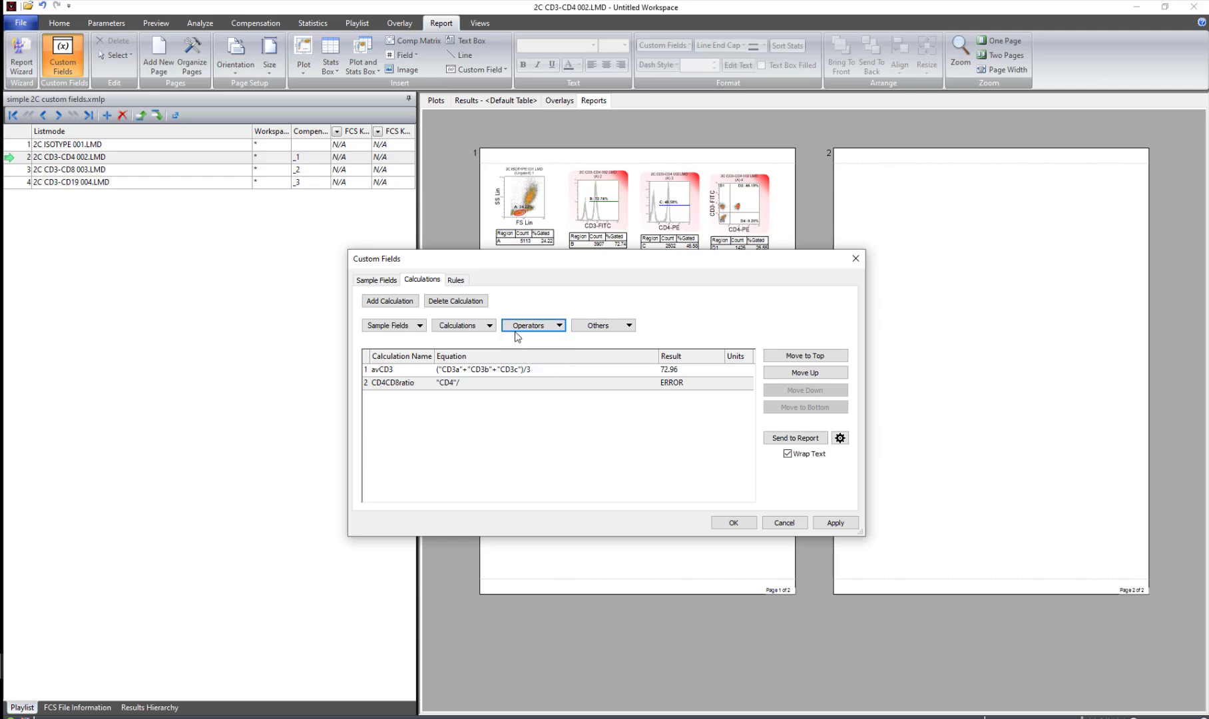
{"action": "left_click", "coordinate": [383, 326]}
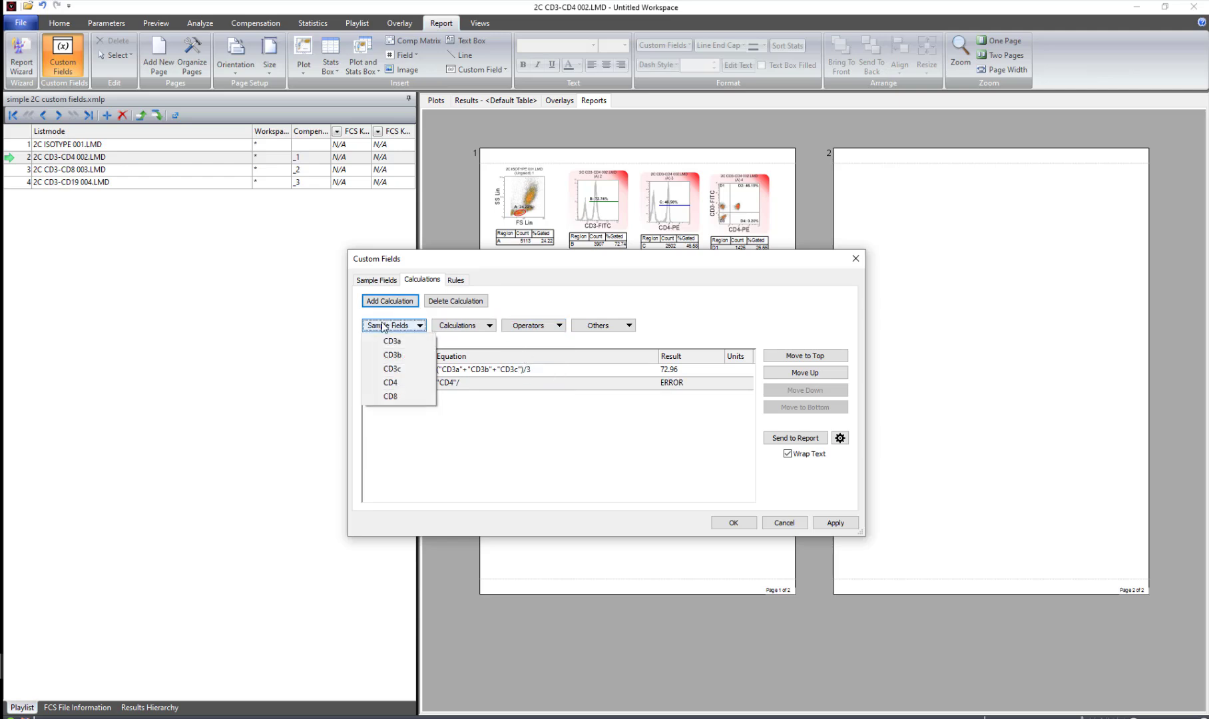
{"action": "left_click", "coordinate": [393, 396]}
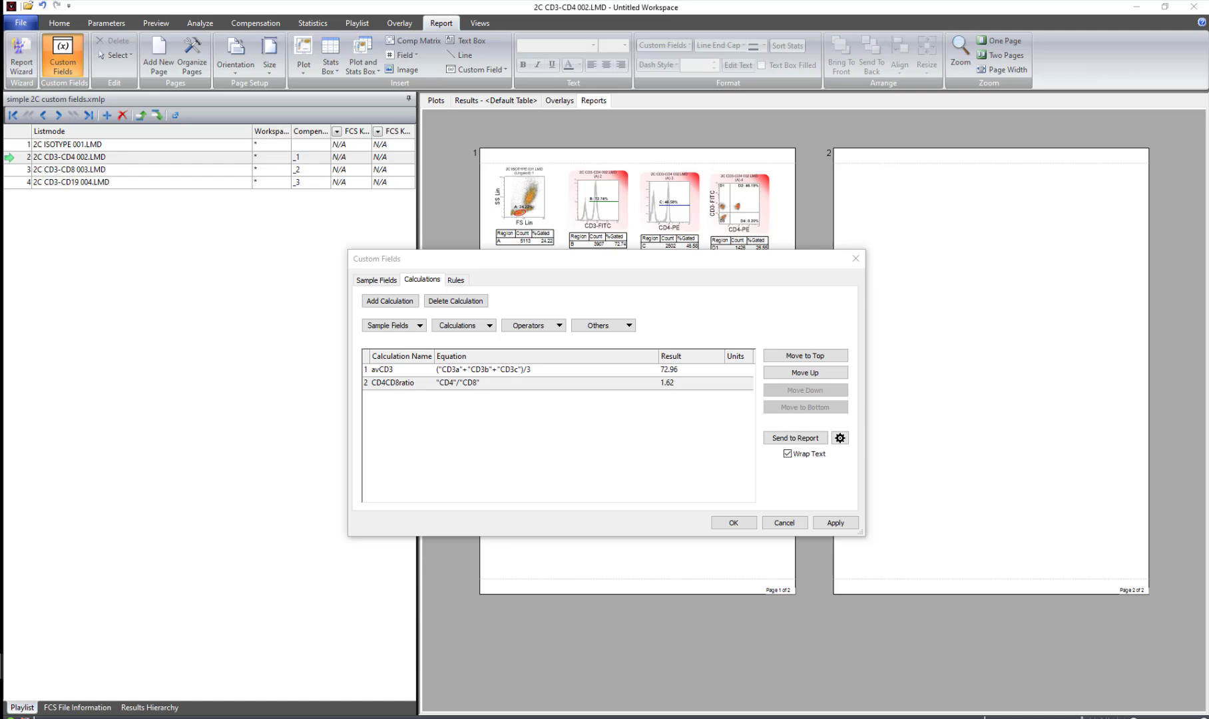
- Add a new rule to the custom fields and name it CD48rule
{"action": "left_click", "coordinate": [462, 281]}
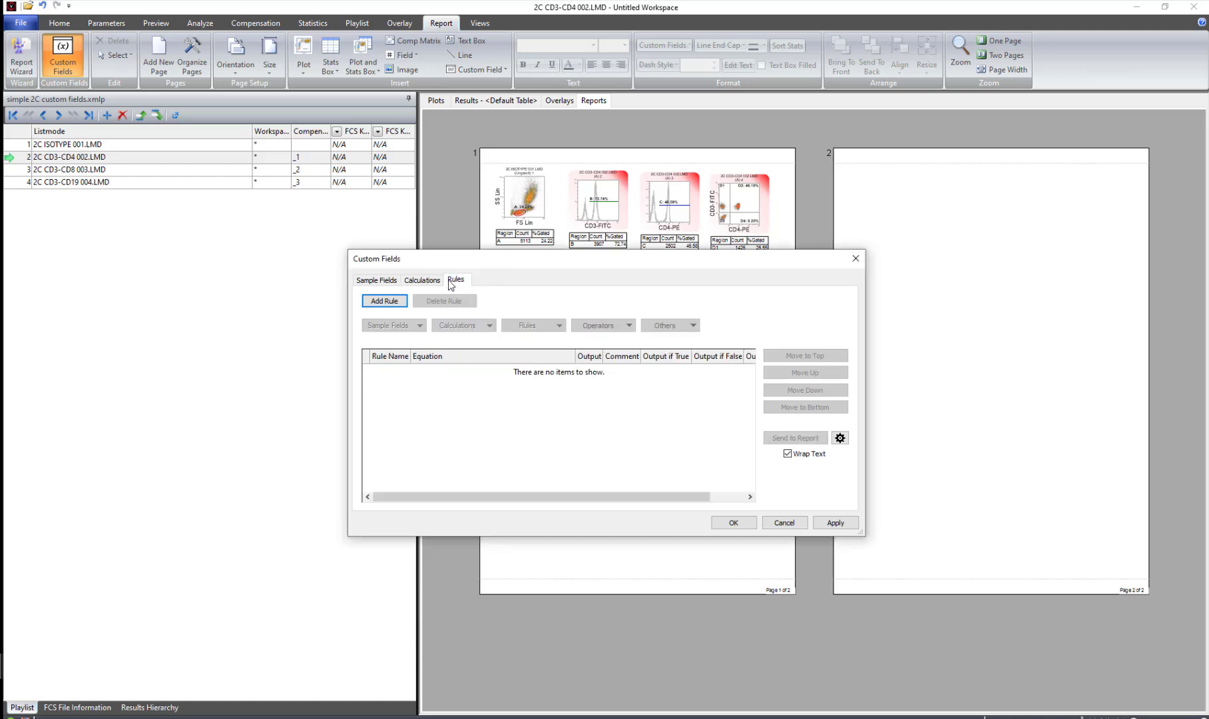
{"action": "left_click", "coordinate": [389, 303]}
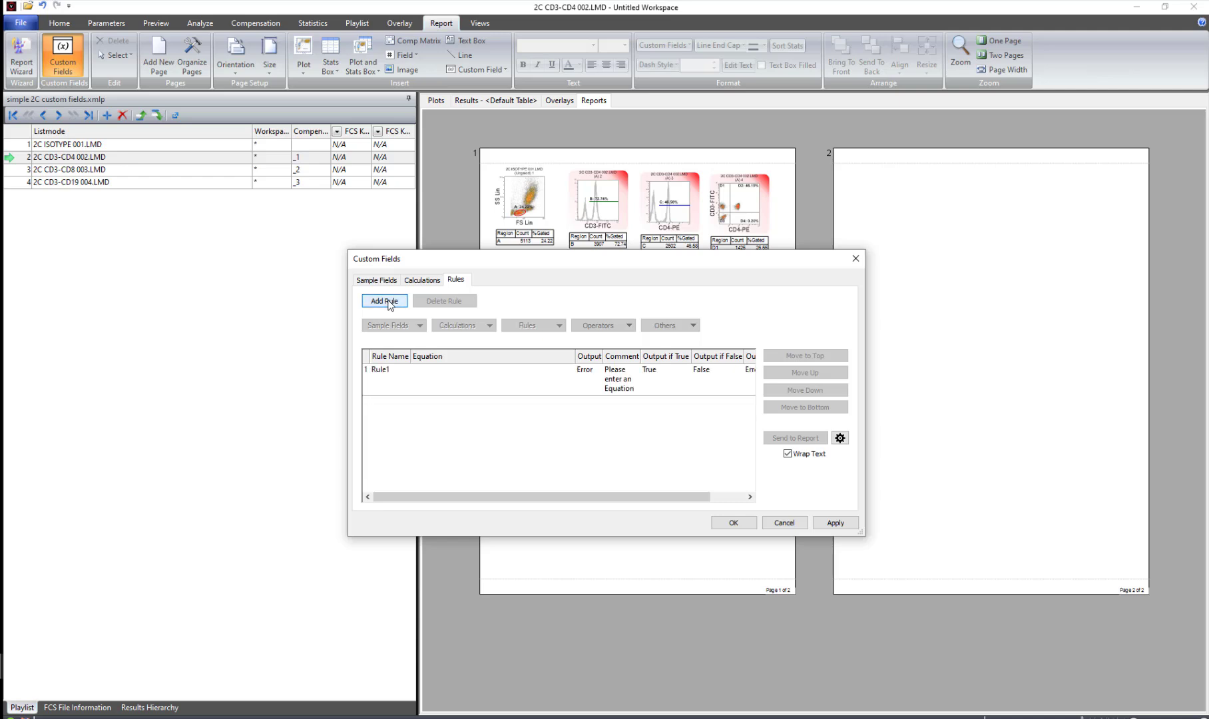
{"action": "left_click", "coordinate": [386, 371]}
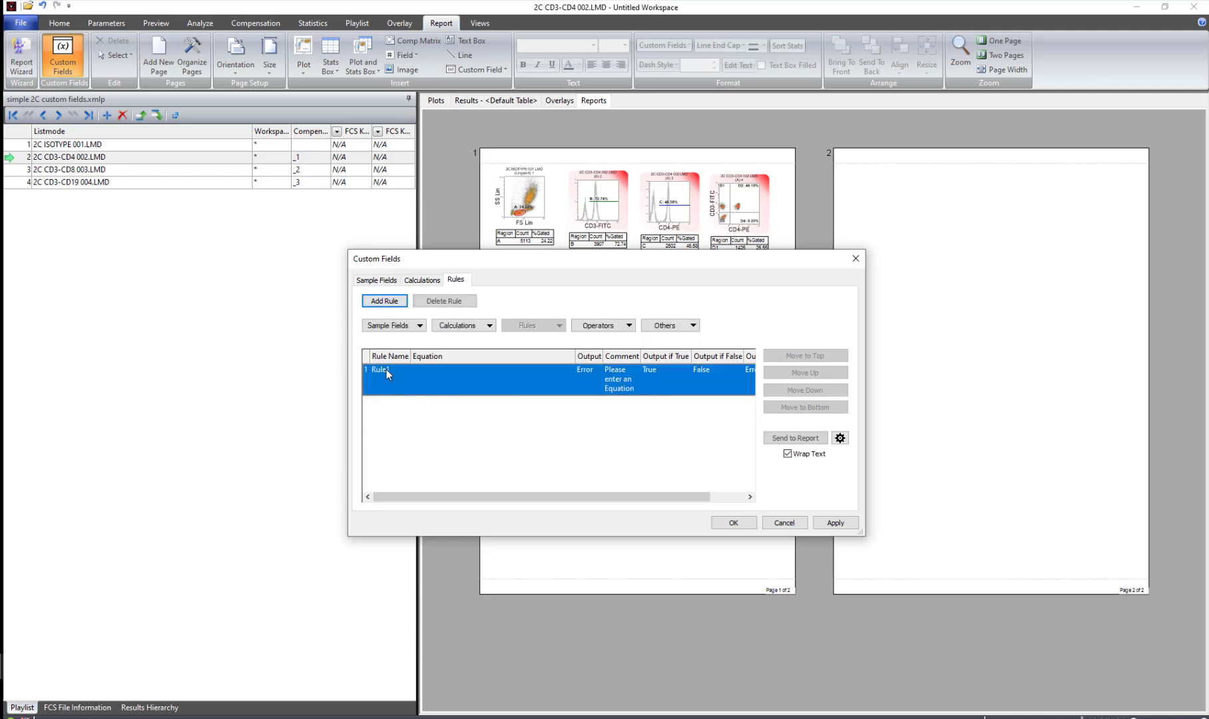
{"action": "left_click", "coordinate": [386, 370]}
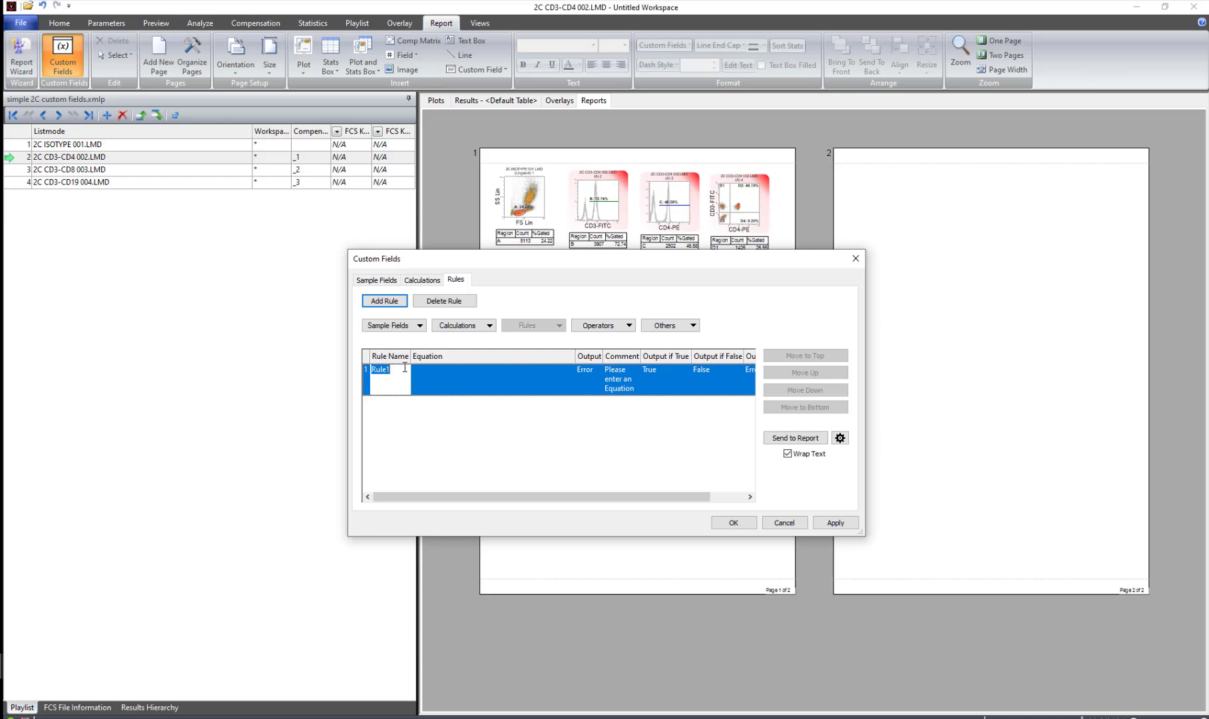
{"action": "key", "text": "BackSpace"}
{"action": "type", "text": "CD48rule"}
- Start the CD48rule equation with the condition that the CD4CD8ratio calculation is >= 1
{"action": "left_click", "coordinate": [467, 368]}
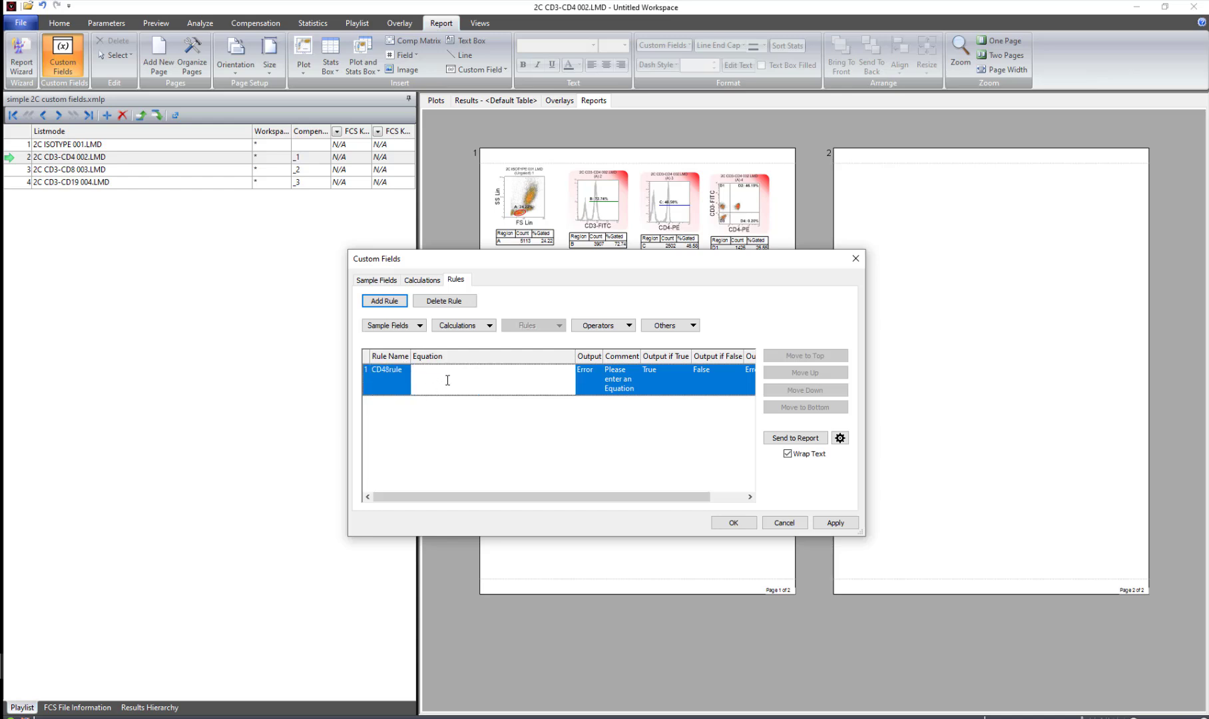
{"action": "left_click", "coordinate": [458, 329]}
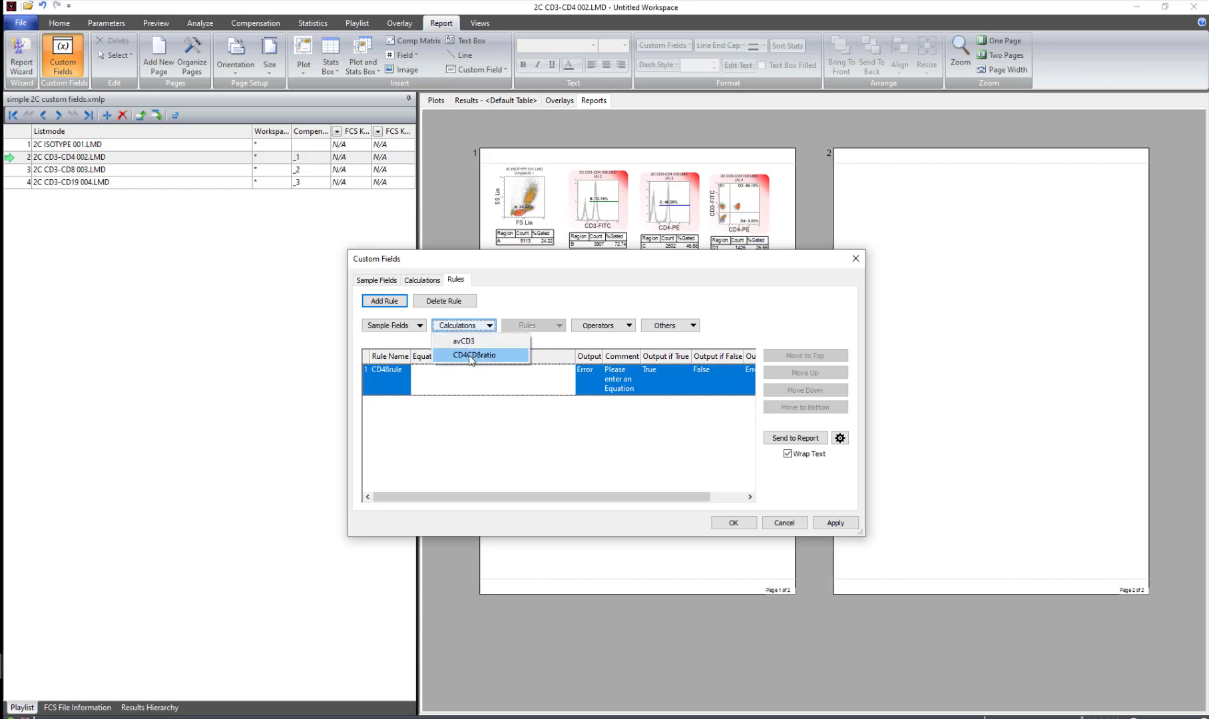
{"action": "left_click", "coordinate": [469, 355]}
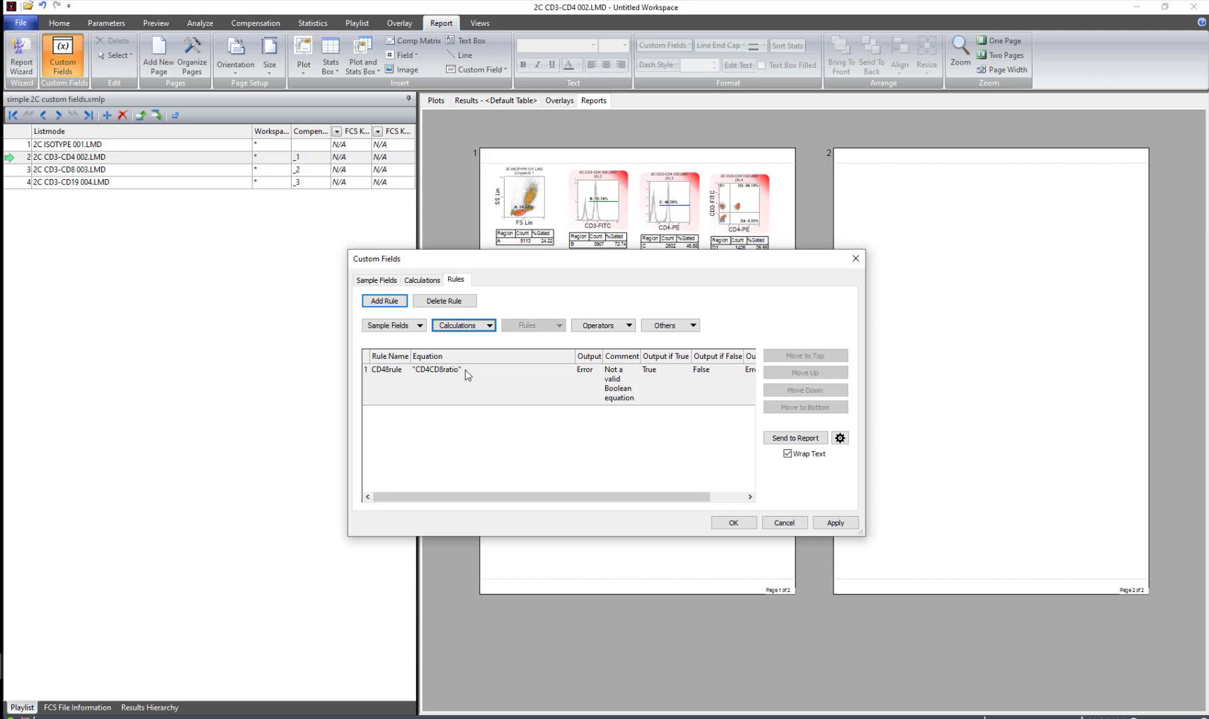
{"action": "left_click", "coordinate": [468, 371]}
{"action": "left_click", "coordinate": [468, 371]}
{"action": "left_click", "coordinate": [469, 370]}
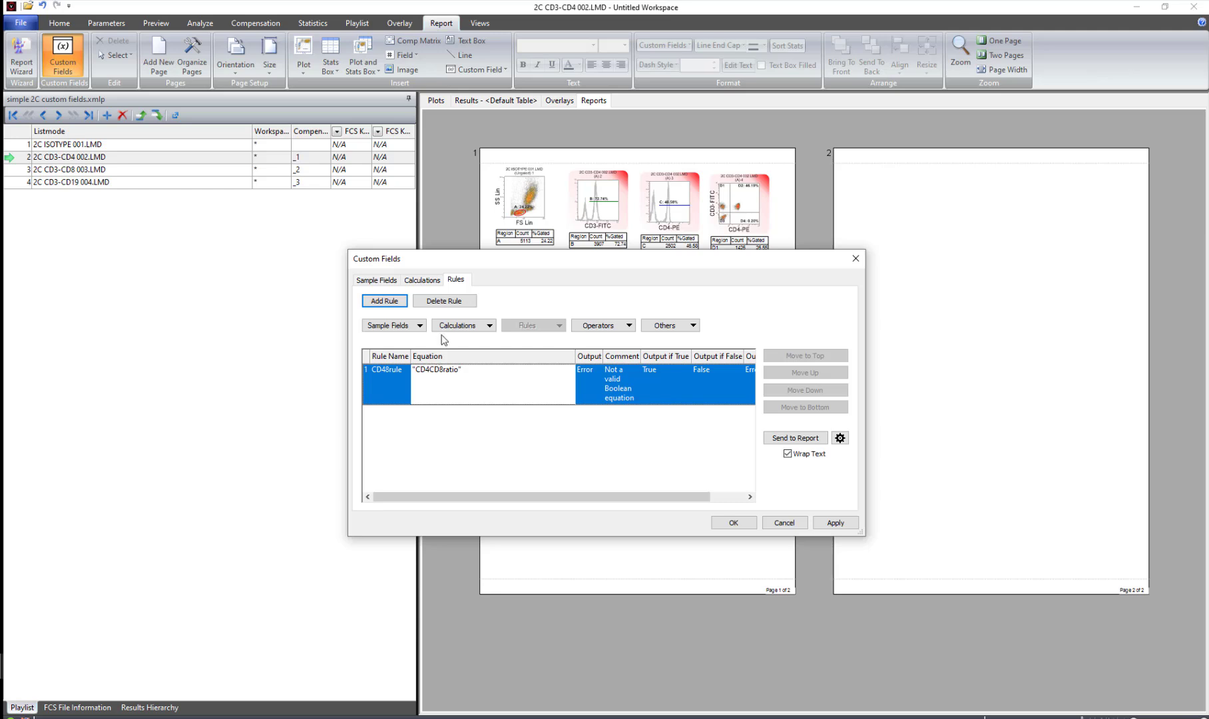
{"action": "left_click", "coordinate": [599, 324]}
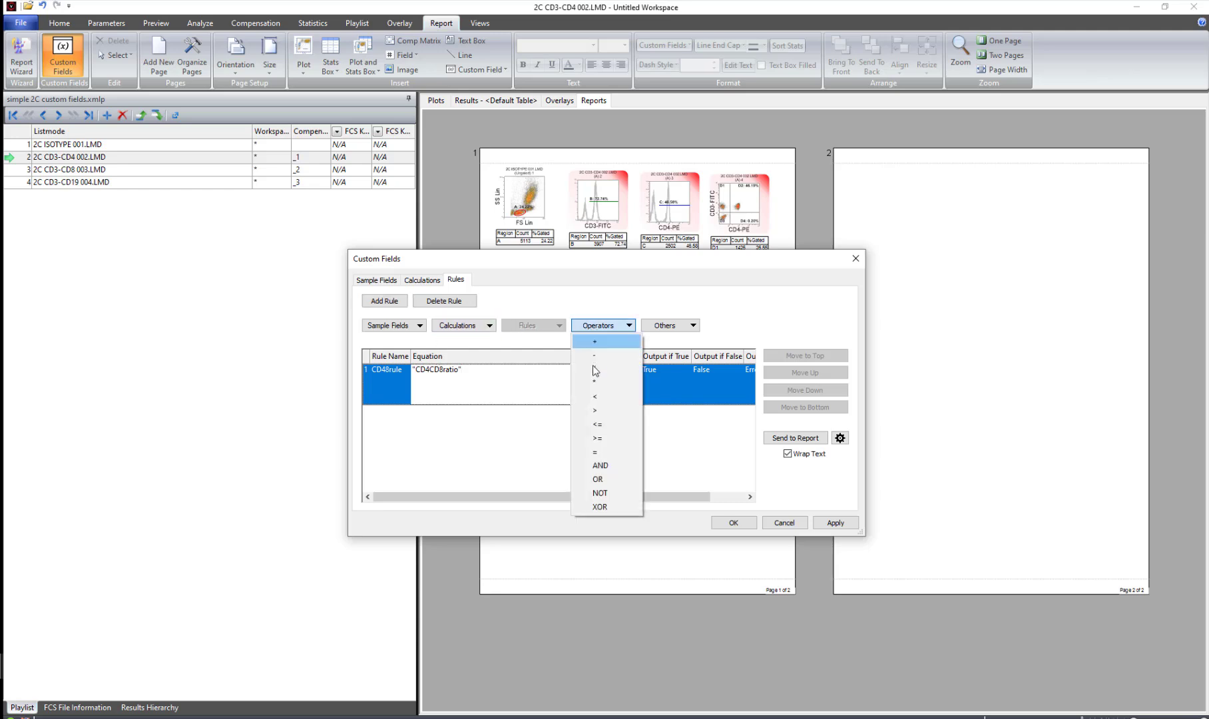
{"action": "left_click", "coordinate": [602, 438]}
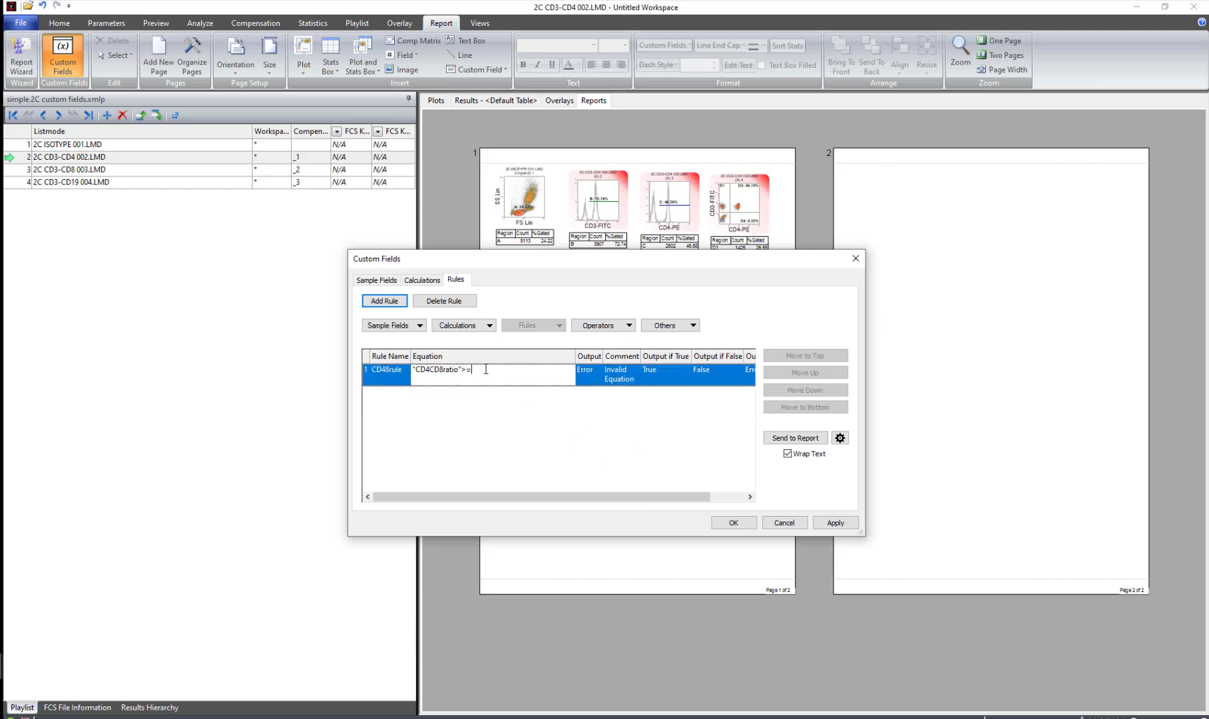
{"action": "type", "text": "1"}
- Extend the CD48rule equation with AND and a second condition that CD4CD8ratio is <= 4
{"action": "left_click", "coordinate": [589, 326]}
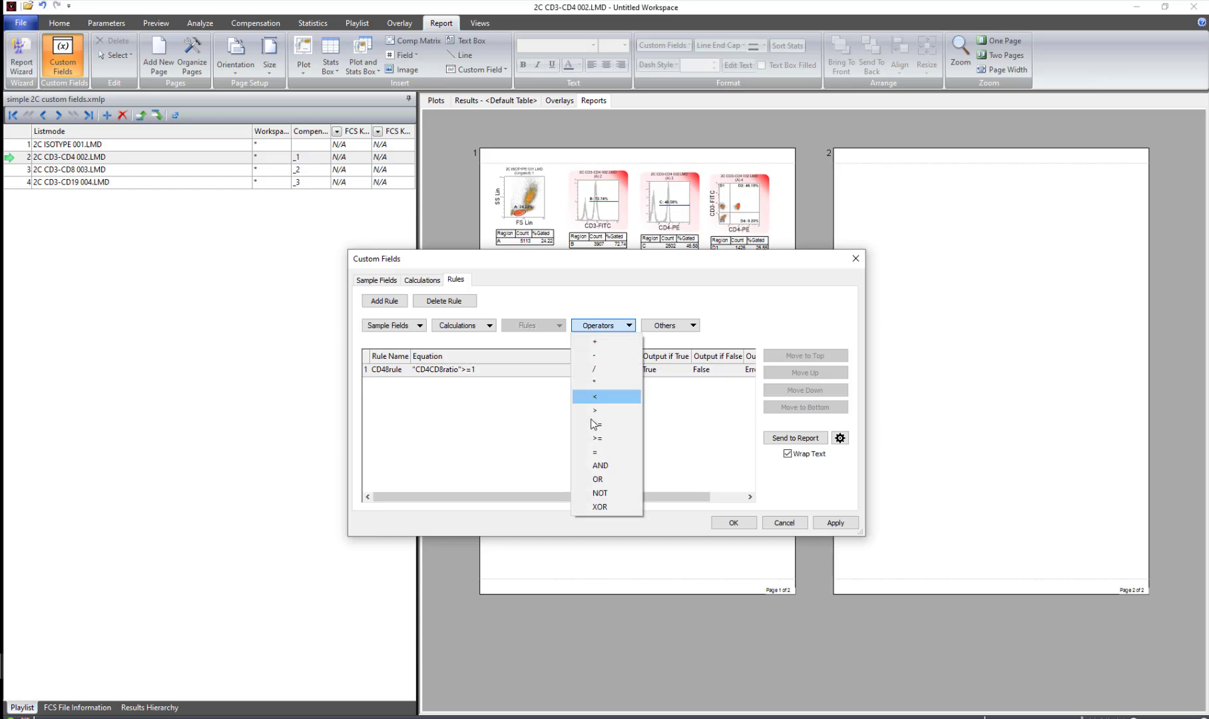
{"action": "left_click", "coordinate": [591, 465]}
{"action": "left_click", "coordinate": [519, 370]}
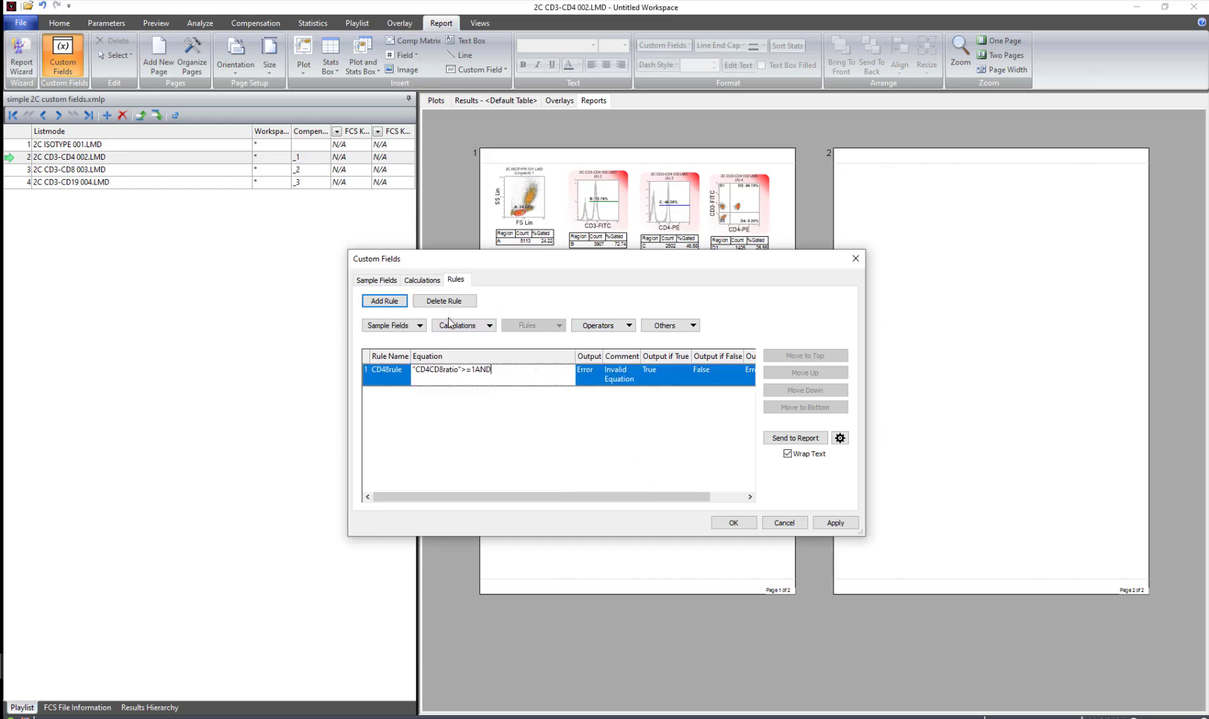
{"action": "left_click", "coordinate": [489, 325]}
{"action": "left_click", "coordinate": [482, 354]}
{"action": "left_click", "coordinate": [556, 370]}
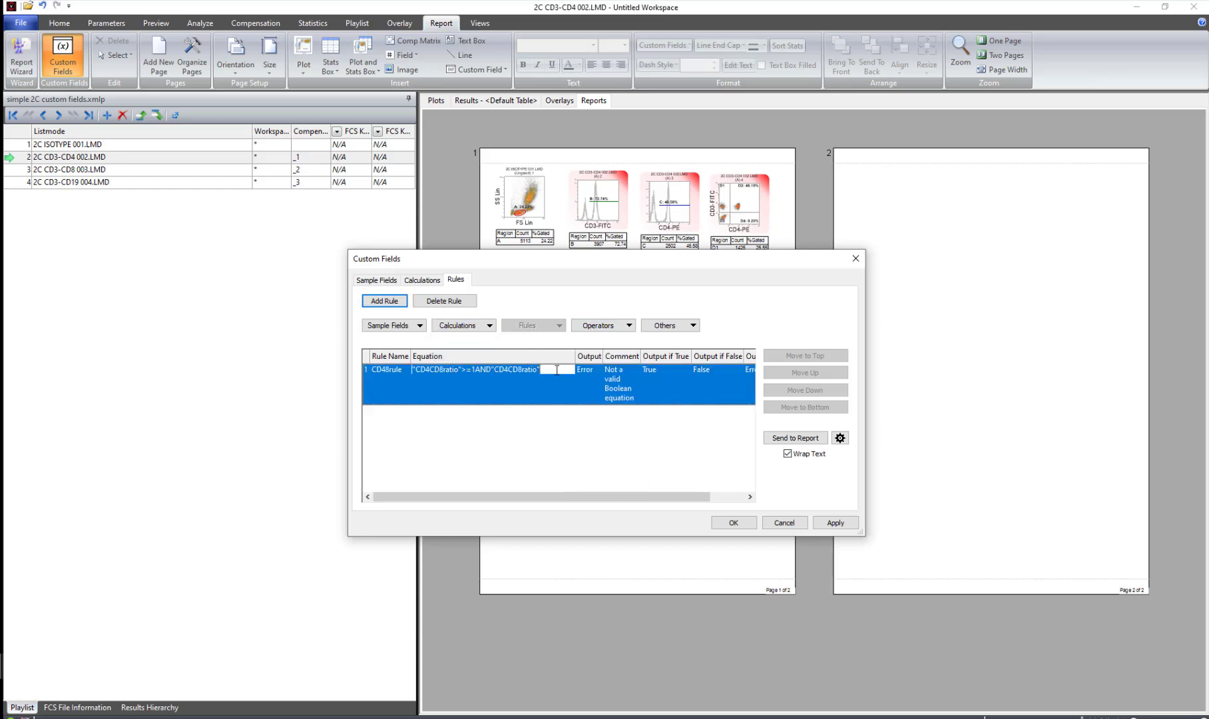
{"action": "left_click", "coordinate": [602, 326]}
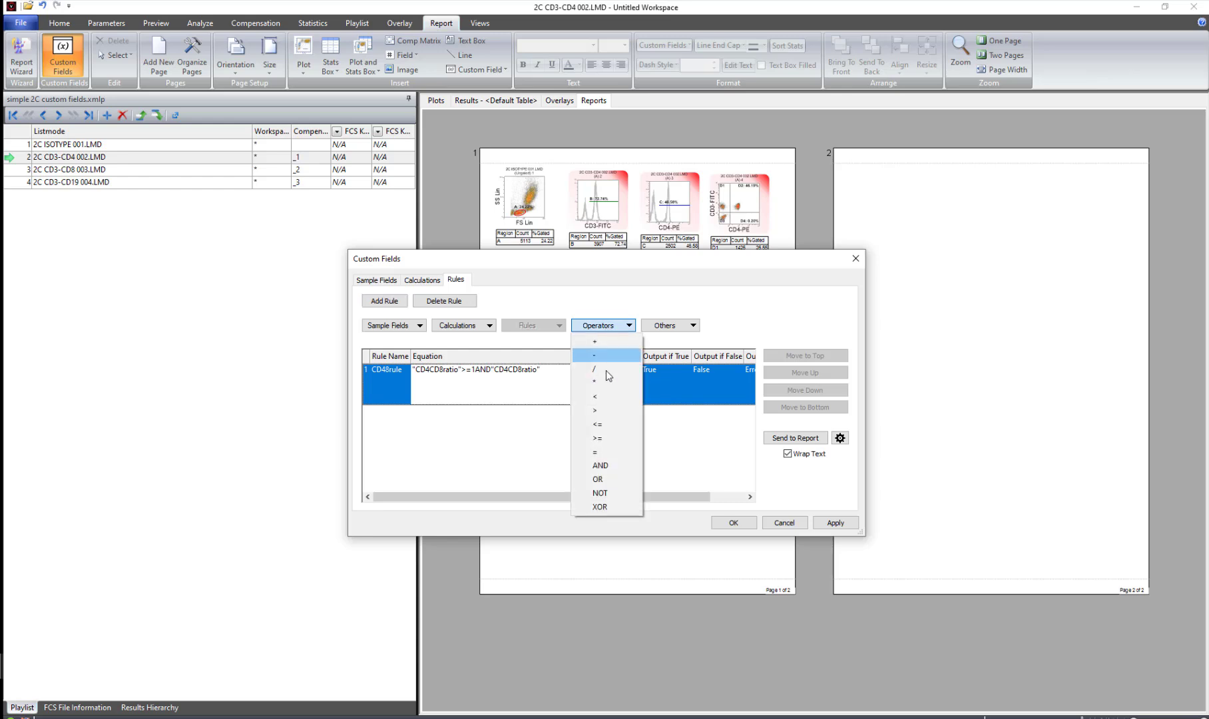
{"action": "left_click", "coordinate": [604, 423]}
{"action": "left_click", "coordinate": [557, 371]}
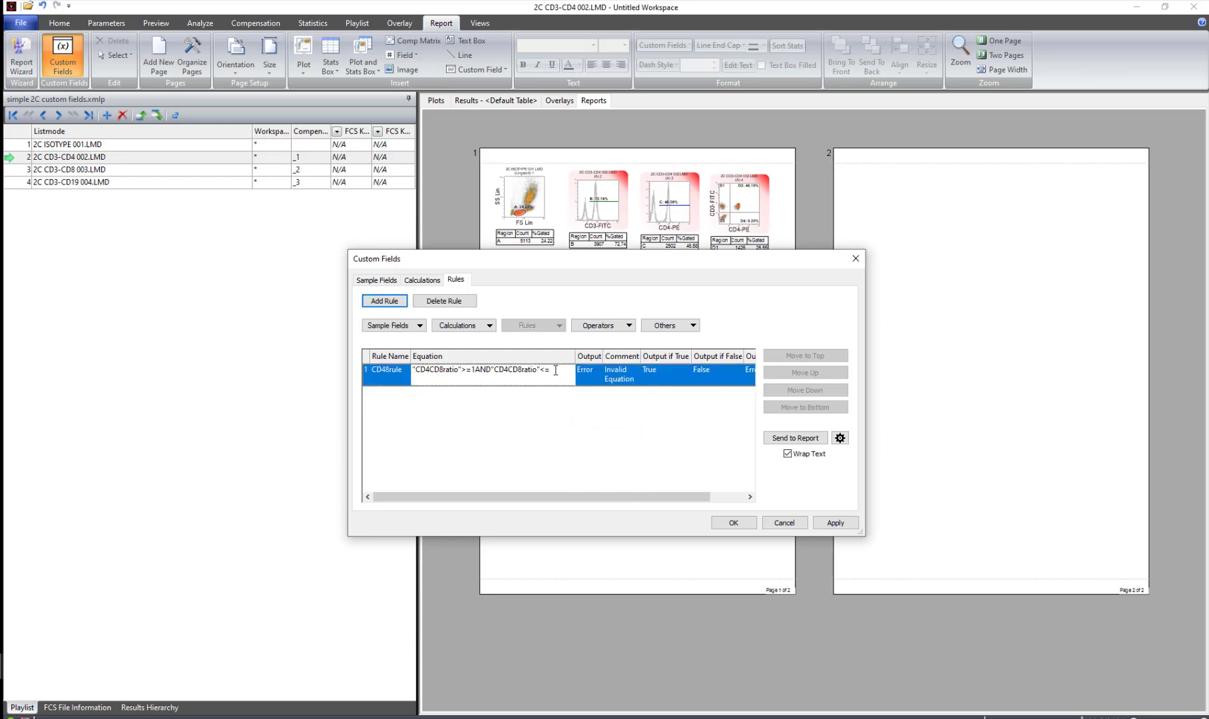
{"action": "type", "text": "4"}
{"action": "key", "text": "Return"}
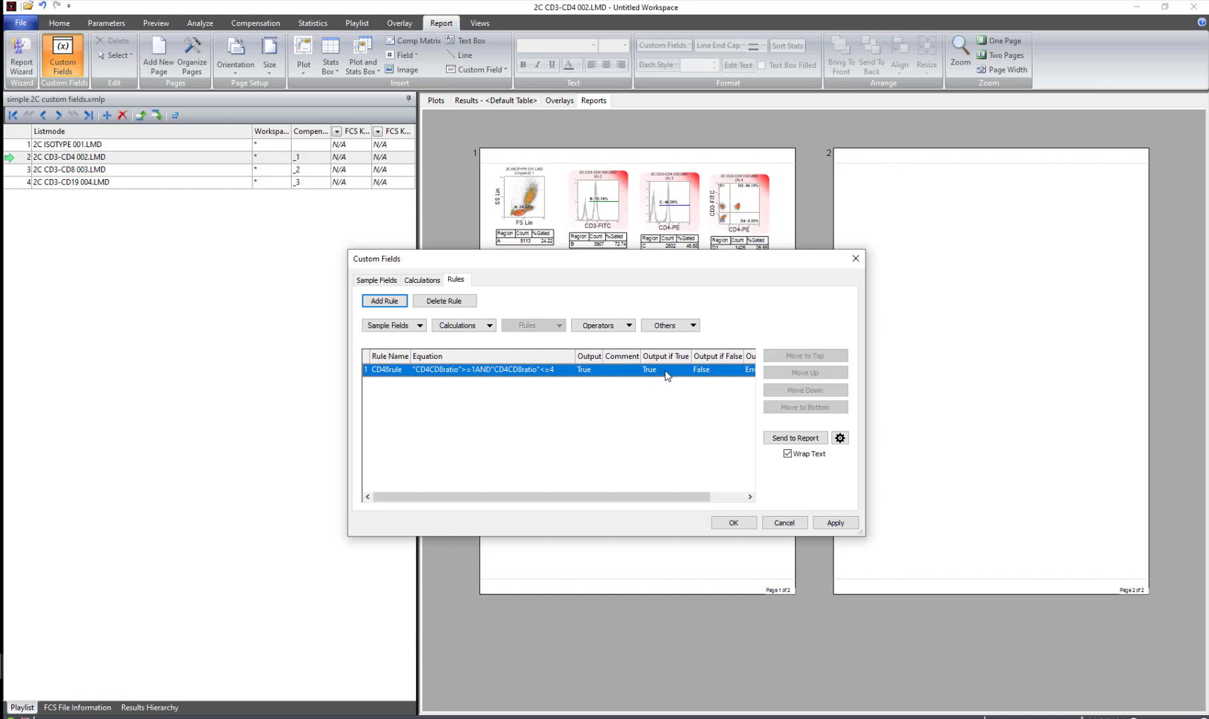
- Set the rule's output to "Normal Ratio" if true and "Abnormal Ratio" if false
{"action": "left_click_drag", "start_coordinate": [689, 496], "coordinate": [724, 503]}
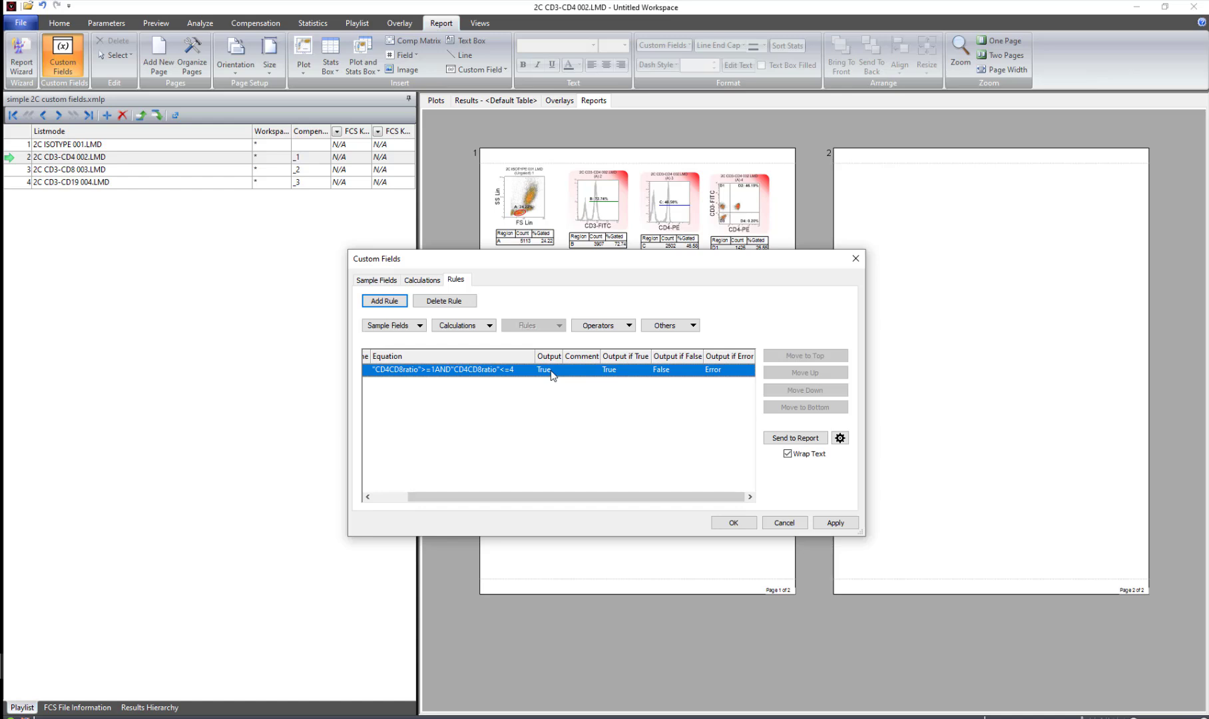
{"action": "left_click_drag", "start_coordinate": [588, 359], "coordinate": [578, 374]}
{"action": "left_click", "coordinate": [629, 370]}
{"action": "type", "text": "Normal Ratio"}
{"action": "left_click", "coordinate": [682, 371]}
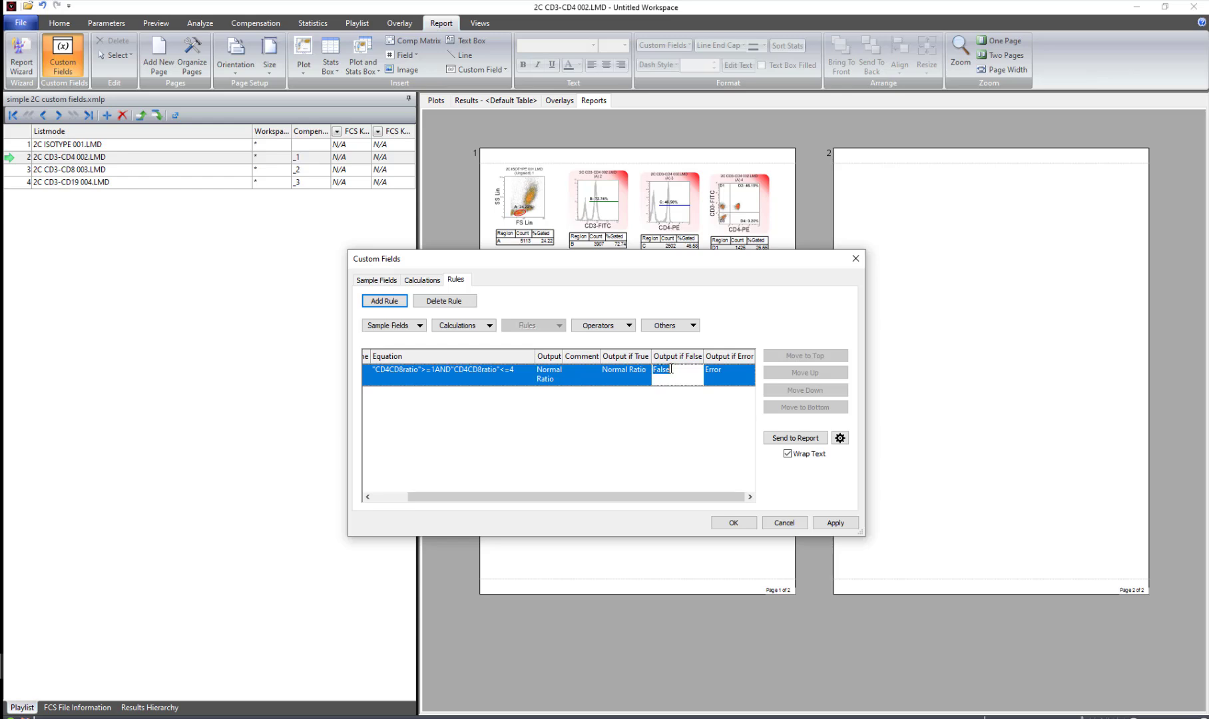
{"action": "type", "text": "Abnormal Ratio"}
{"action": "key", "text": "Return"}
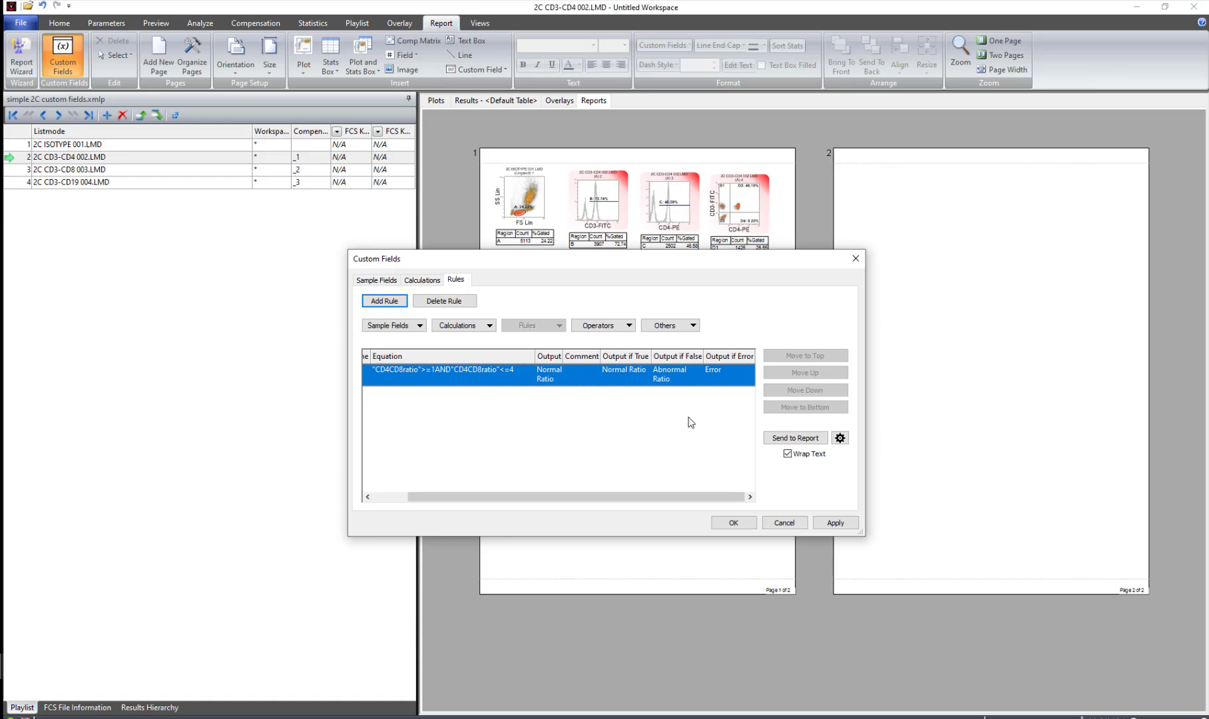
- Send CD48rule to the report, keeping labels, rule name and output as the send options, and accept the custom fields
{"action": "left_click", "coordinate": [724, 372]}
{"action": "left_click", "coordinate": [670, 424]}
{"action": "left_click", "coordinate": [795, 439]}
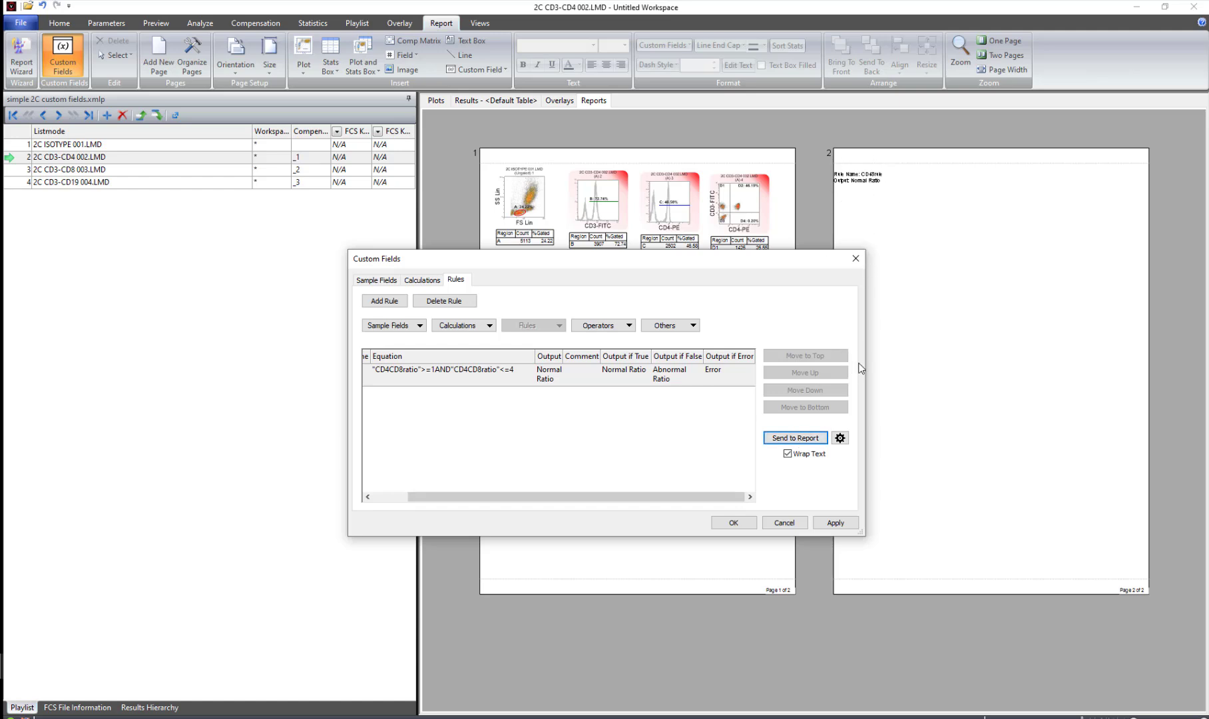
{"action": "left_click", "coordinate": [840, 439]}
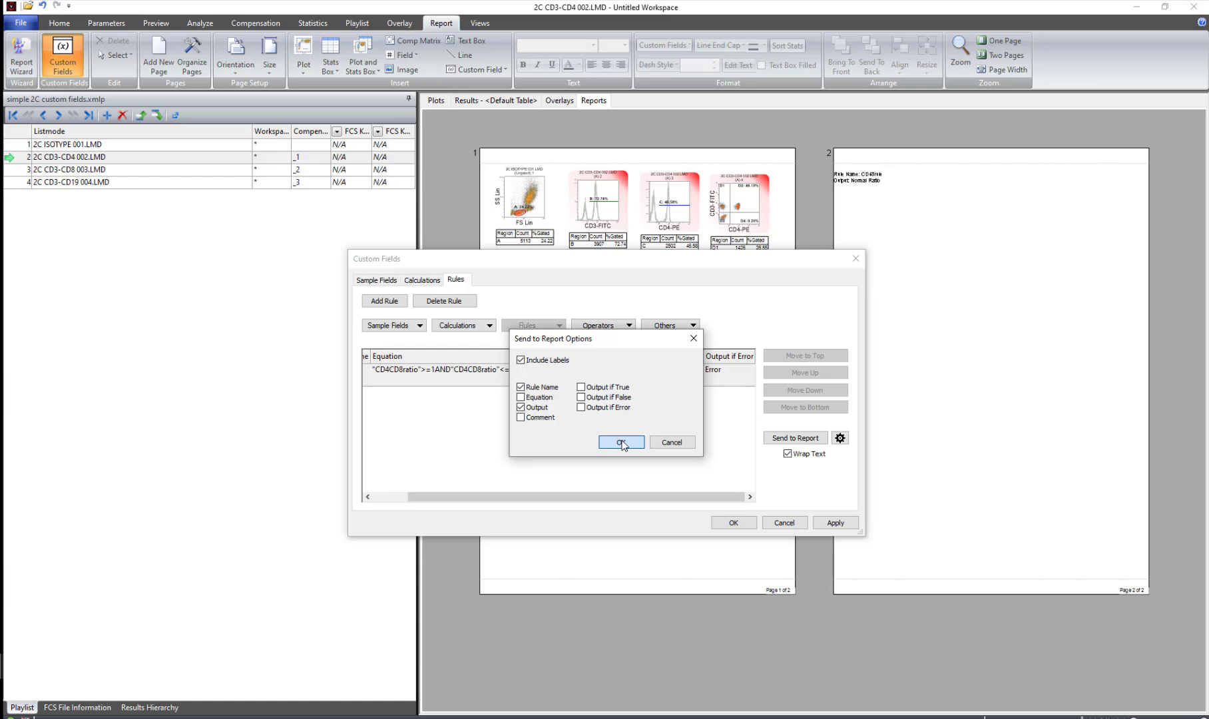
{"action": "left_click", "coordinate": [622, 442]}
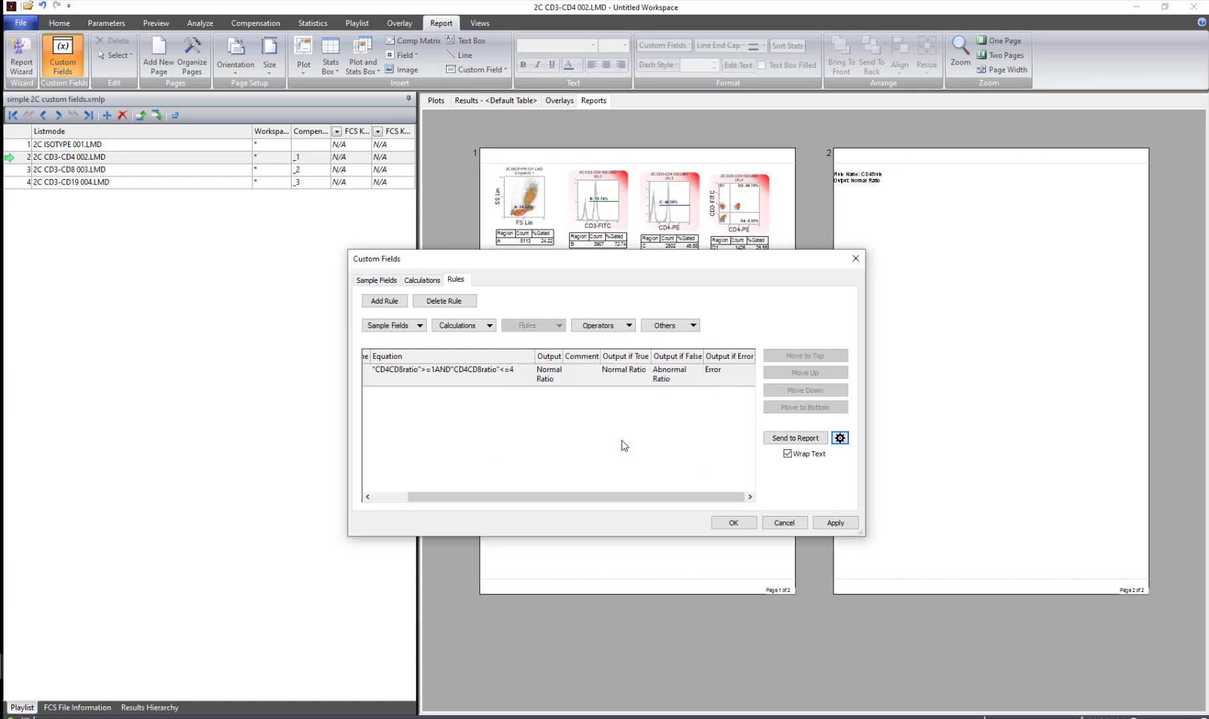
{"action": "left_click", "coordinate": [733, 523]}
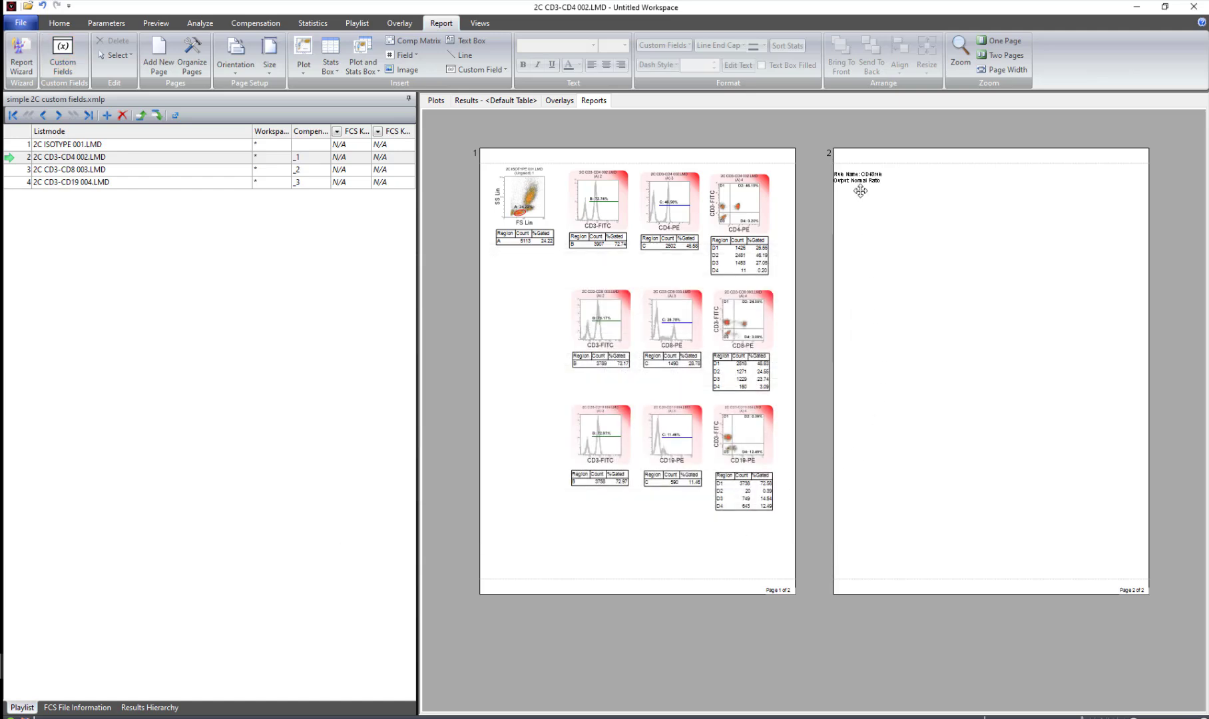
- Move the CD48rule text block slightly inward on report page 2 and view it at page width
{"action": "left_click_drag", "start_coordinate": [858, 185], "coordinate": [887, 191]}
{"action": "left_click", "coordinate": [878, 238]}
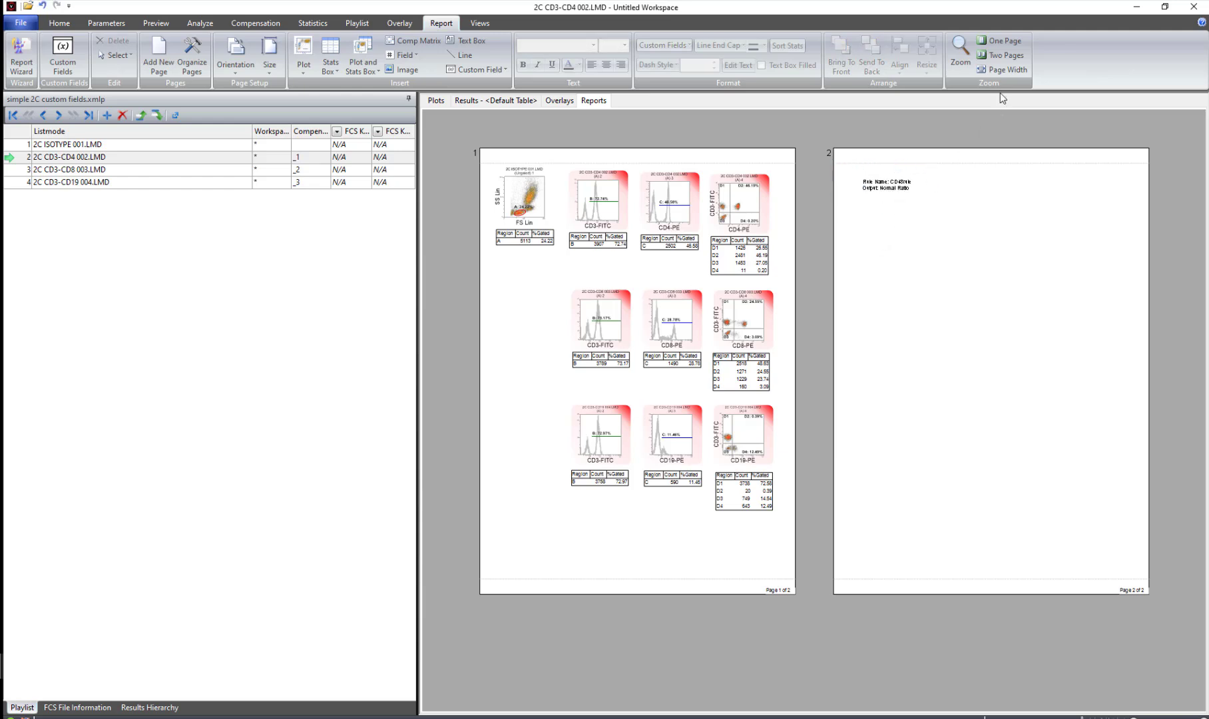
{"action": "left_click", "coordinate": [1005, 54]}
{"action": "scroll", "coordinate": [945, 162], "scroll_direction": "down", "scroll_amount": 3}
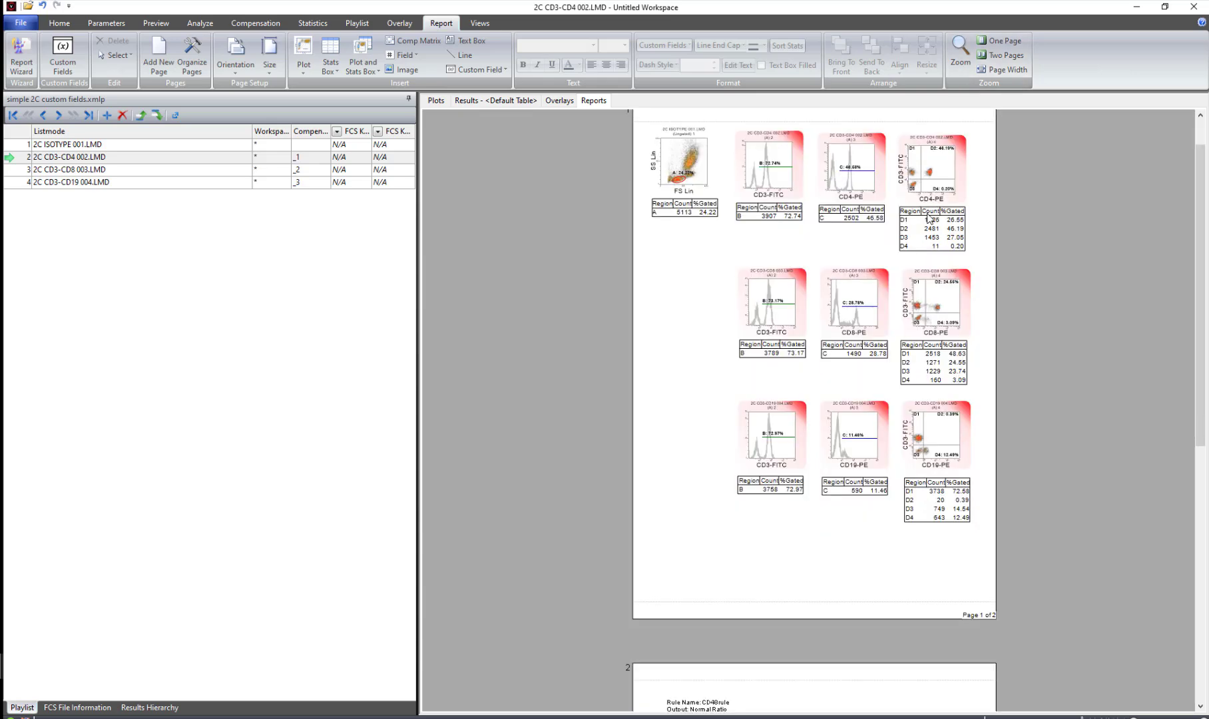
{"action": "scroll", "coordinate": [897, 261], "scroll_direction": "down", "scroll_amount": 5}
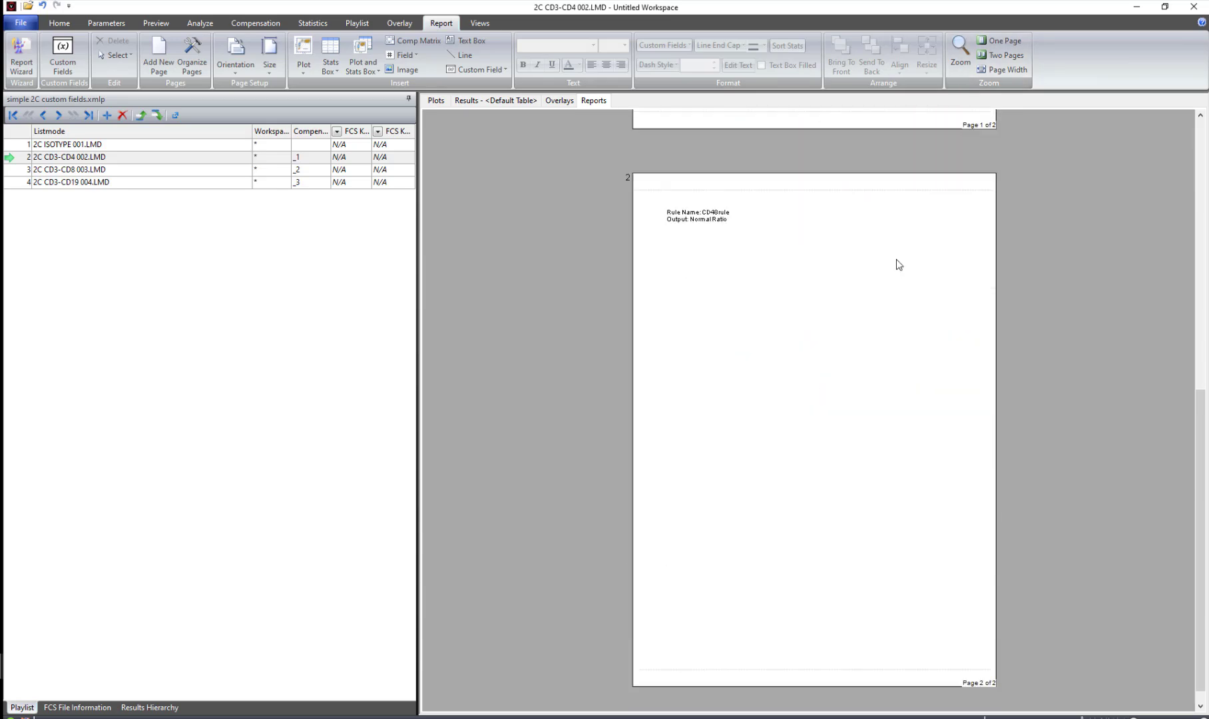
{"action": "left_click", "coordinate": [1014, 71]}
{"action": "scroll", "coordinate": [909, 256], "scroll_direction": "down", "scroll_amount": 6}
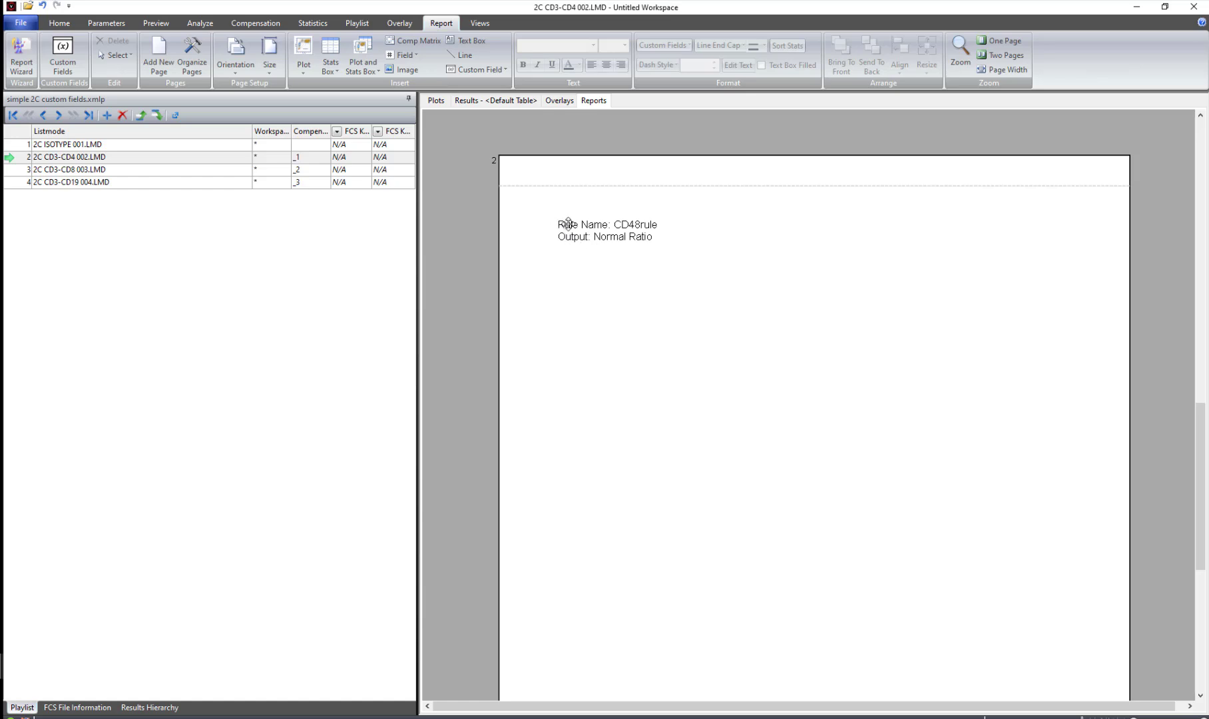
- Insert a second CD48rule field on report page 2 beside the existing rule block and delete it again
{"action": "left_click", "coordinate": [563, 225]}
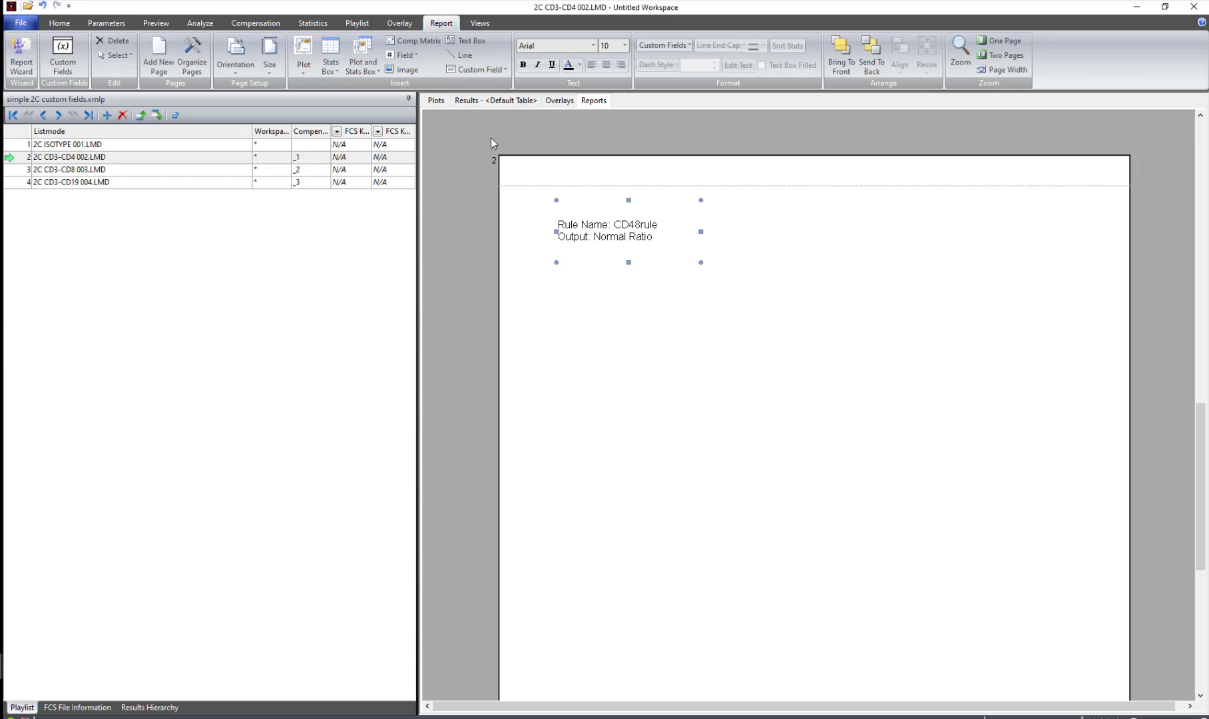
{"action": "left_click", "coordinate": [481, 70]}
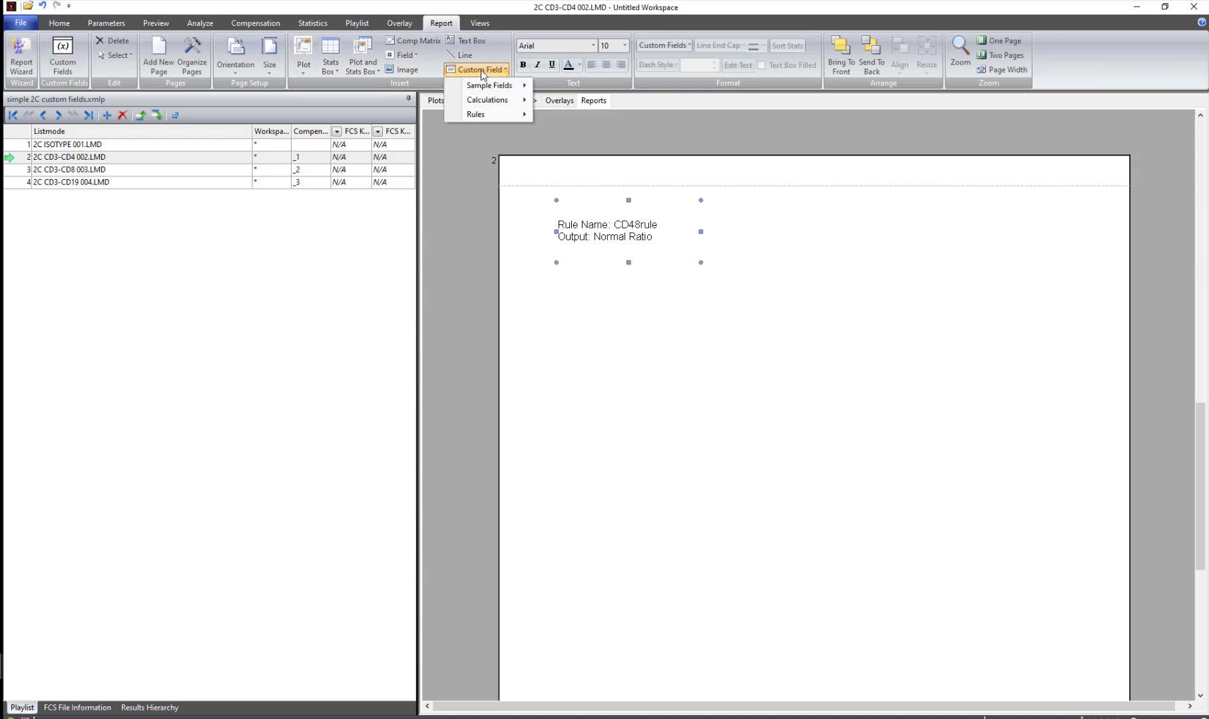
{"action": "mouse_move", "coordinate": [479, 90]}
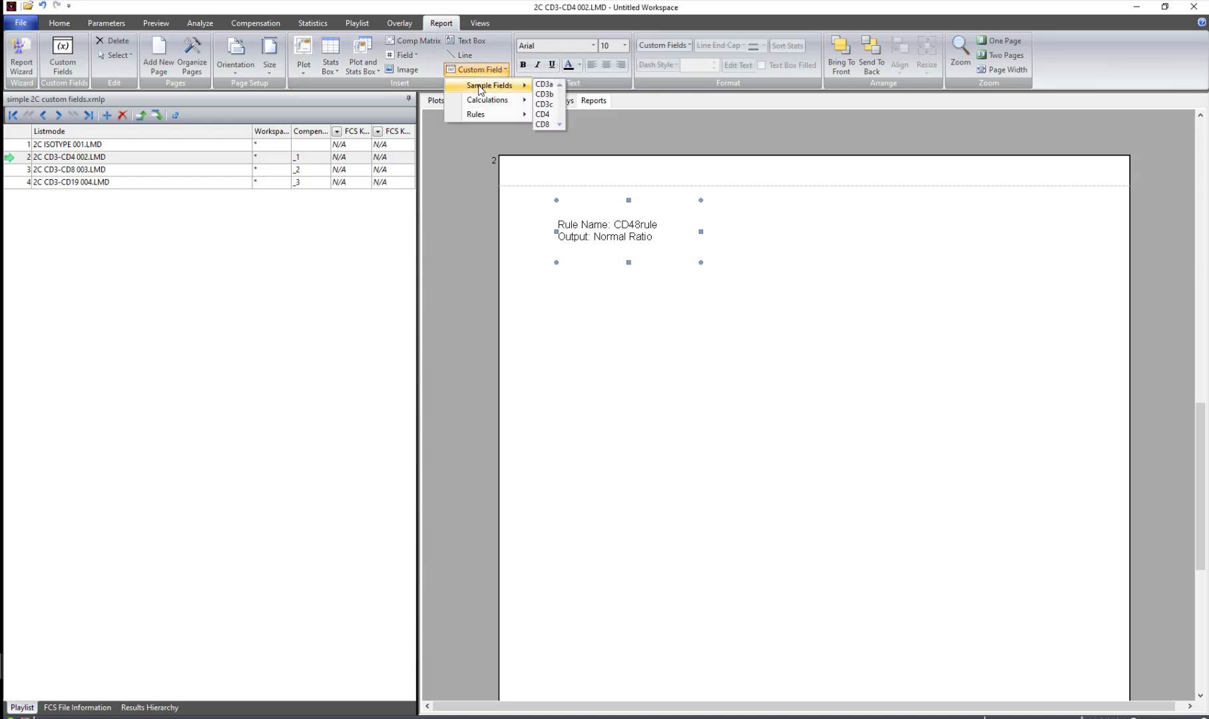
{"action": "mouse_move", "coordinate": [492, 116]}
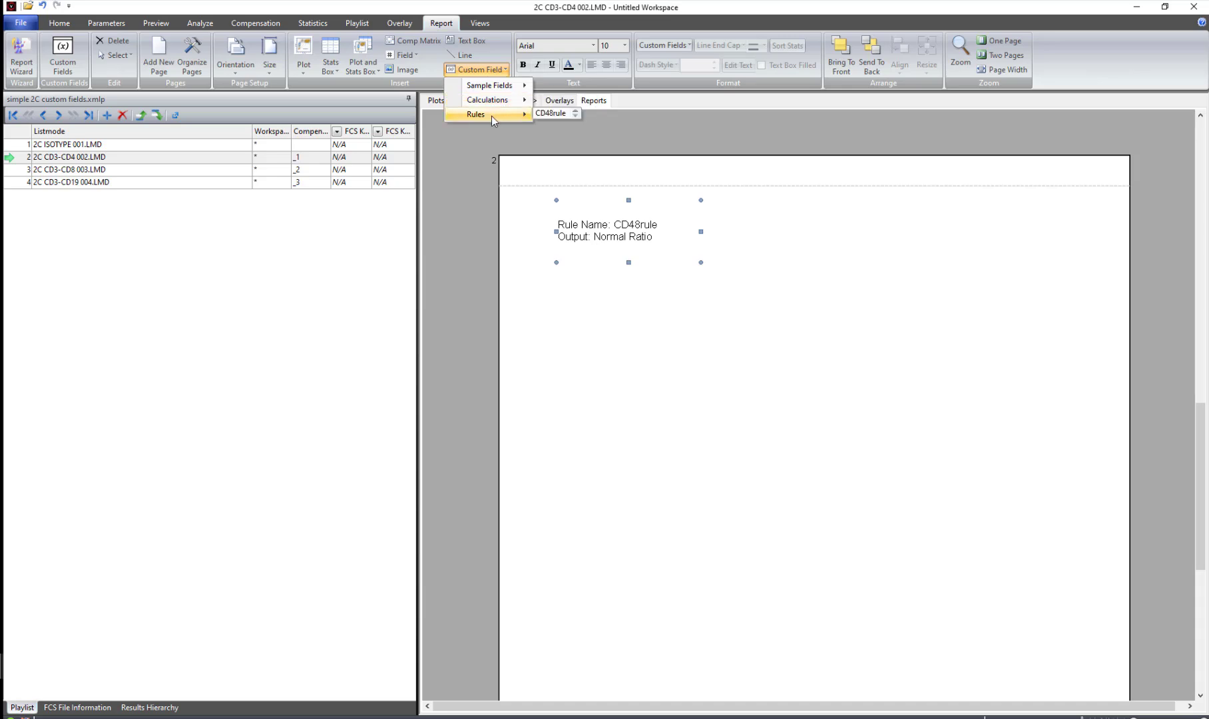
{"action": "left_click", "coordinate": [552, 115]}
{"action": "left_click_drag", "start_coordinate": [773, 217], "coordinate": [987, 283]}
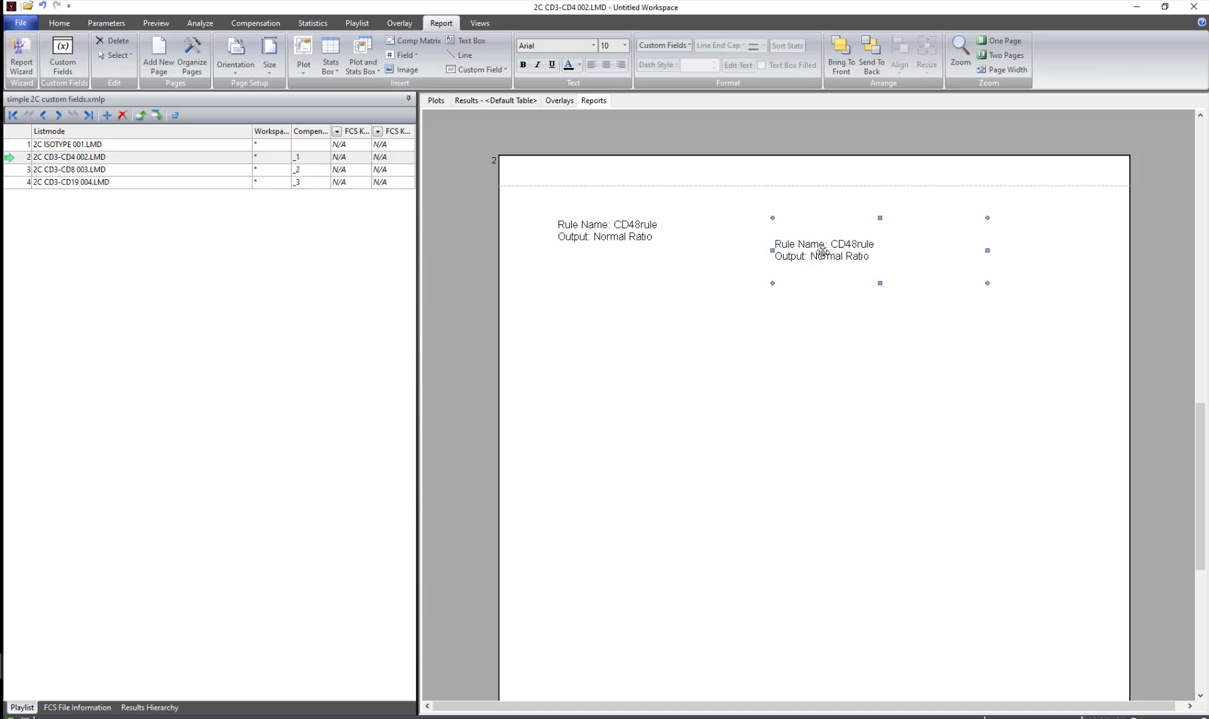
{"action": "key", "text": "Delete"}
- Hide the labels and rule name of the CD48rule block so only its output is included, and shift the block to the right
{"action": "left_click", "coordinate": [626, 236]}
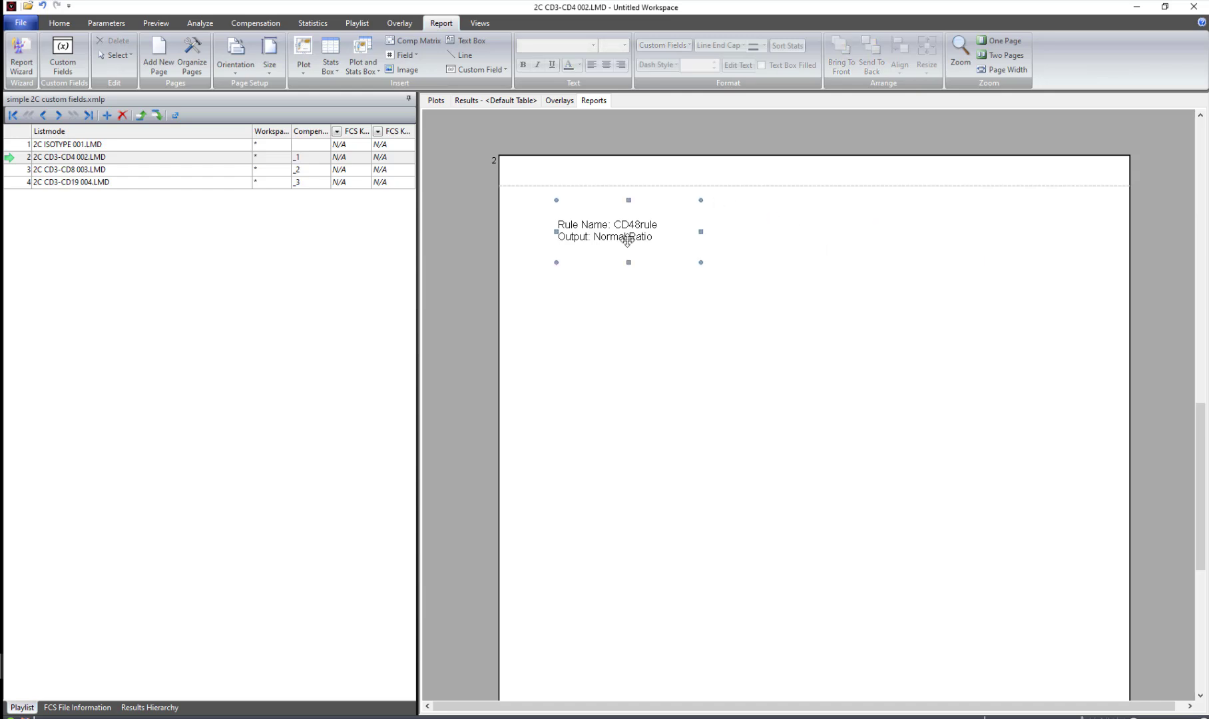
{"action": "left_click", "coordinate": [667, 46]}
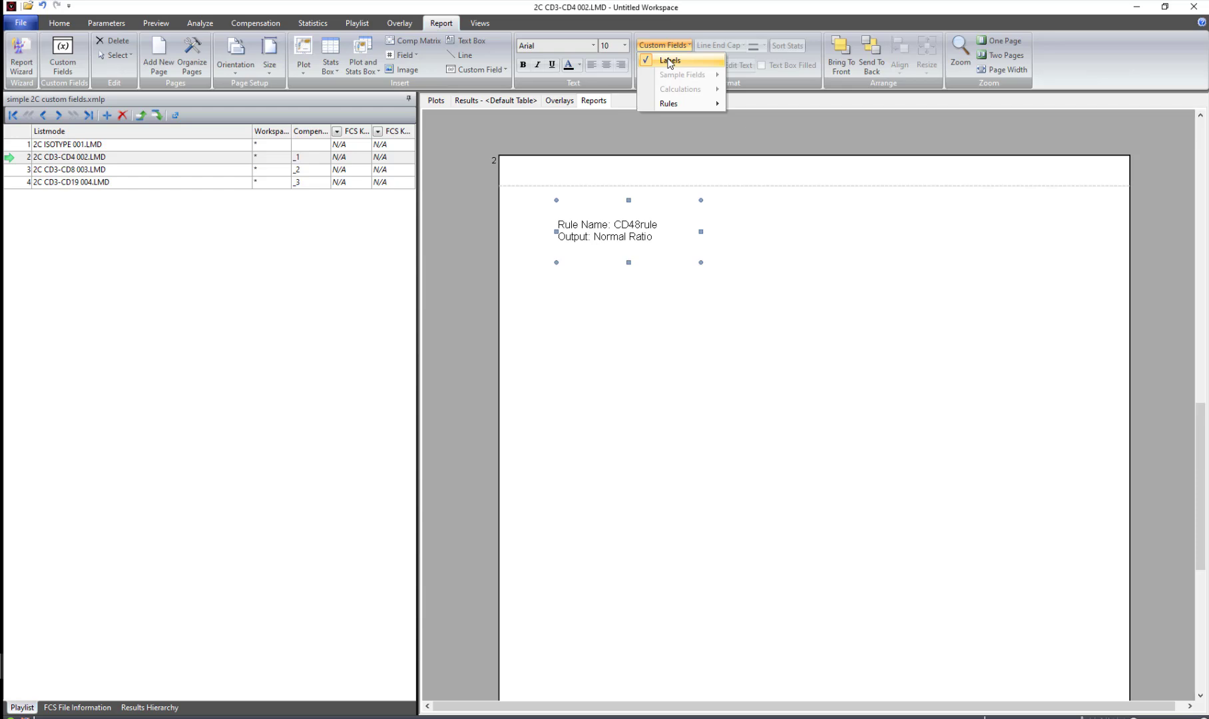
{"action": "left_click", "coordinate": [670, 60]}
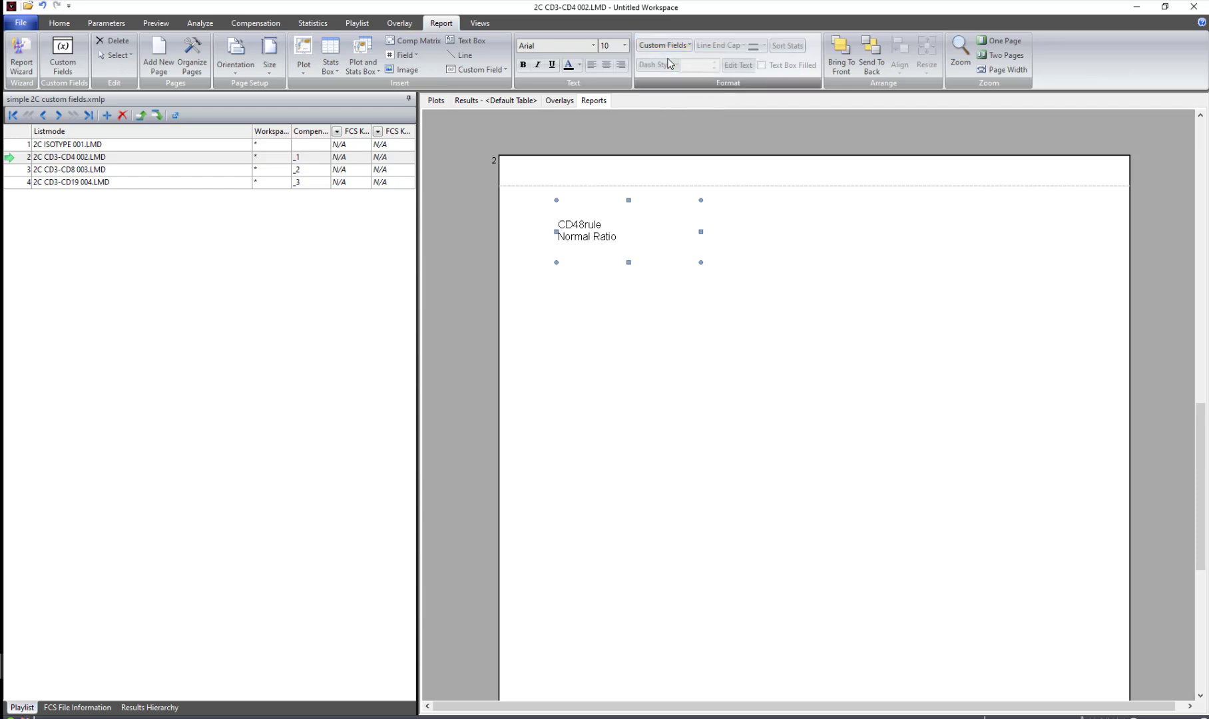
{"action": "left_click", "coordinate": [670, 45]}
{"action": "mouse_move", "coordinate": [674, 103]}
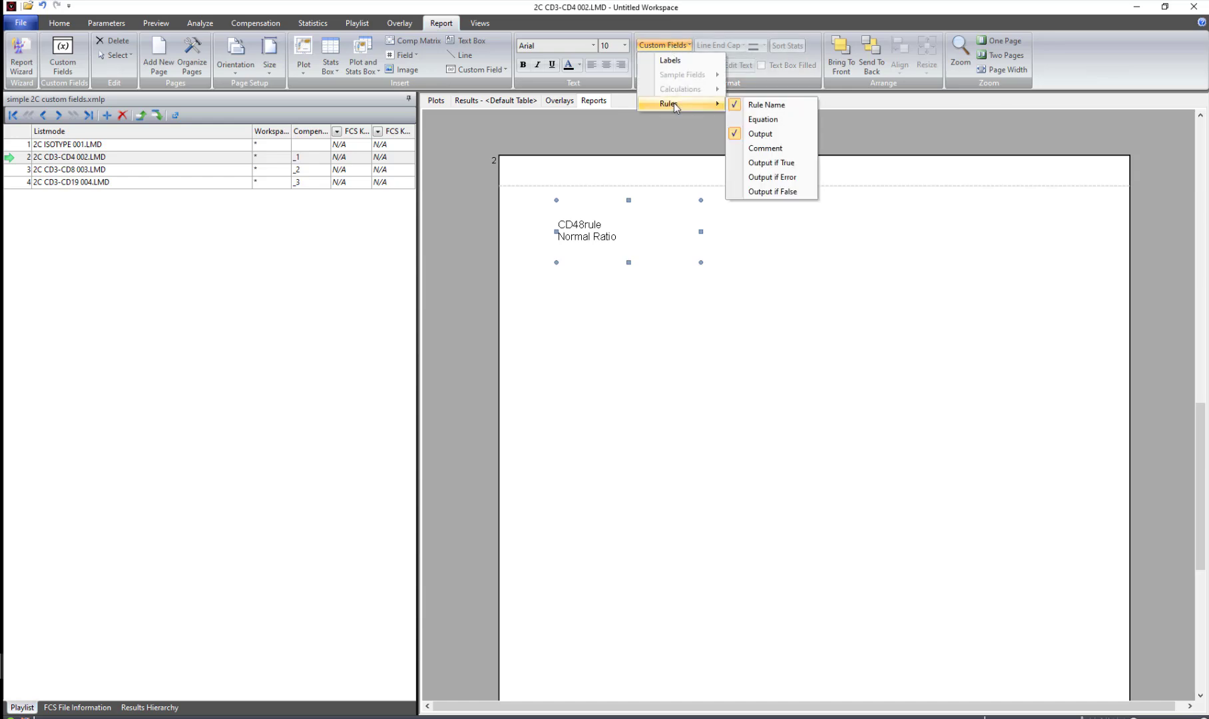
{"action": "left_click", "coordinate": [765, 106]}
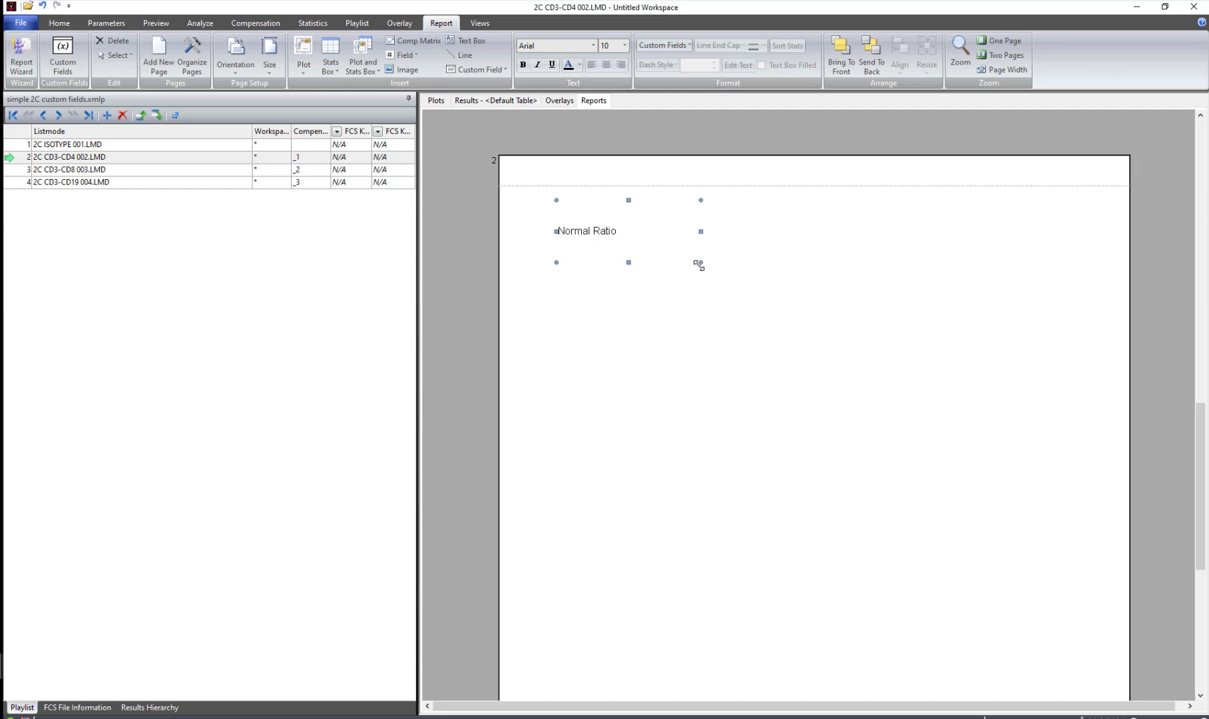
{"action": "left_click_drag", "start_coordinate": [701, 261], "coordinate": [792, 233]}
{"action": "left_click", "coordinate": [665, 242]}
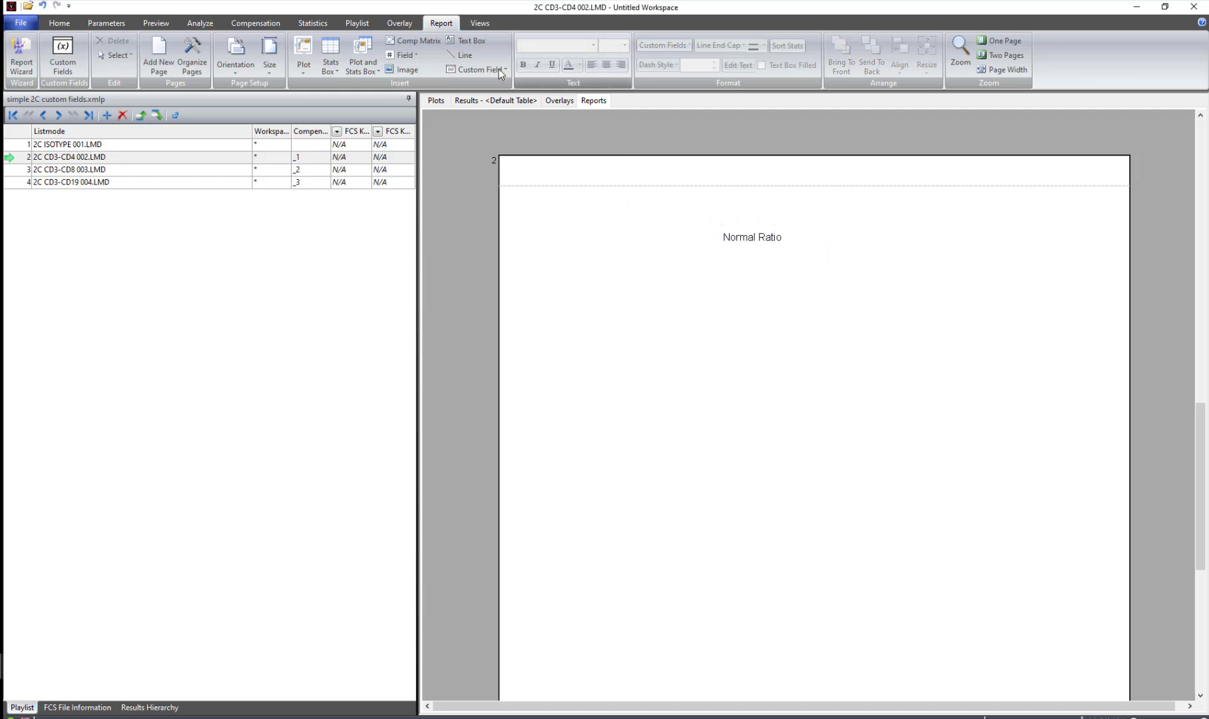
- Add a text box reading "CD4 CD8 Ratio" on the same line before the rule output
{"action": "left_click", "coordinate": [470, 42]}
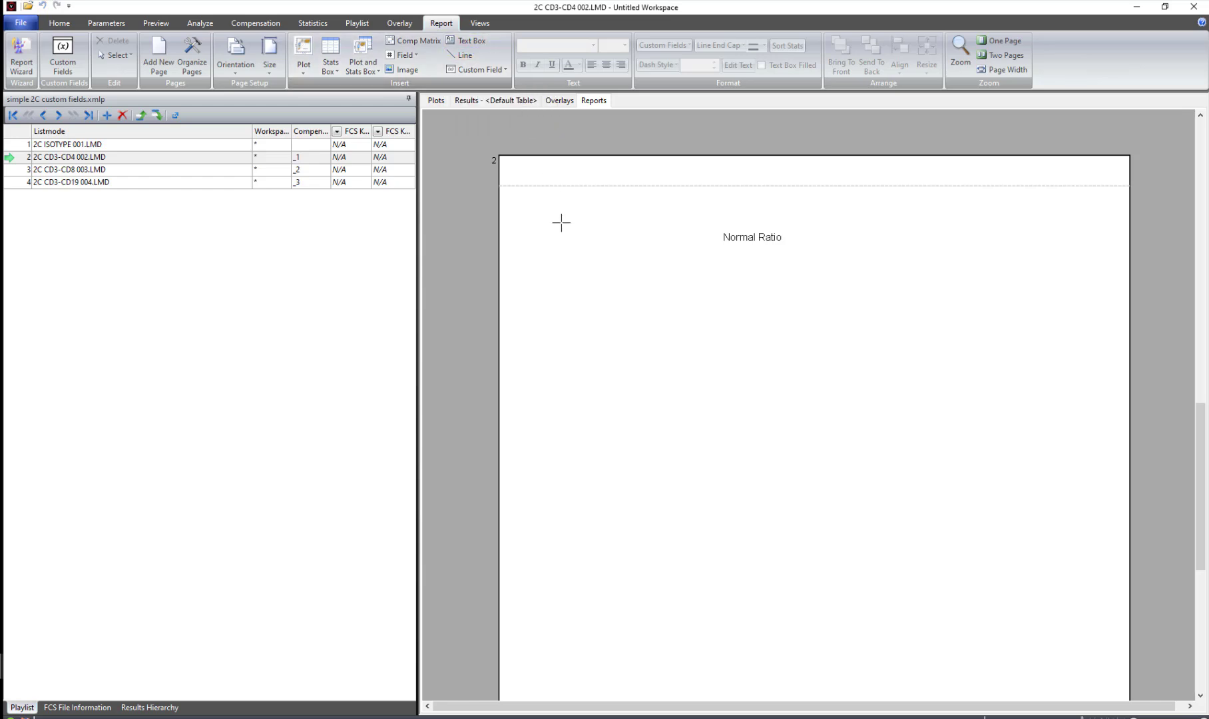
{"action": "left_click", "coordinate": [560, 239]}
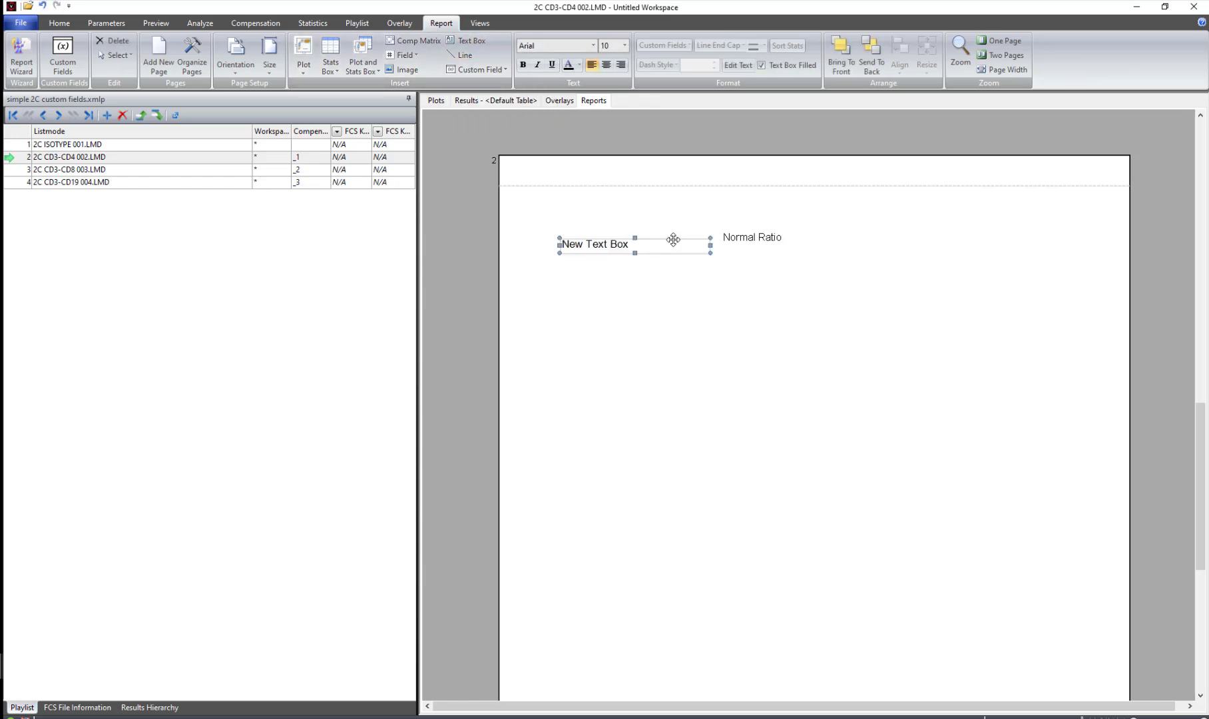
{"action": "left_click_drag", "start_coordinate": [672, 238], "coordinate": [682, 229]}
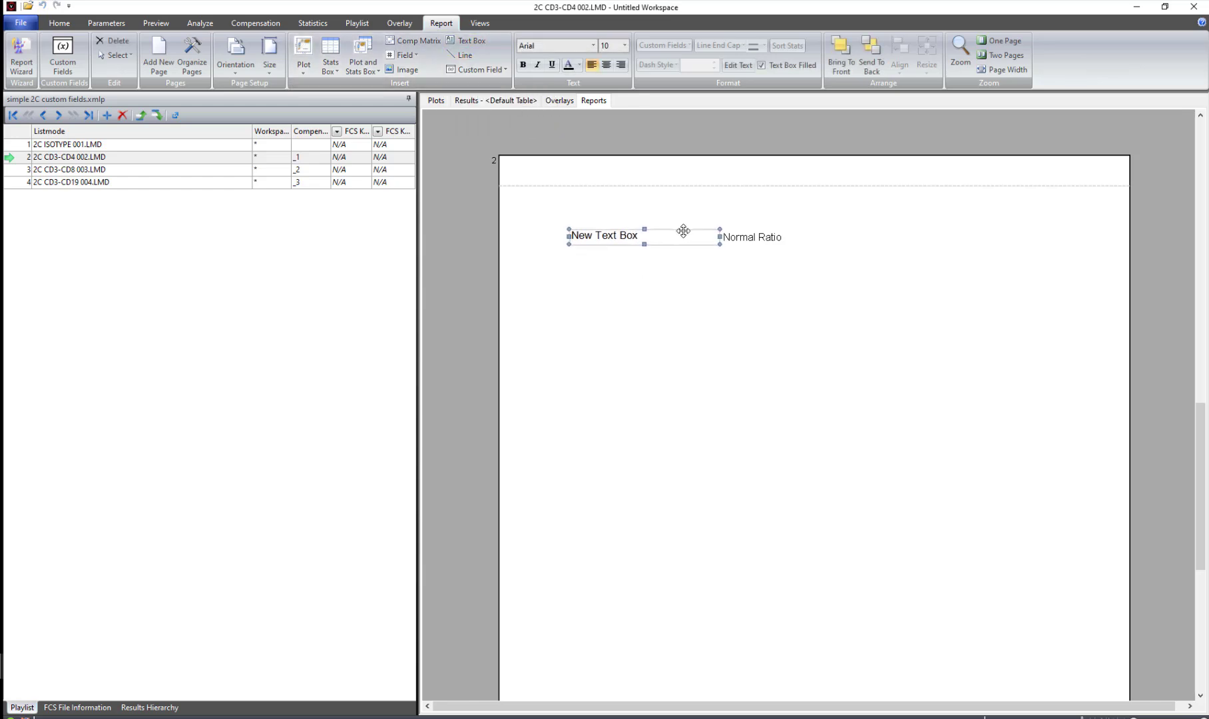
{"action": "double_click", "coordinate": [638, 243]}
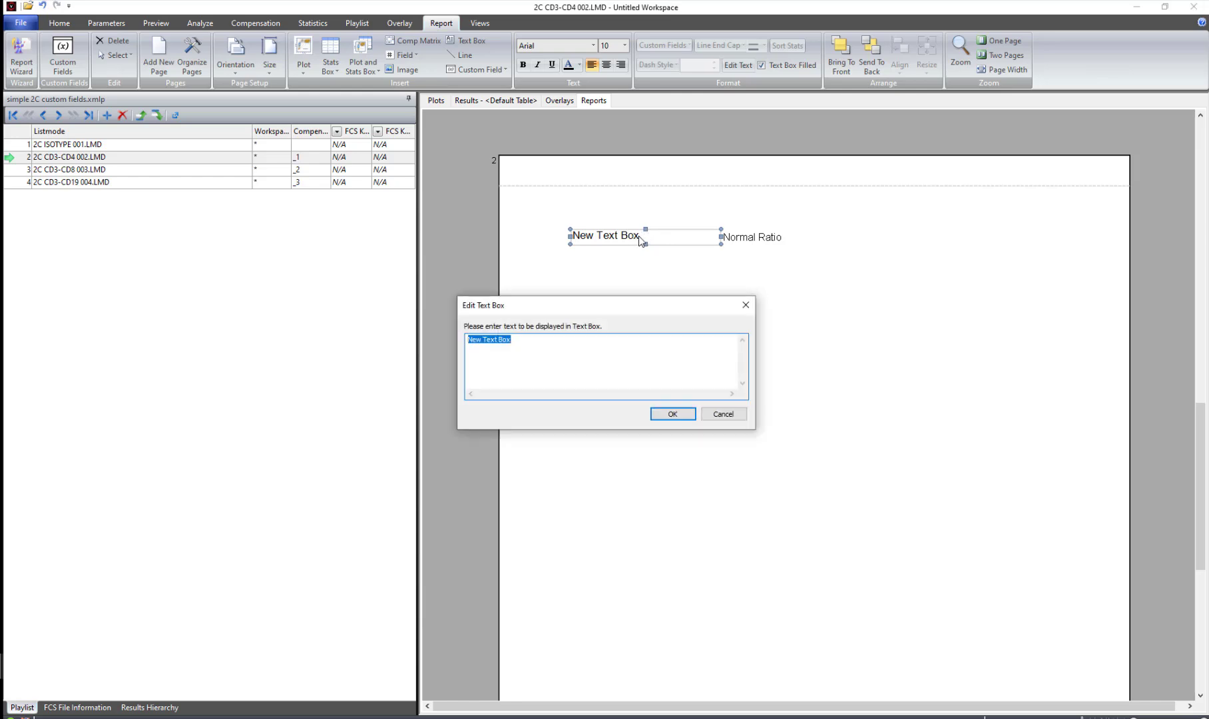
{"action": "type", "text": "CD4 CD8 Ratio"}
{"action": "left_click", "coordinate": [633, 445]}
{"action": "left_click", "coordinate": [672, 413]}
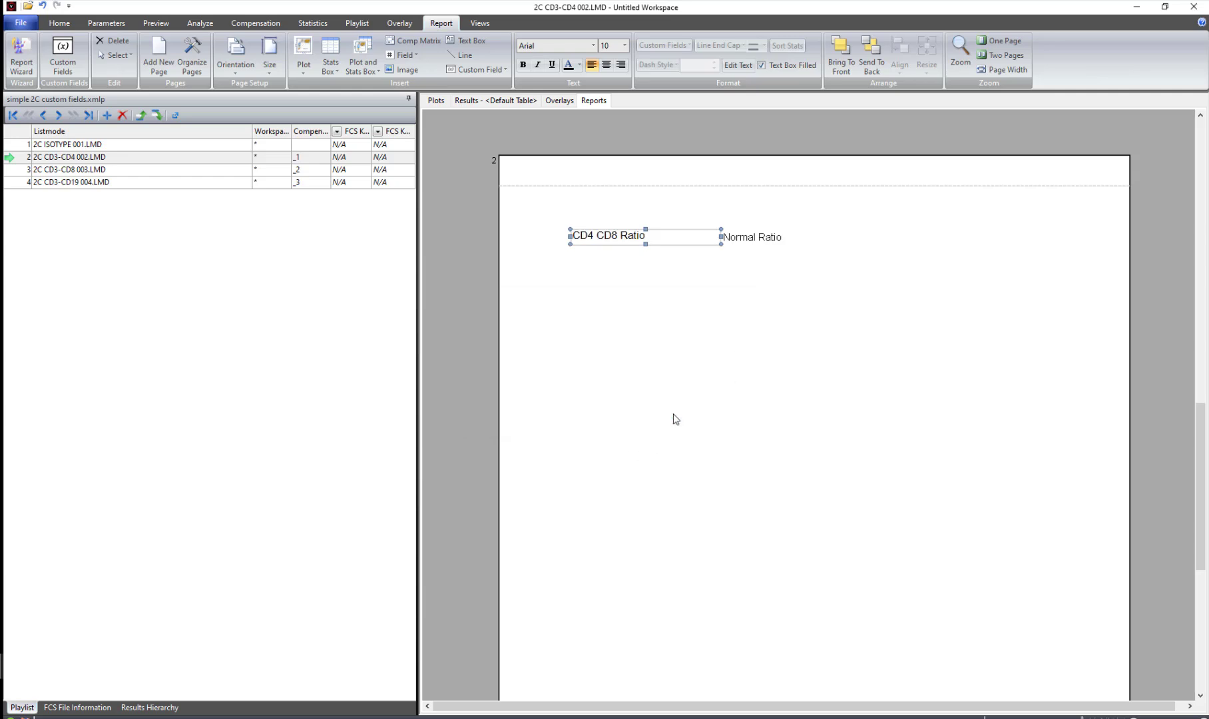
{"action": "left_click", "coordinate": [721, 293]}
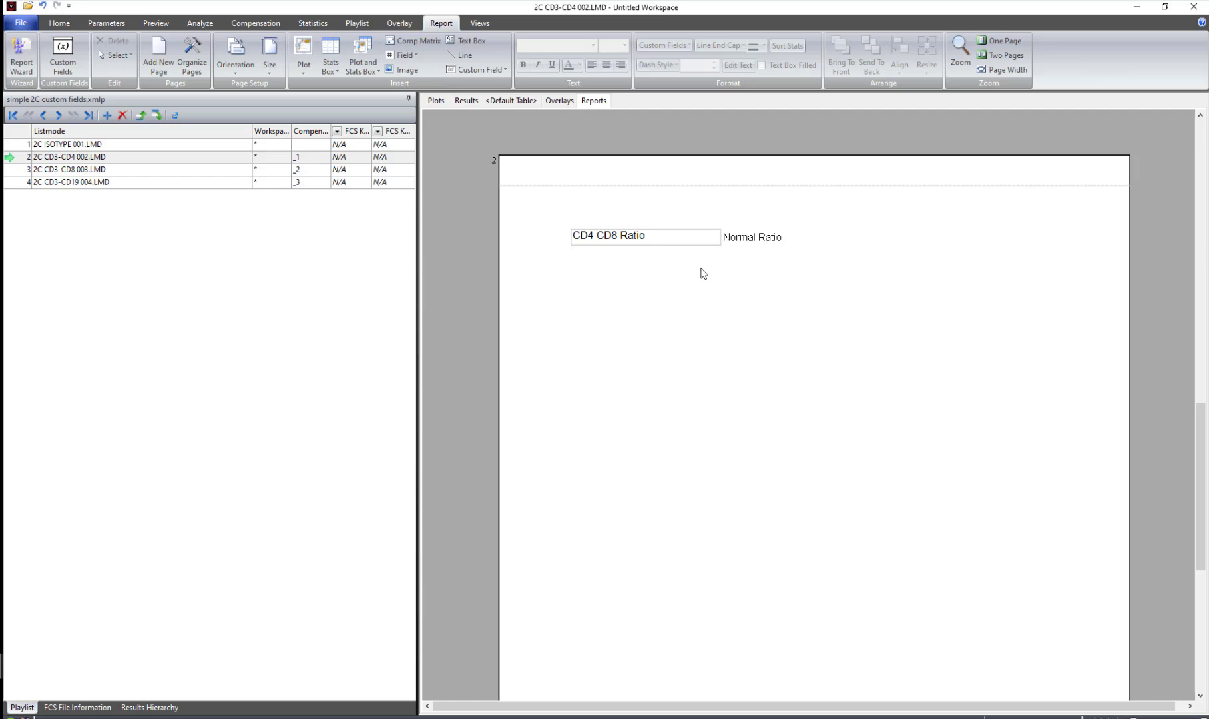
- Narrow the "CD4 CD8 Ratio" text box to fit its text, leaving a gap before the rule output
{"action": "left_click", "coordinate": [718, 242]}
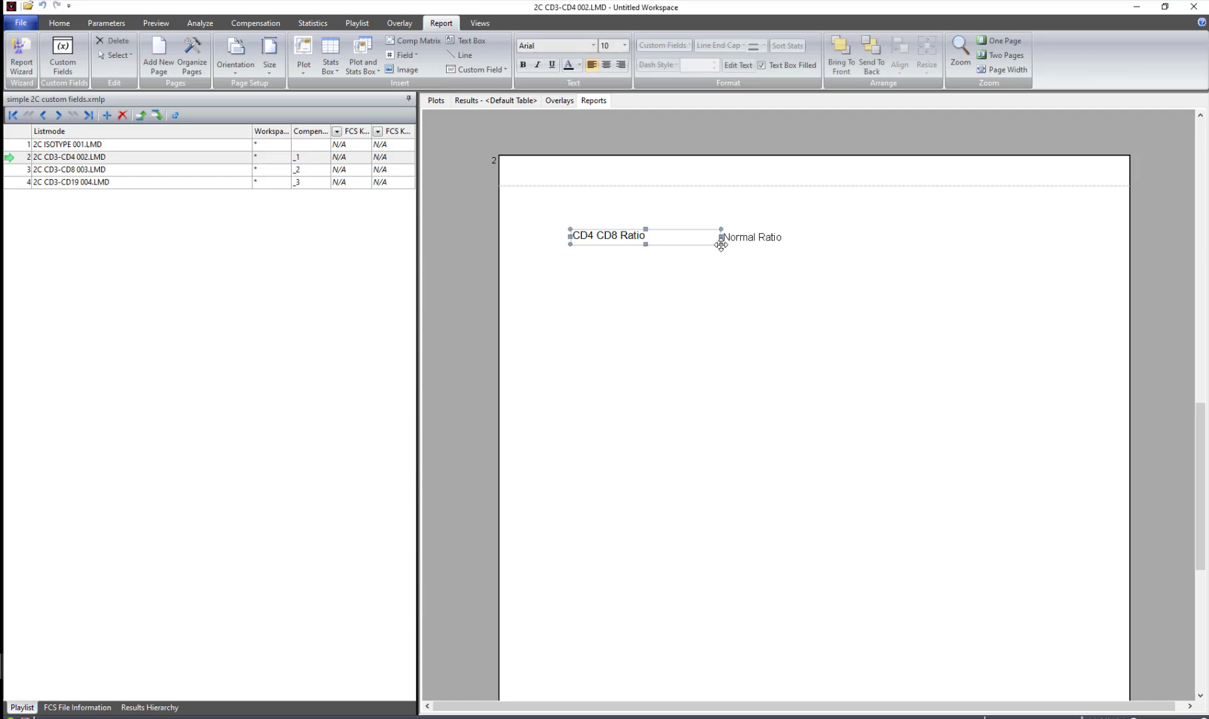
{"action": "left_click_drag", "start_coordinate": [721, 243], "coordinate": [660, 245]}
{"action": "left_click", "coordinate": [654, 279]}
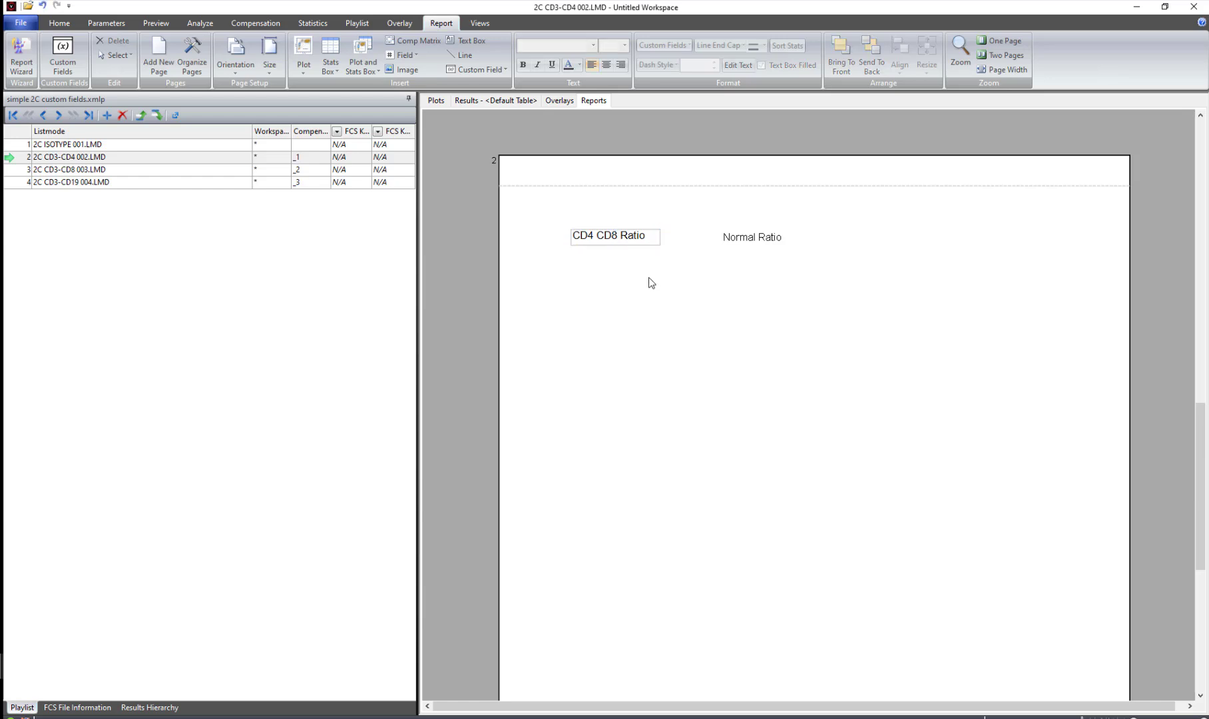
- Insert the CD4CD8ratio calculation field on the report just below the ratio line
{"action": "left_click", "coordinate": [473, 69]}
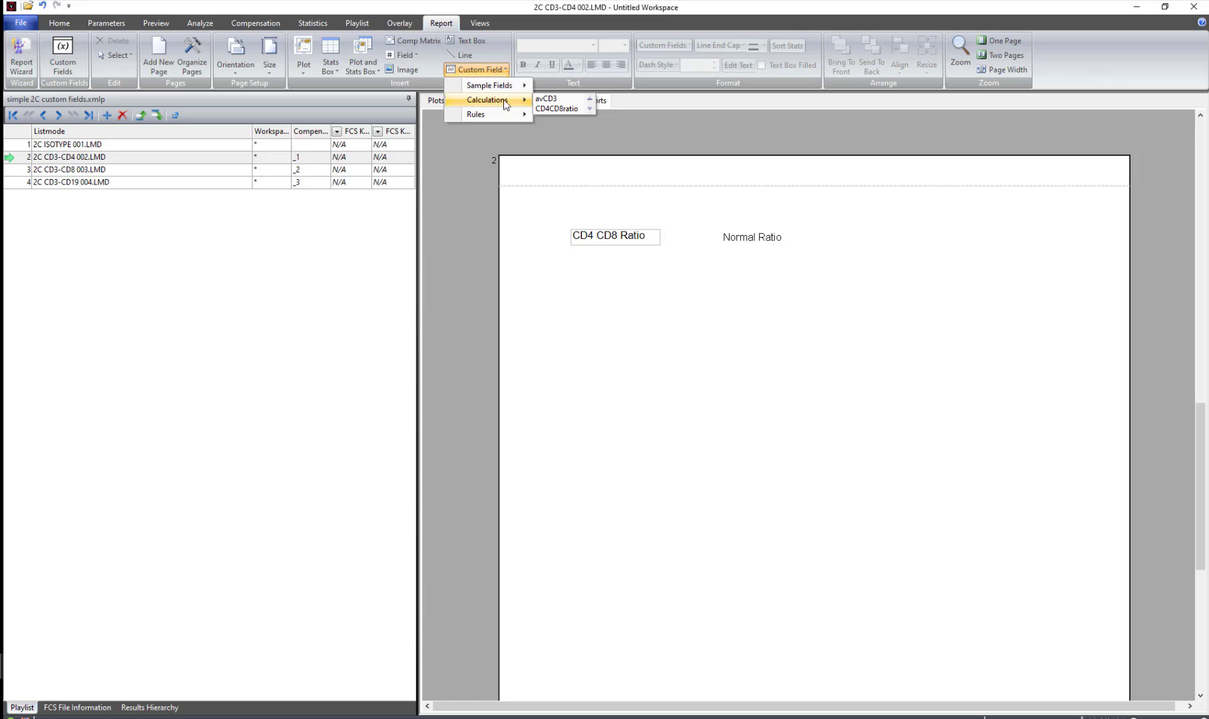
{"action": "left_click", "coordinate": [551, 110]}
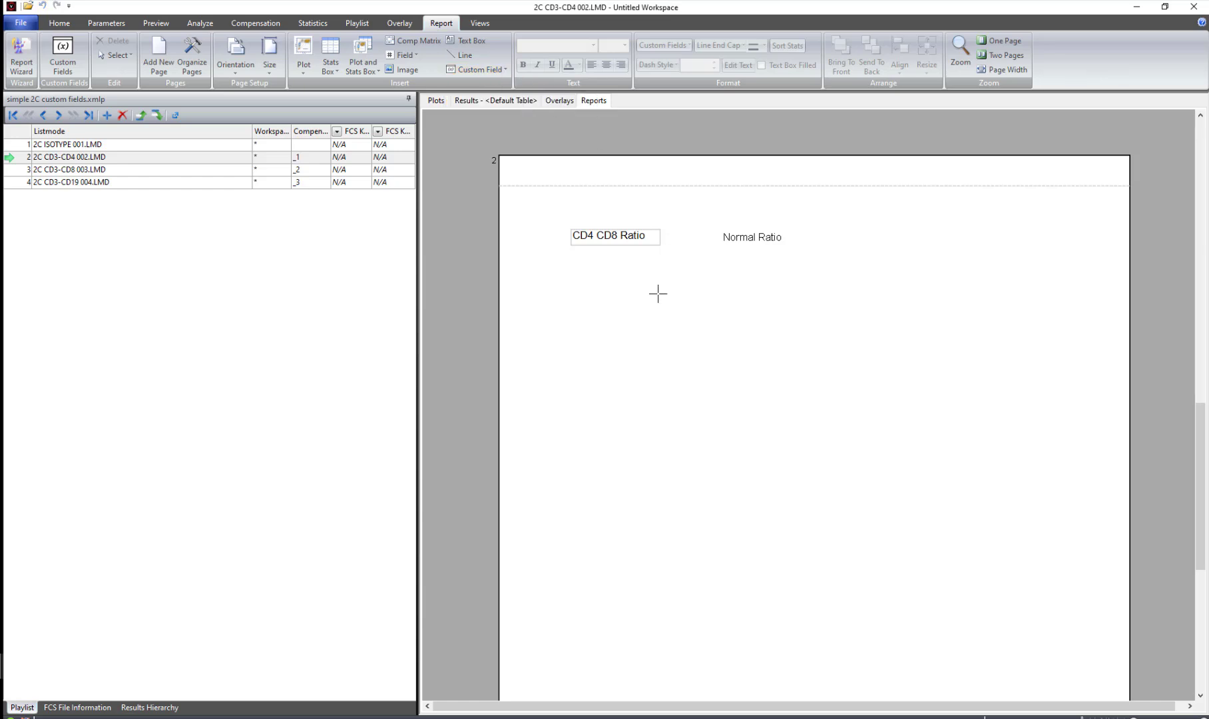
{"action": "left_click_drag", "start_coordinate": [644, 300], "coordinate": [760, 261]}
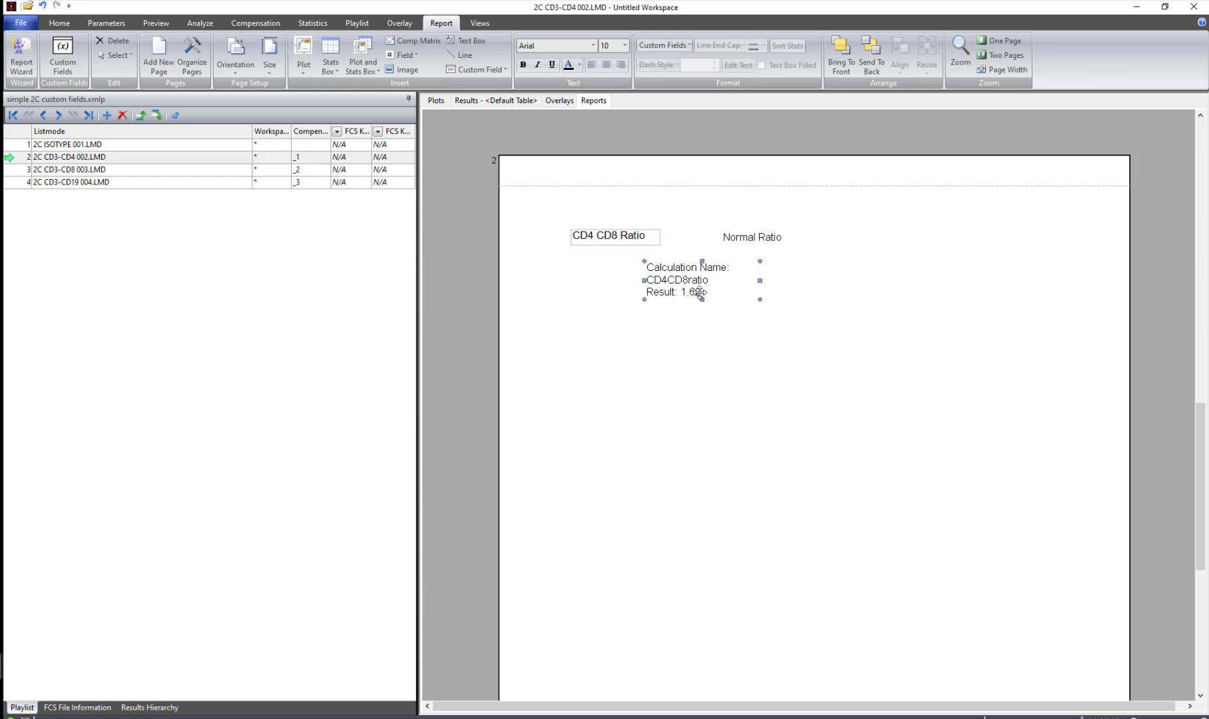
- Hide the labels and calculation name of the CD4CD8ratio field, and fit it between the text box and the rule output
{"action": "left_click", "coordinate": [675, 45]}
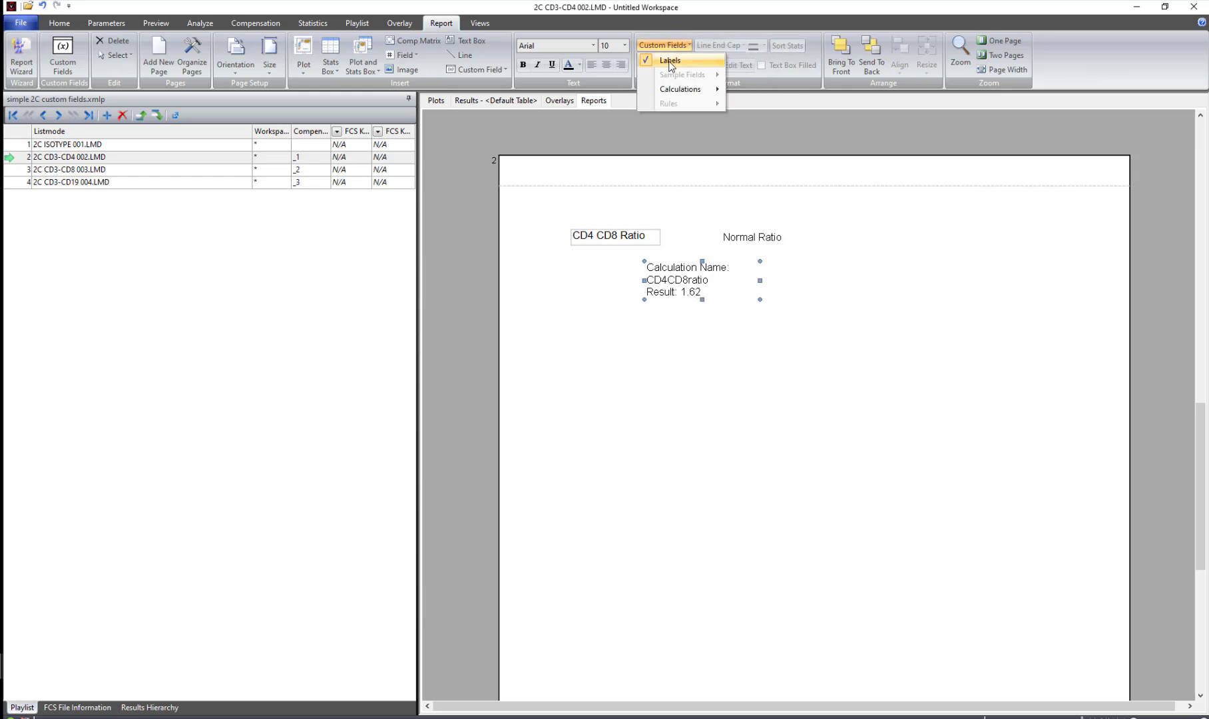
{"action": "left_click", "coordinate": [670, 61]}
{"action": "left_click", "coordinate": [672, 47]}
{"action": "mouse_move", "coordinate": [680, 89]}
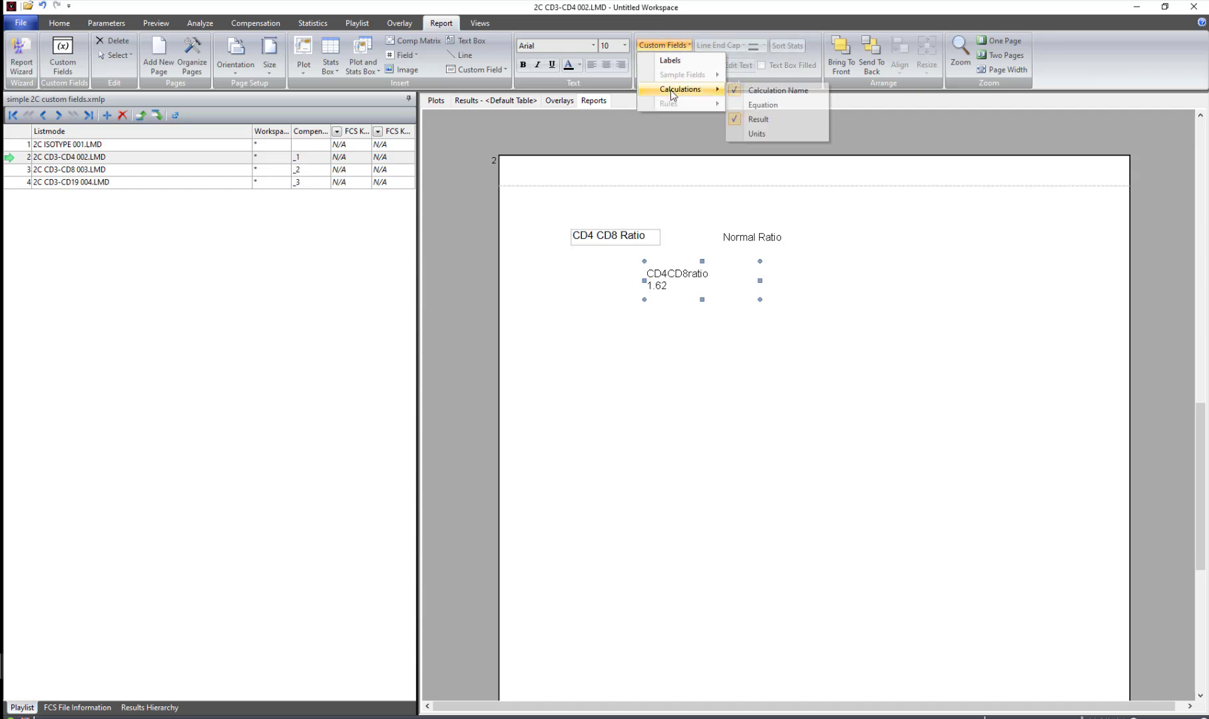
{"action": "left_click", "coordinate": [758, 95]}
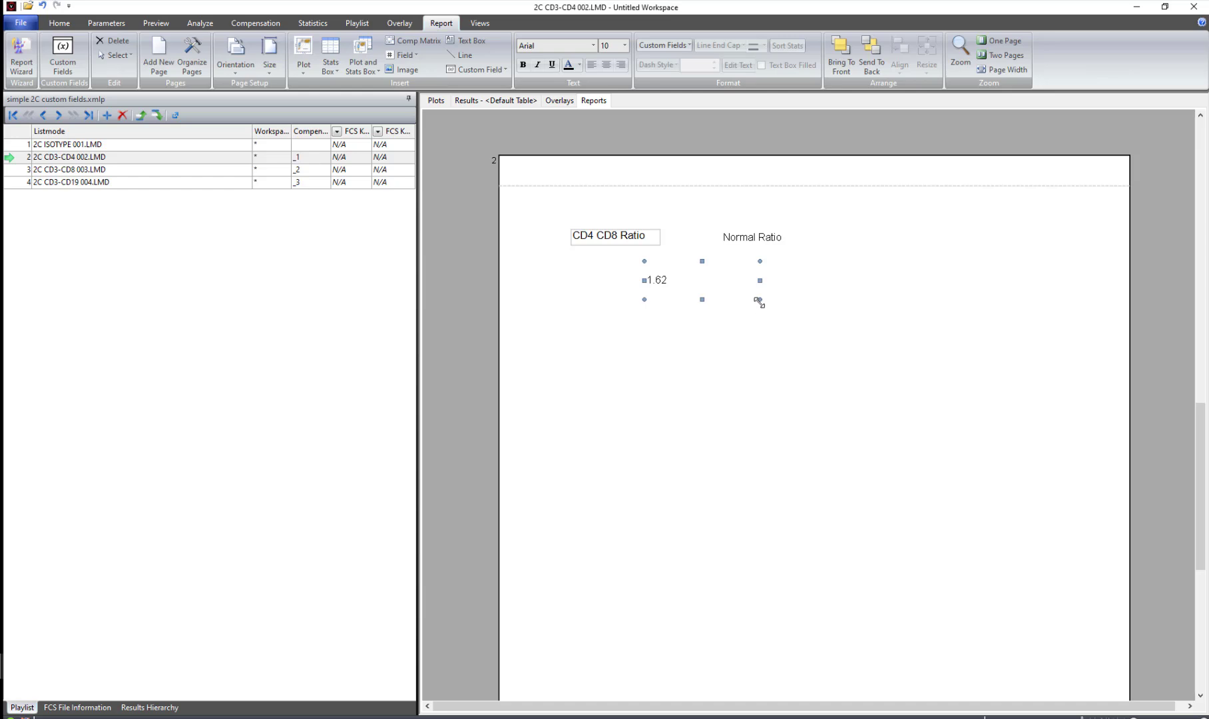
{"action": "left_click_drag", "start_coordinate": [760, 299], "coordinate": [694, 238]}
{"action": "left_click", "coordinate": [677, 303]}
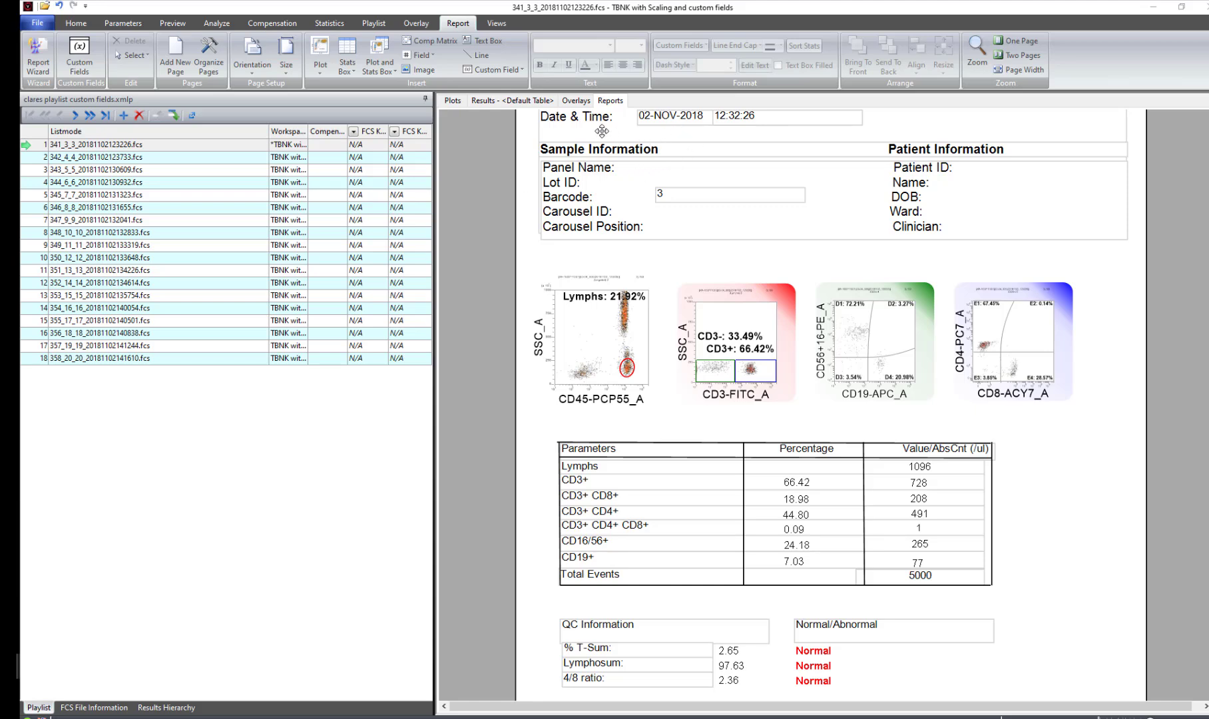
- Examine the primary keywords available for insertion as fields in the TBNK report, with its date field selected
{"action": "left_click", "coordinate": [649, 119]}
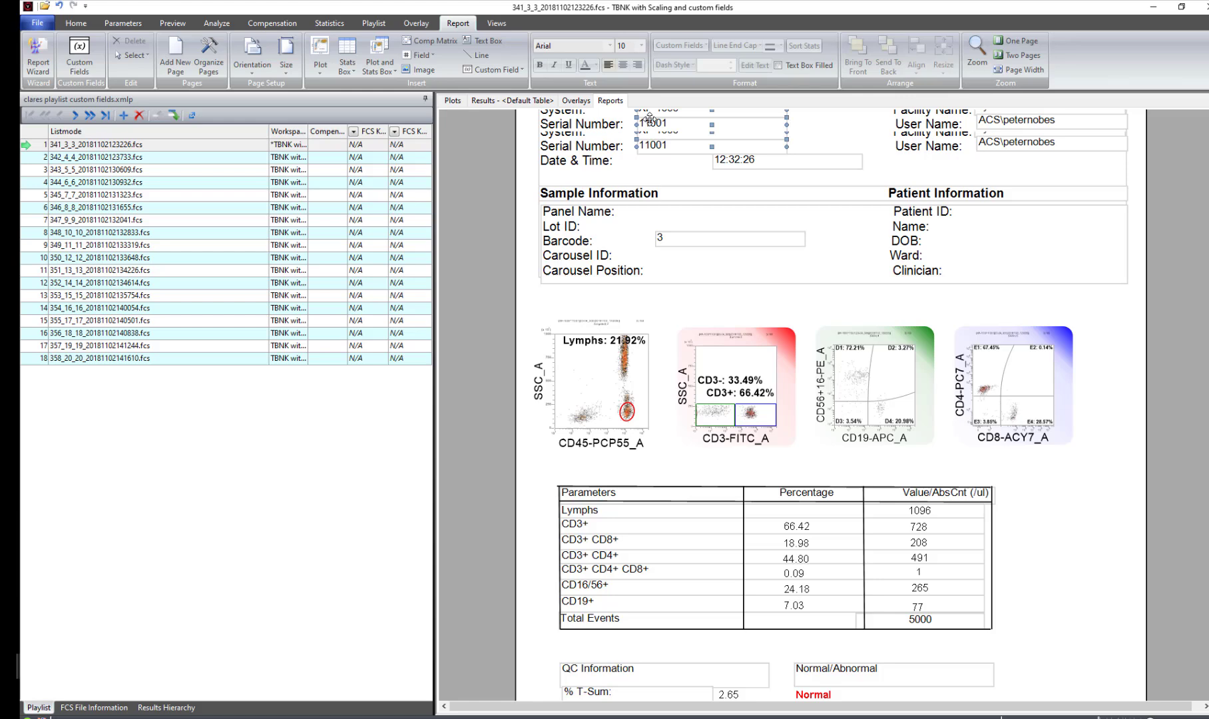
{"action": "left_click", "coordinate": [424, 59]}
{"action": "mouse_move", "coordinate": [429, 72]}
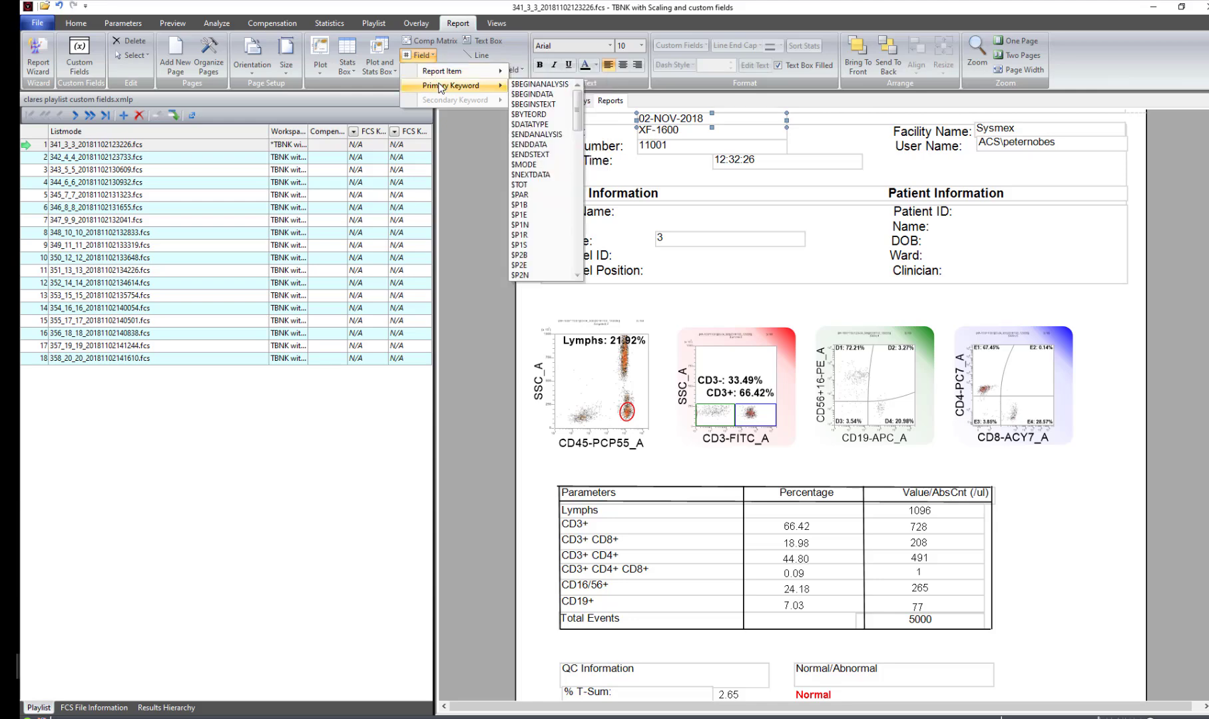
{"action": "mouse_move", "coordinate": [578, 118]}
{"action": "left_mouse_down"}
{"action": "mouse_move", "coordinate": [577, 147]}
{"action": "mouse_move", "coordinate": [579, 113]}
{"action": "left_mouse_up"}
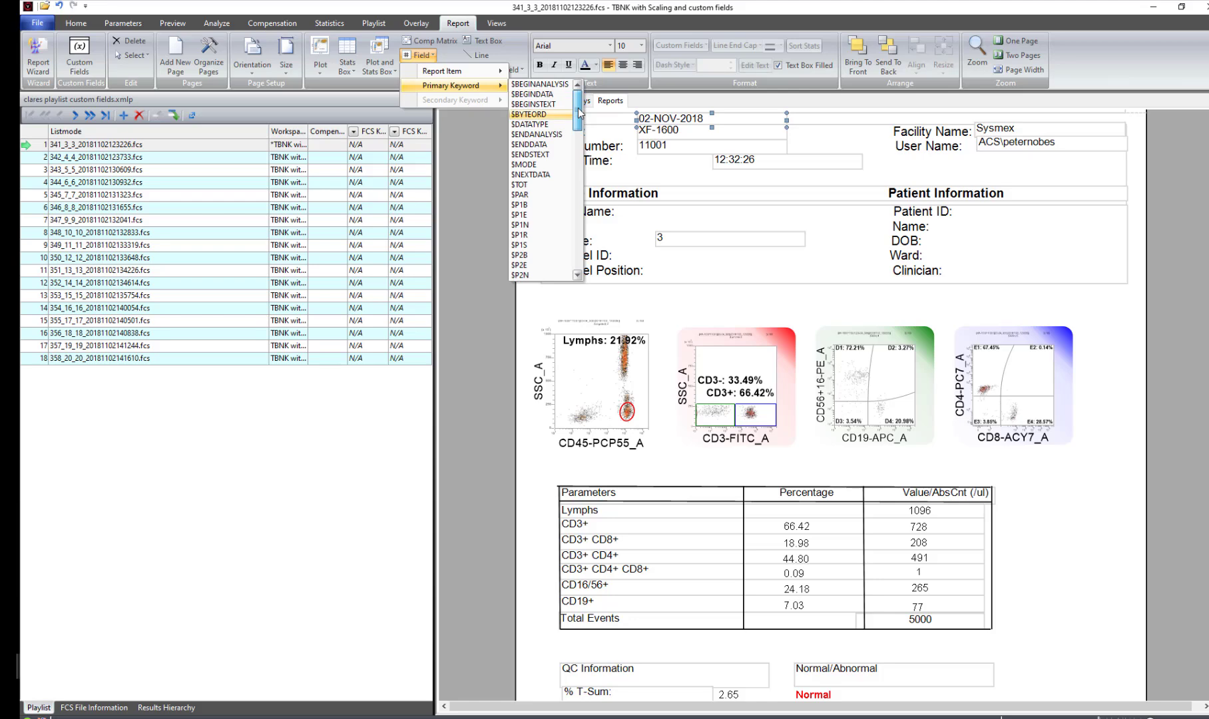
{"action": "left_click", "coordinate": [465, 142]}
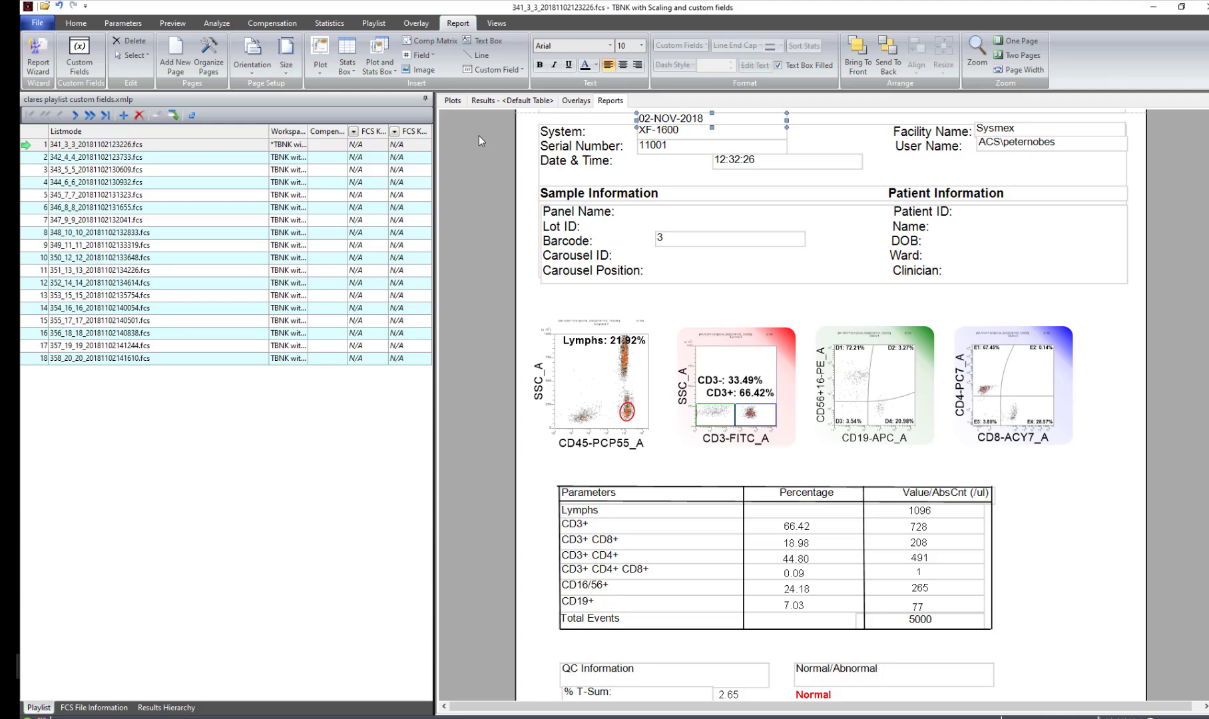
- Review the TBNK report's sample information, plots, parameters table, QC information and comments box
{"action": "scroll", "coordinate": [482, 136], "scroll_direction": "down", "scroll_amount": 1}
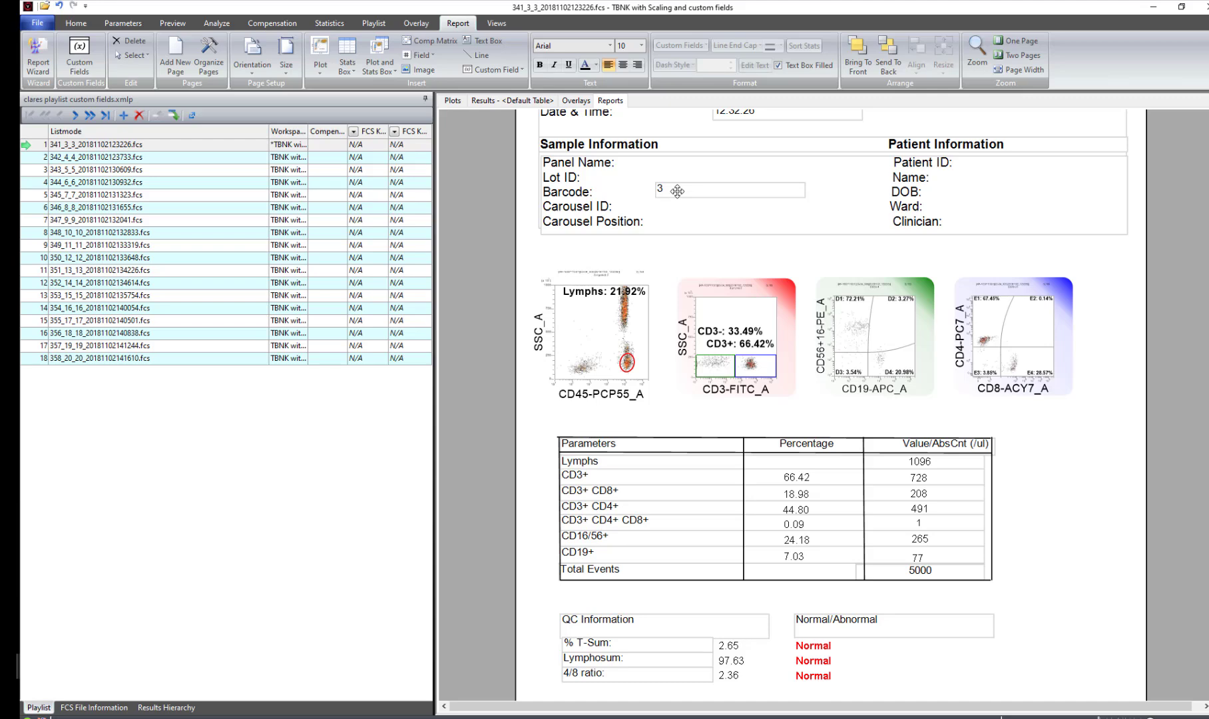
{"action": "scroll", "coordinate": [566, 200], "scroll_direction": "down", "scroll_amount": 3}
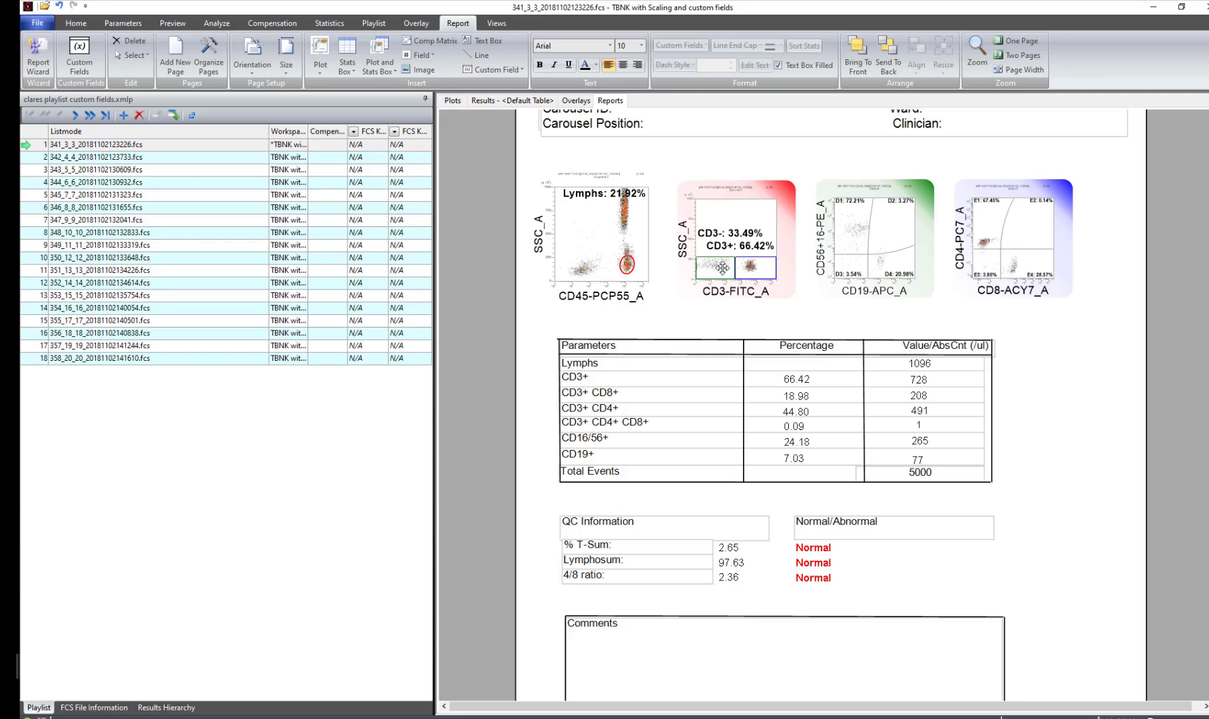
{"action": "scroll", "coordinate": [722, 267], "scroll_direction": "down", "scroll_amount": 3}
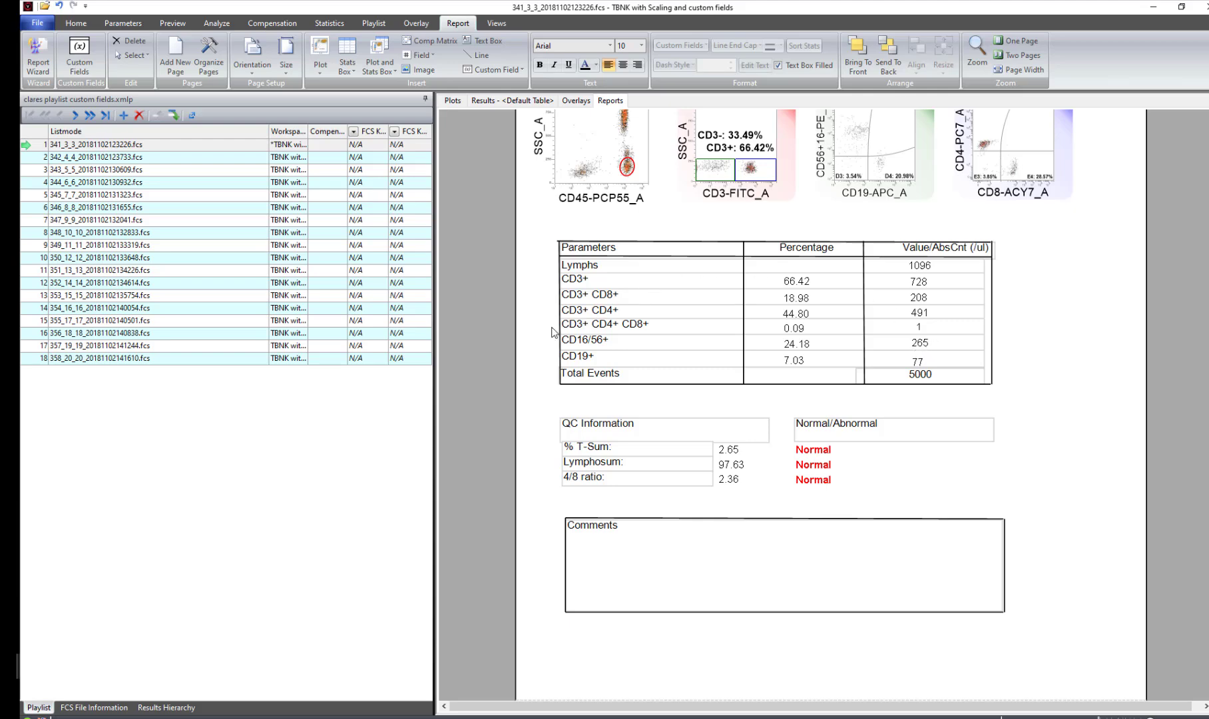
{"action": "scroll", "coordinate": [532, 326], "scroll_direction": "down", "scroll_amount": 2}
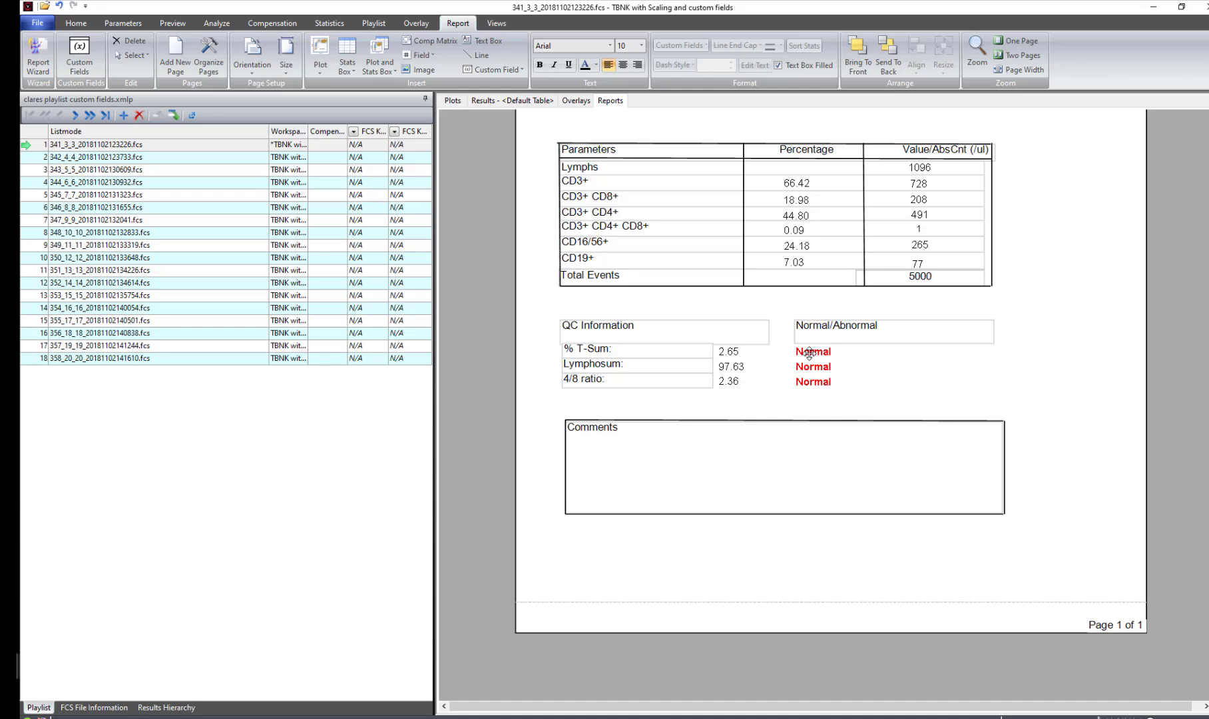
{"action": "scroll", "coordinate": [795, 368], "scroll_direction": "up", "scroll_amount": 3}
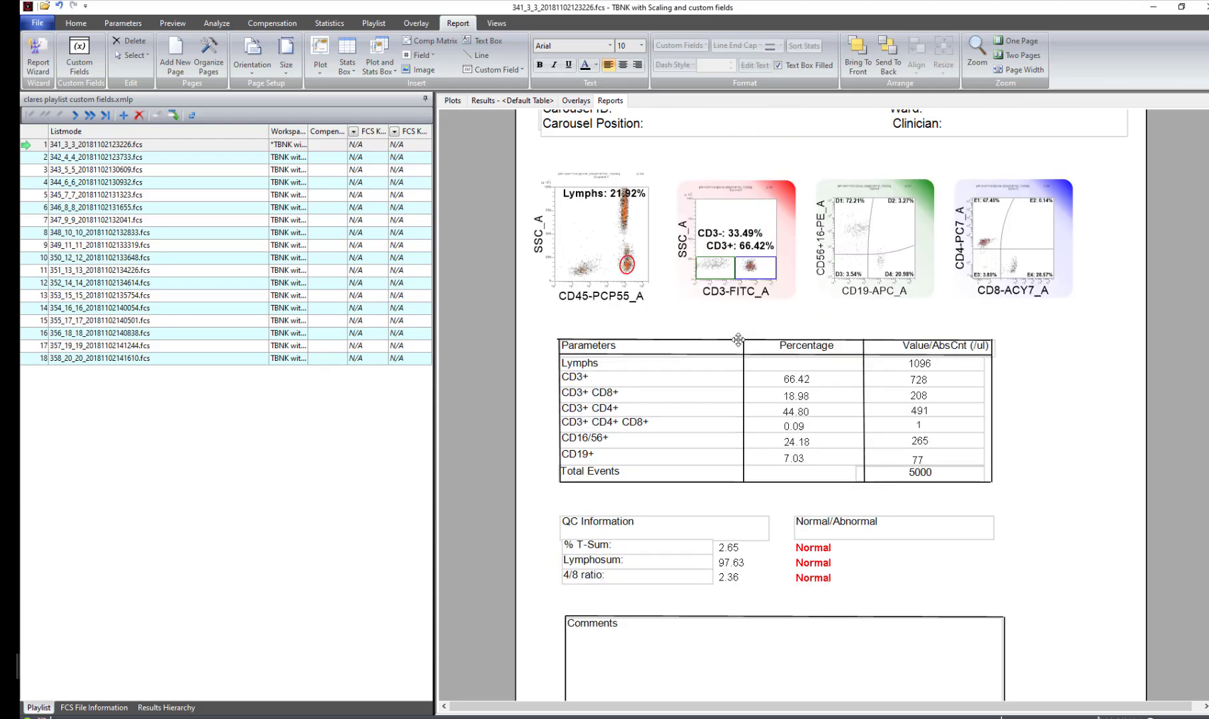
- Load the second to fifth playlist files in turn and compare their report statistics and QC Normal/Abnormal outputs
{"action": "double_click", "coordinate": [166, 159]}
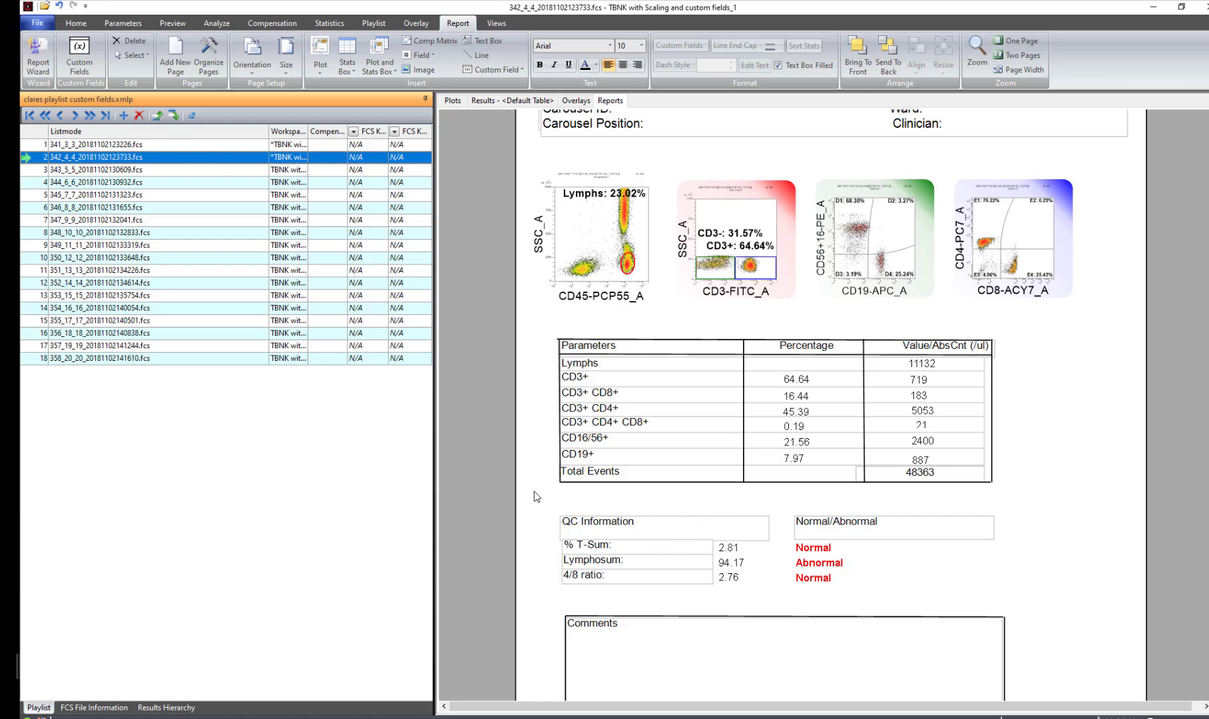
{"action": "left_click", "coordinate": [174, 170]}
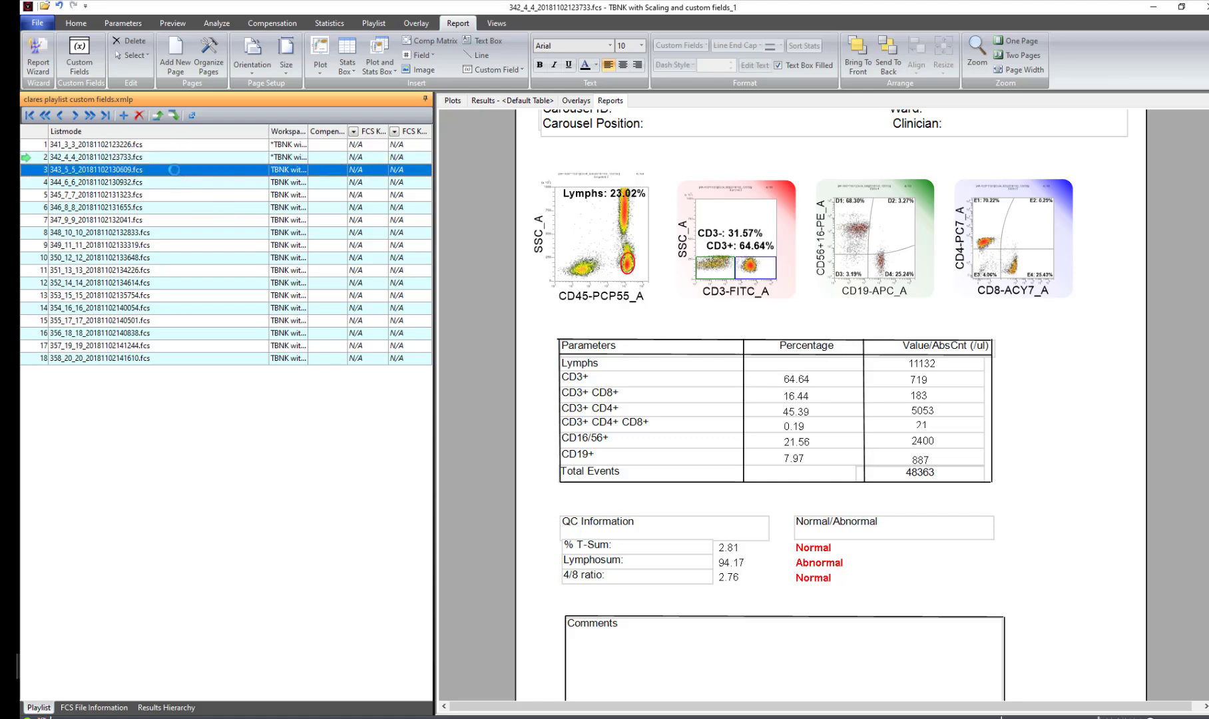
{"action": "left_click", "coordinate": [163, 183]}
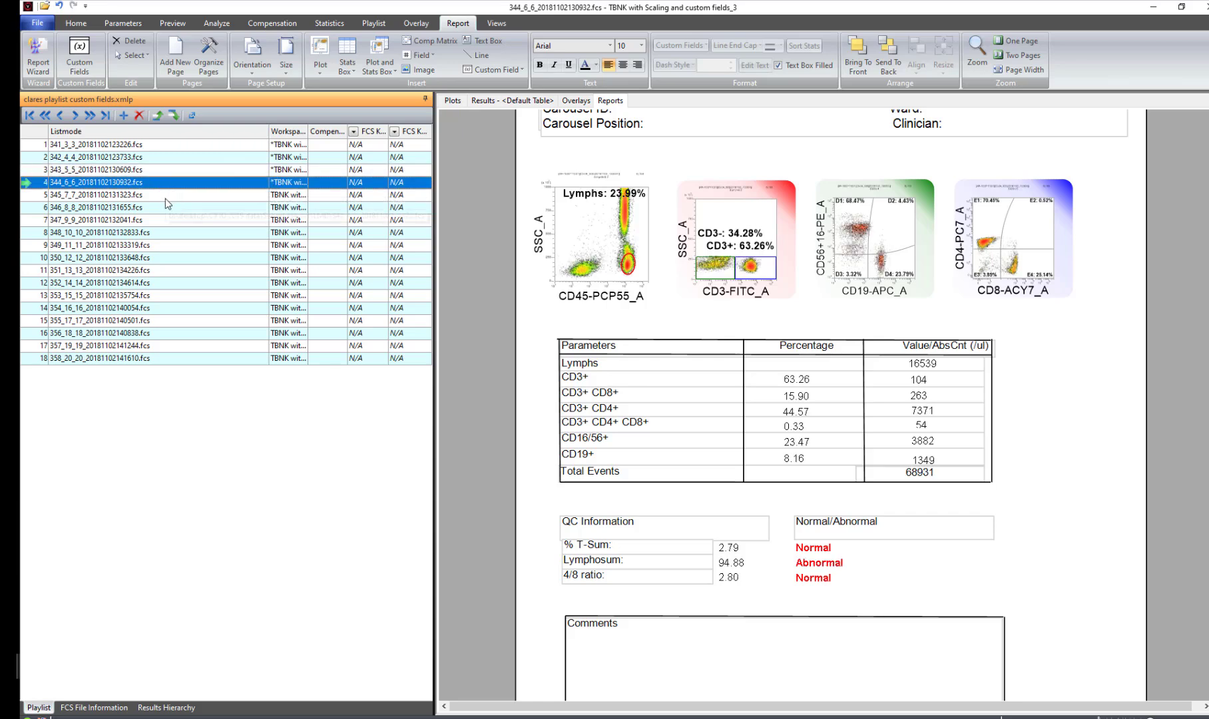
{"action": "left_click", "coordinate": [166, 198]}
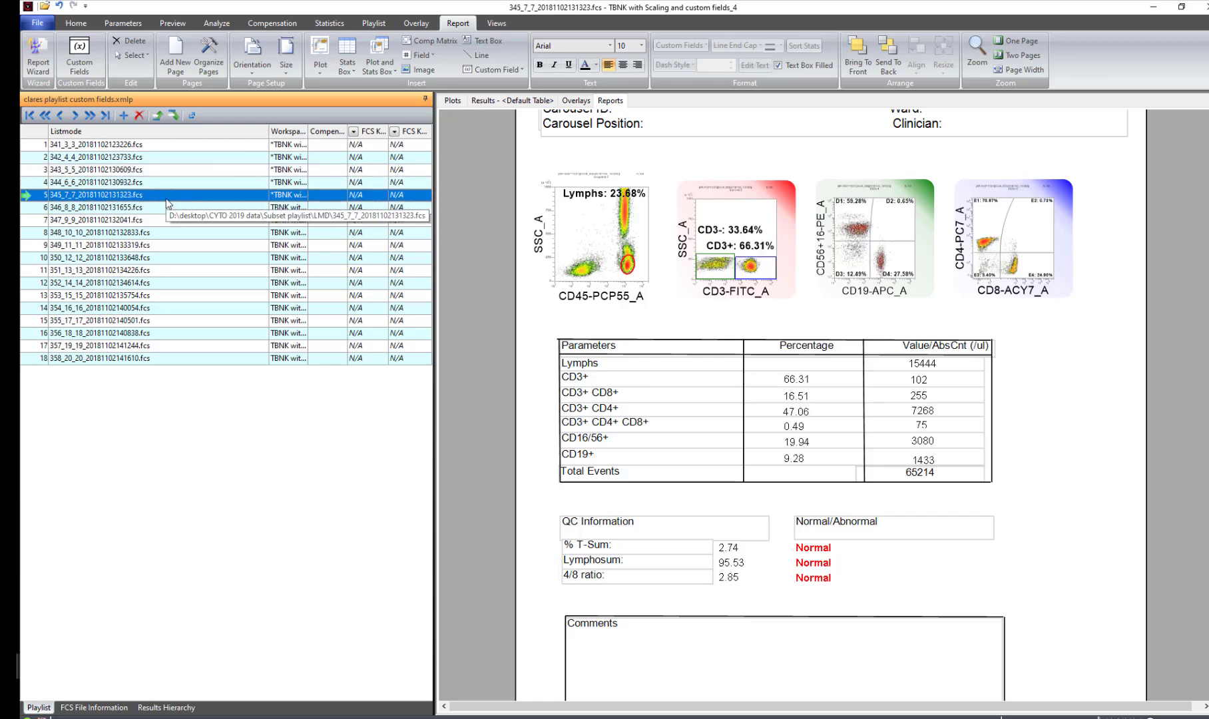